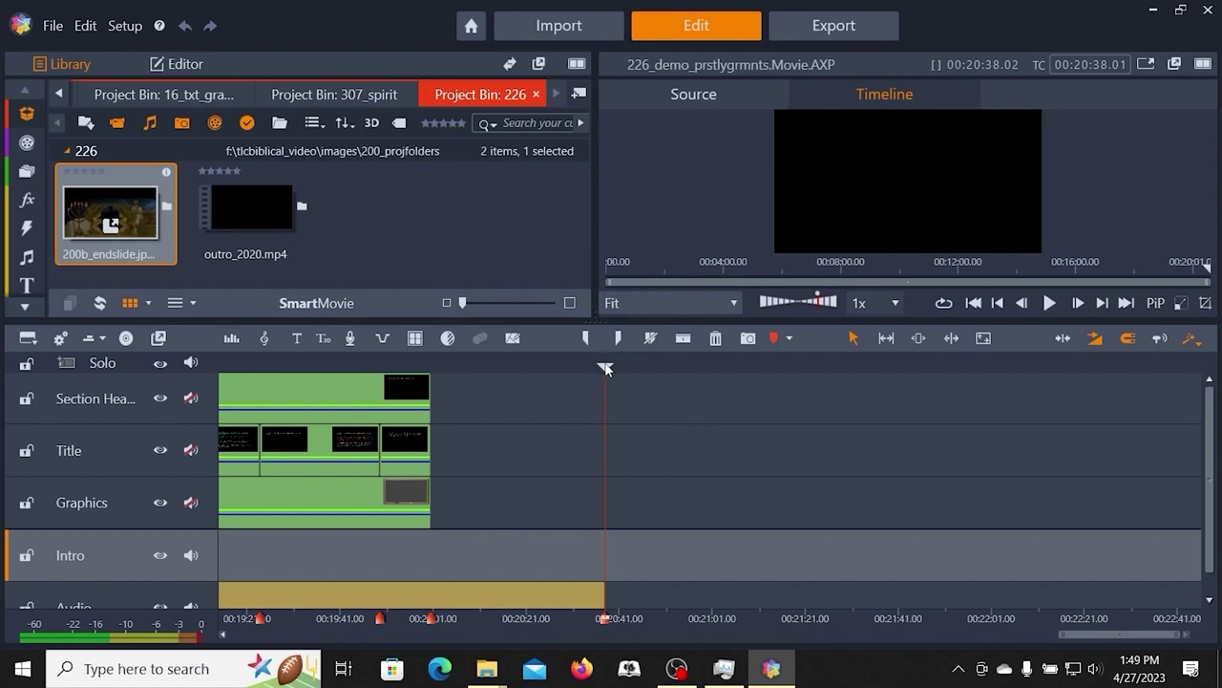
# - Insert 200b_endslide.jpg on the Graphics track directly after its last clip
pyautogui.moveTo(605, 367); pyautogui.dragTo(430, 368)
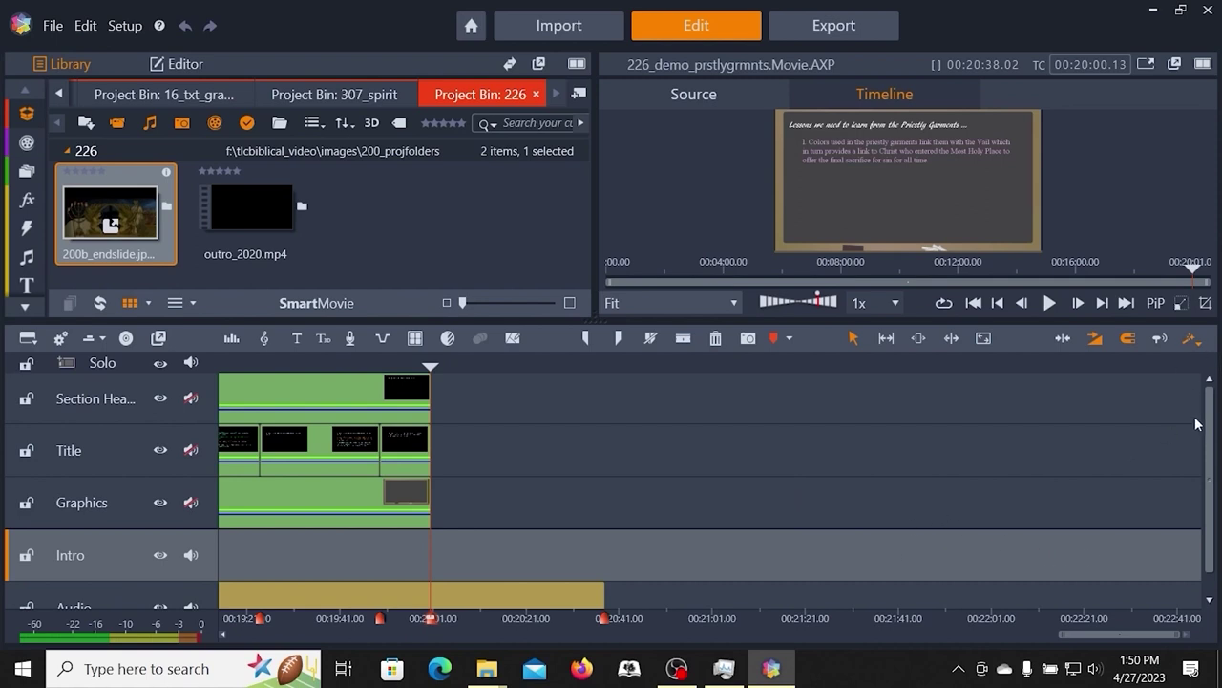
pyautogui.scroll(-1, 1214, 431)
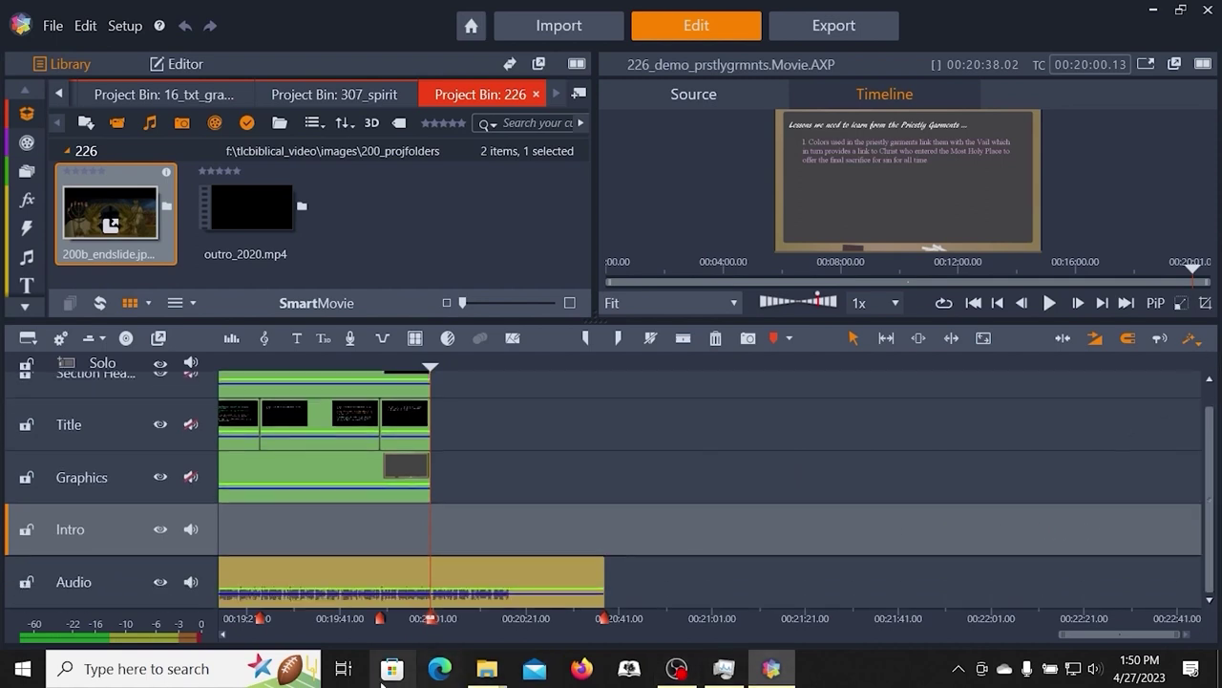
pyautogui.click(592, 496)
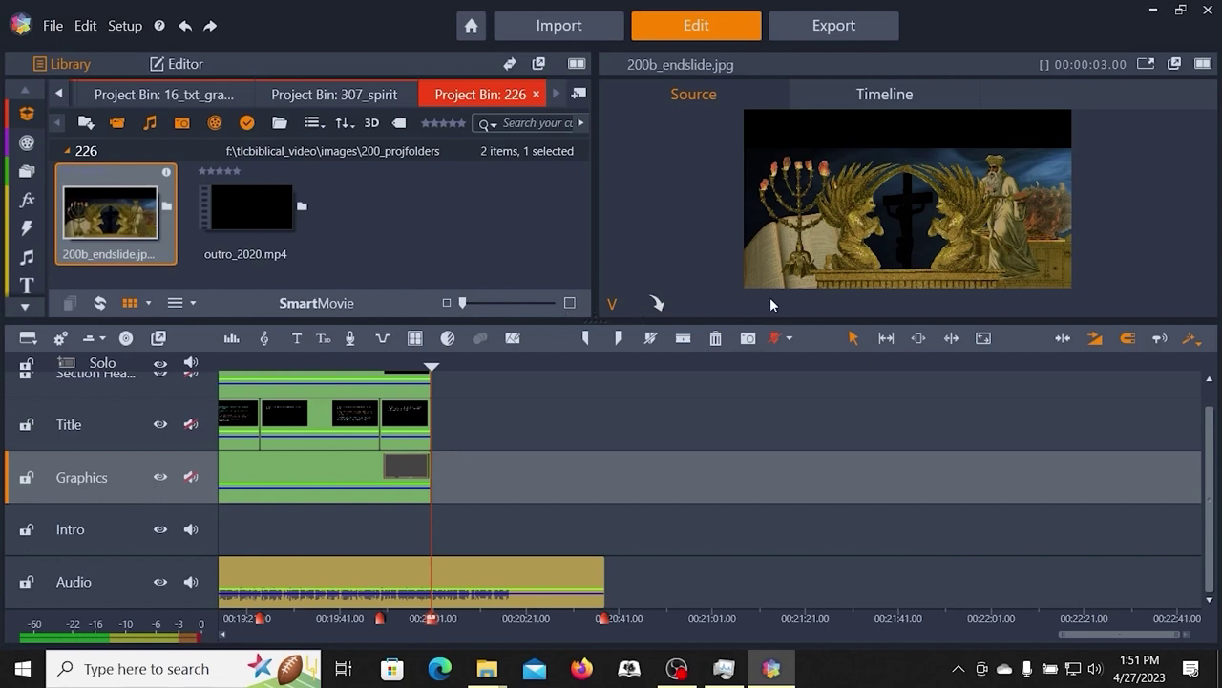
pyautogui.click(661, 304)
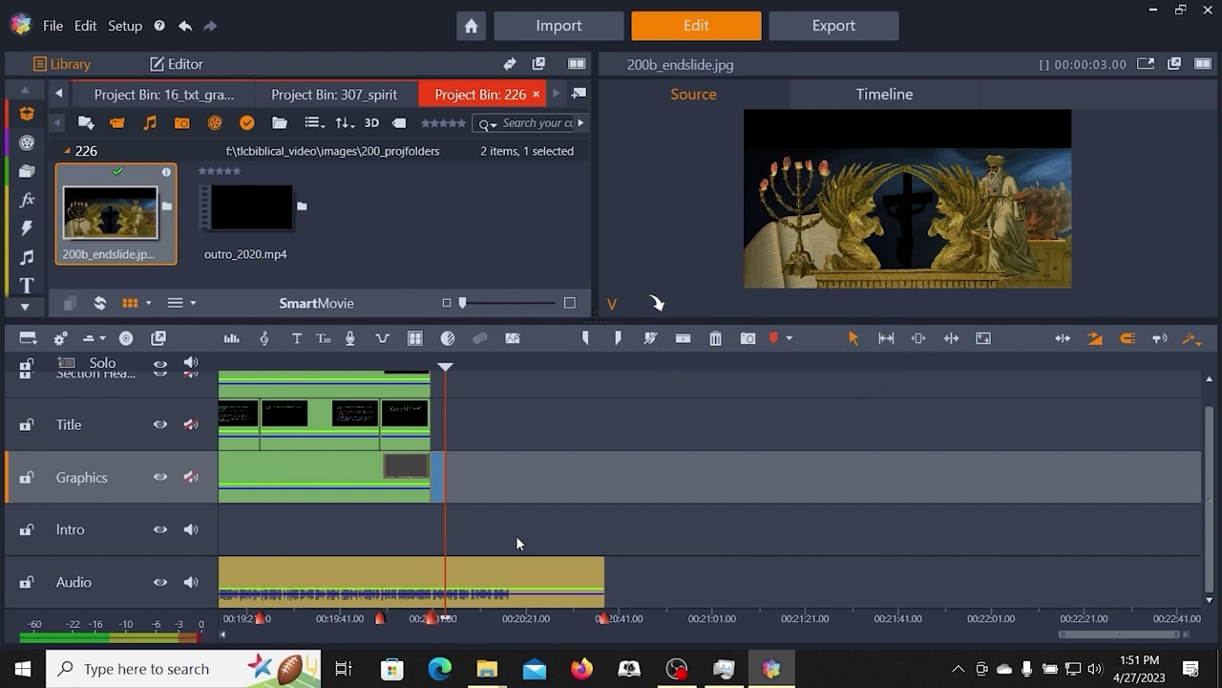
# - Extend the end-slide clip to the end of the audio and return the playhead to the slide's start
pyautogui.click(386, 369)
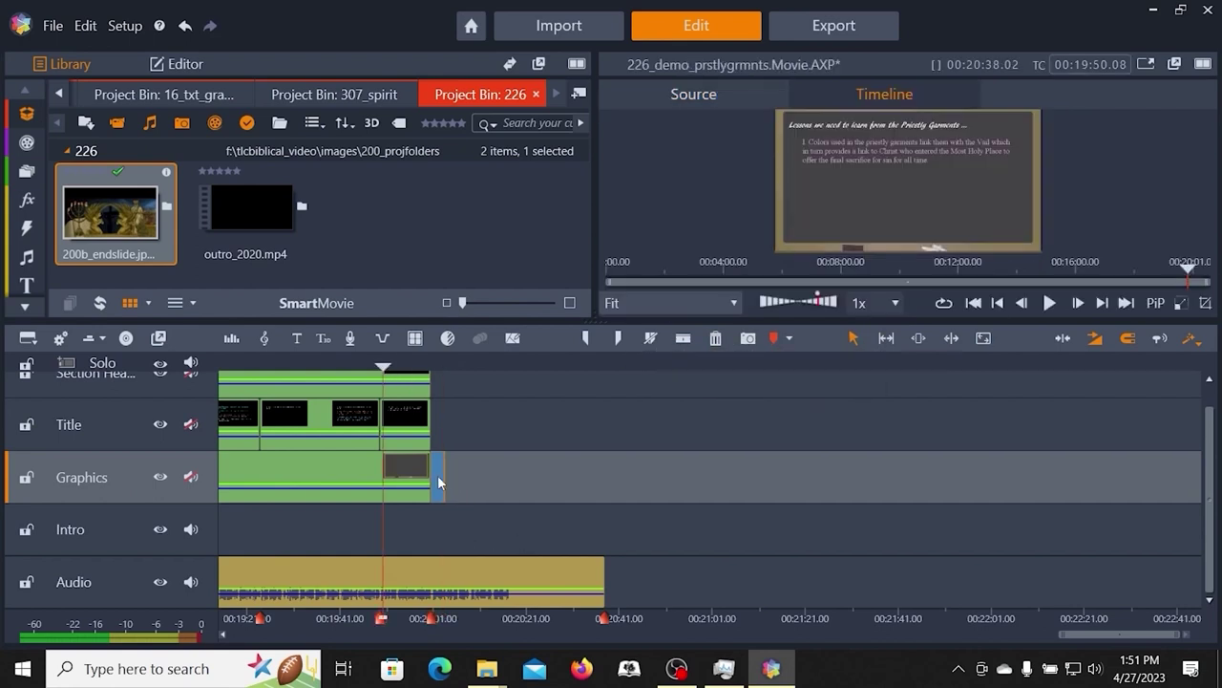
pyautogui.moveTo(436, 476); pyautogui.dragTo(607, 483)
pyautogui.click(519, 528)
pyautogui.press('Up')
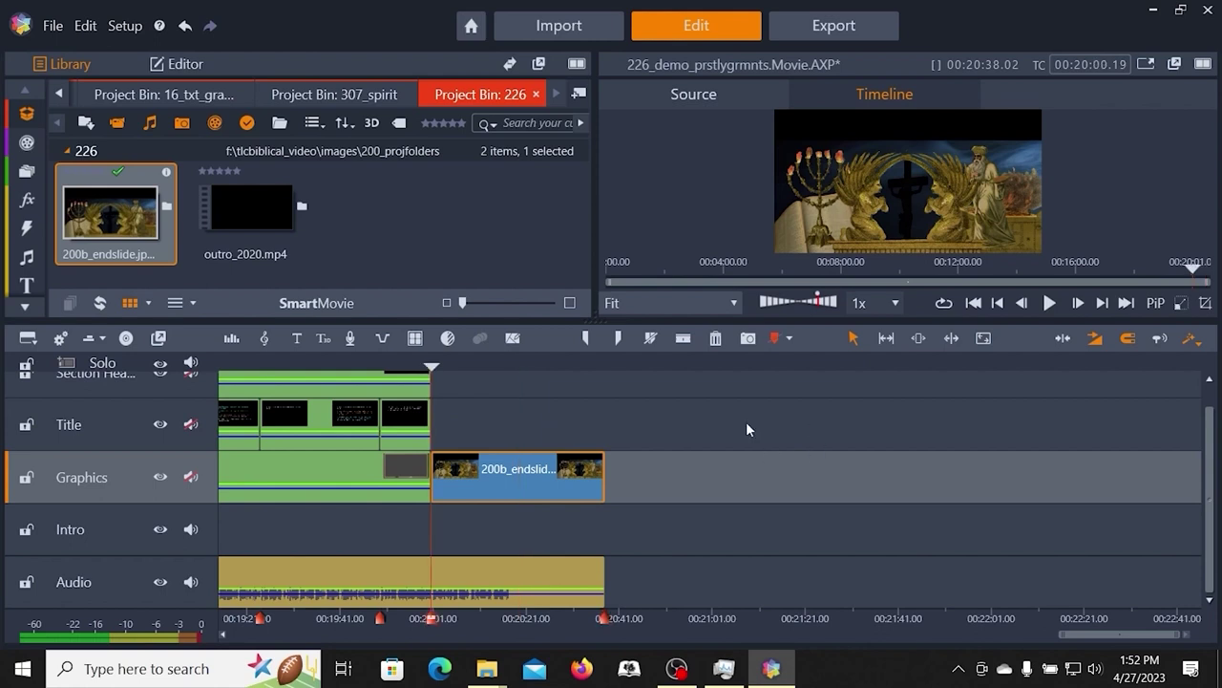
pyautogui.click(500, 415)
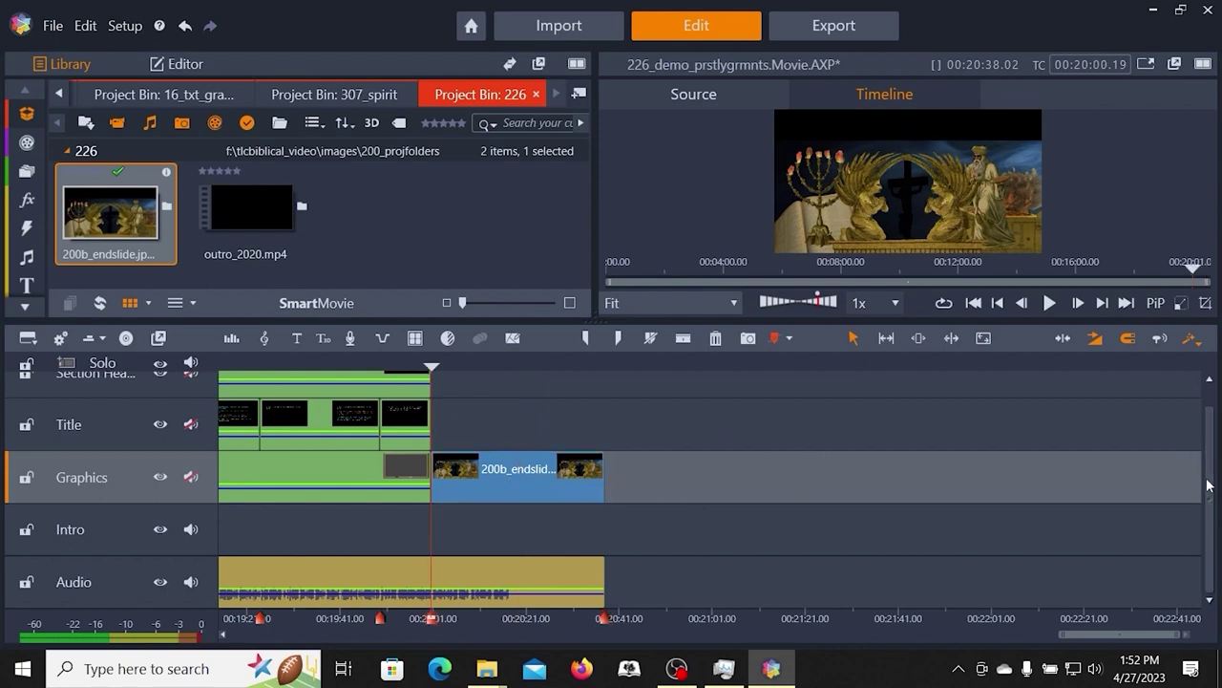
# - Create a blank title on the Section Hea... track at the end slide's start, with left-aligned text at size 48
pyautogui.scroll(1, 1210, 448)
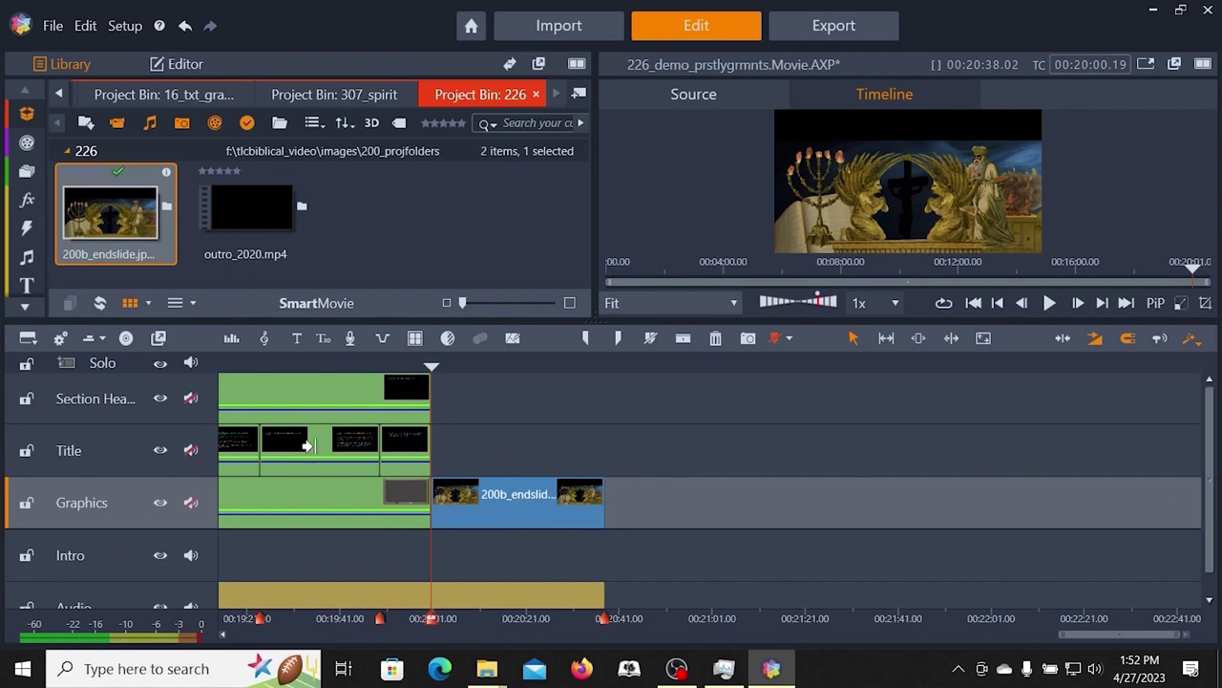
pyautogui.click(131, 401)
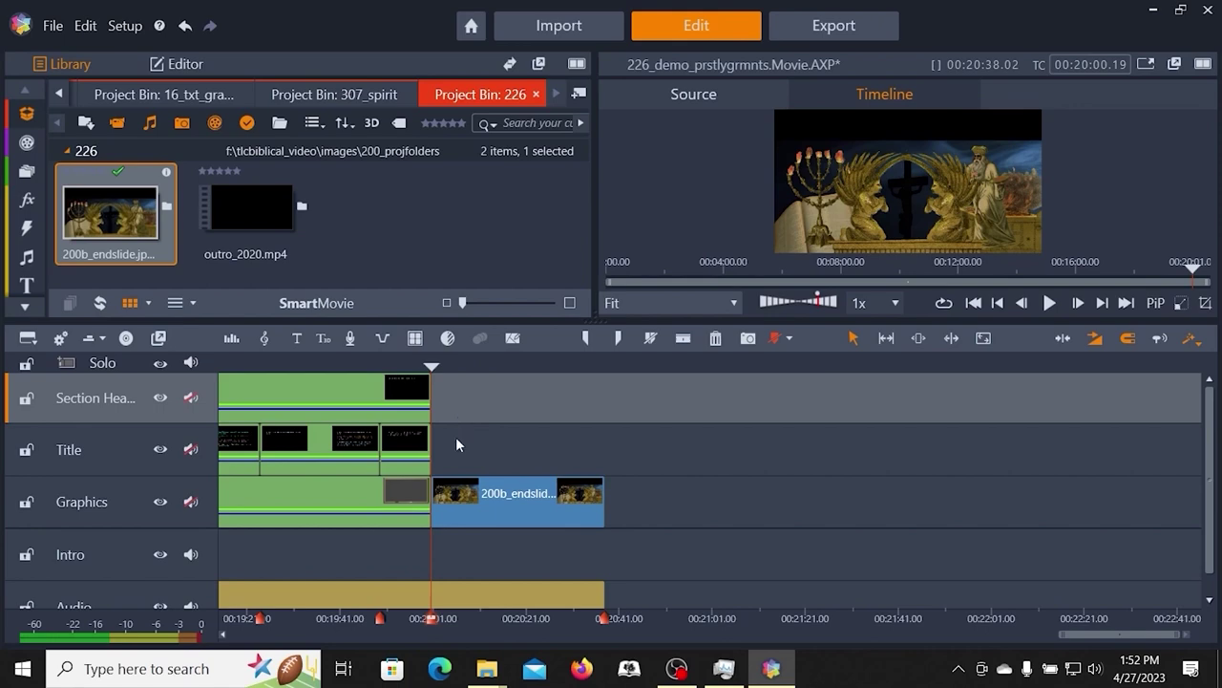
pyautogui.click(297, 338)
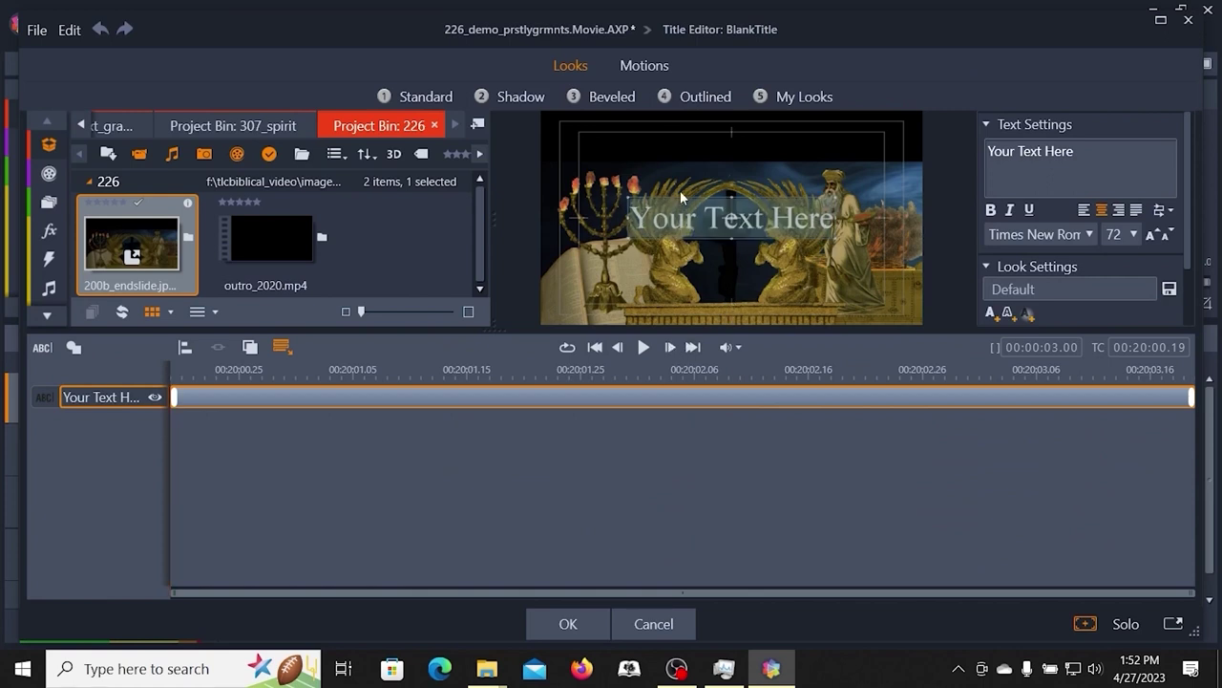
pyautogui.click(1085, 211)
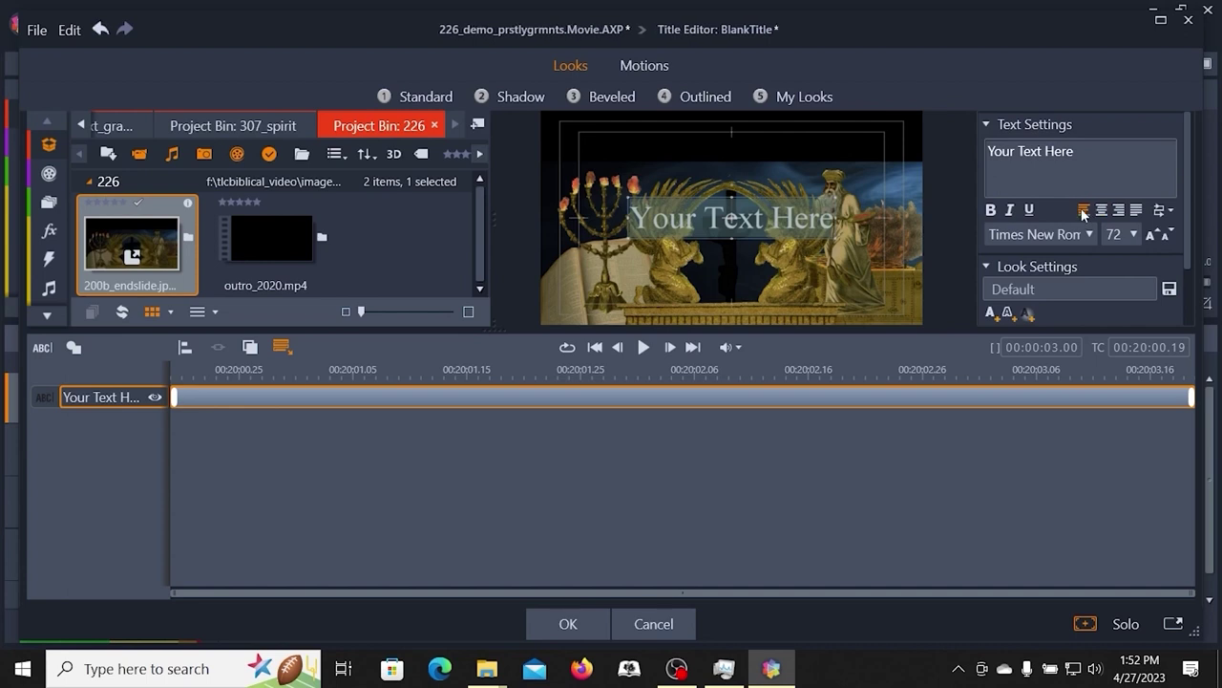
pyautogui.click(1166, 235)
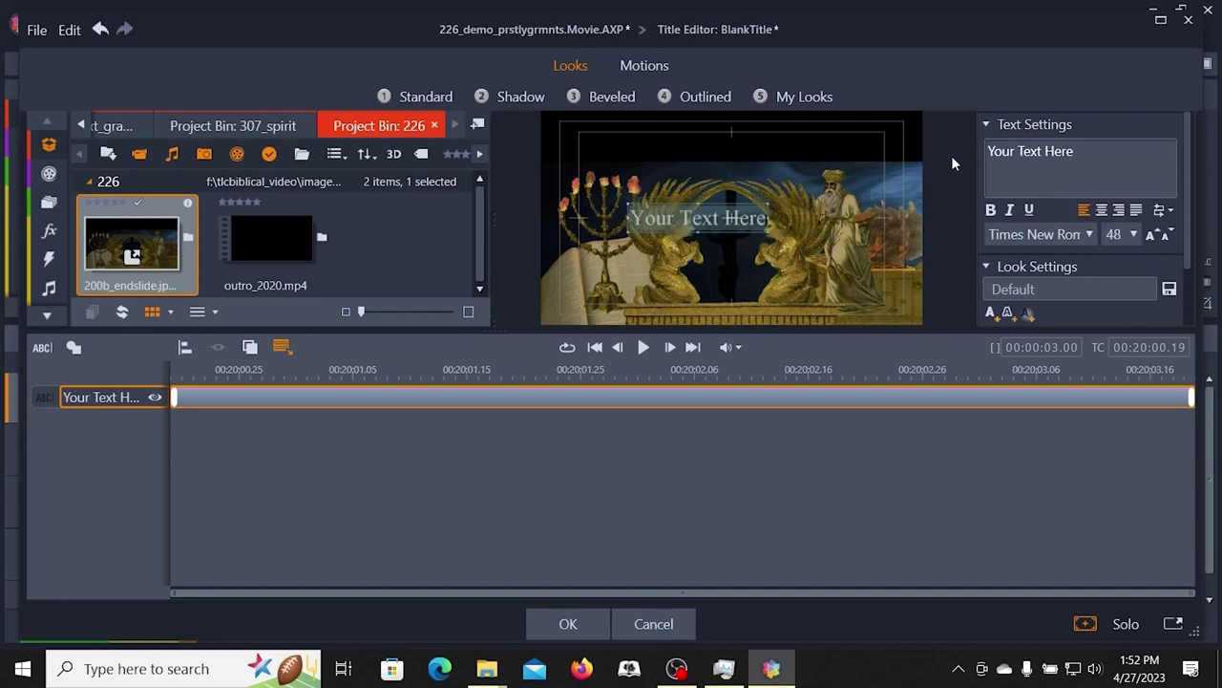
# - Replace the placeholder text with "Next:" and position it in the upper-left corner of the video frame
pyautogui.tripleClick(1083, 149)
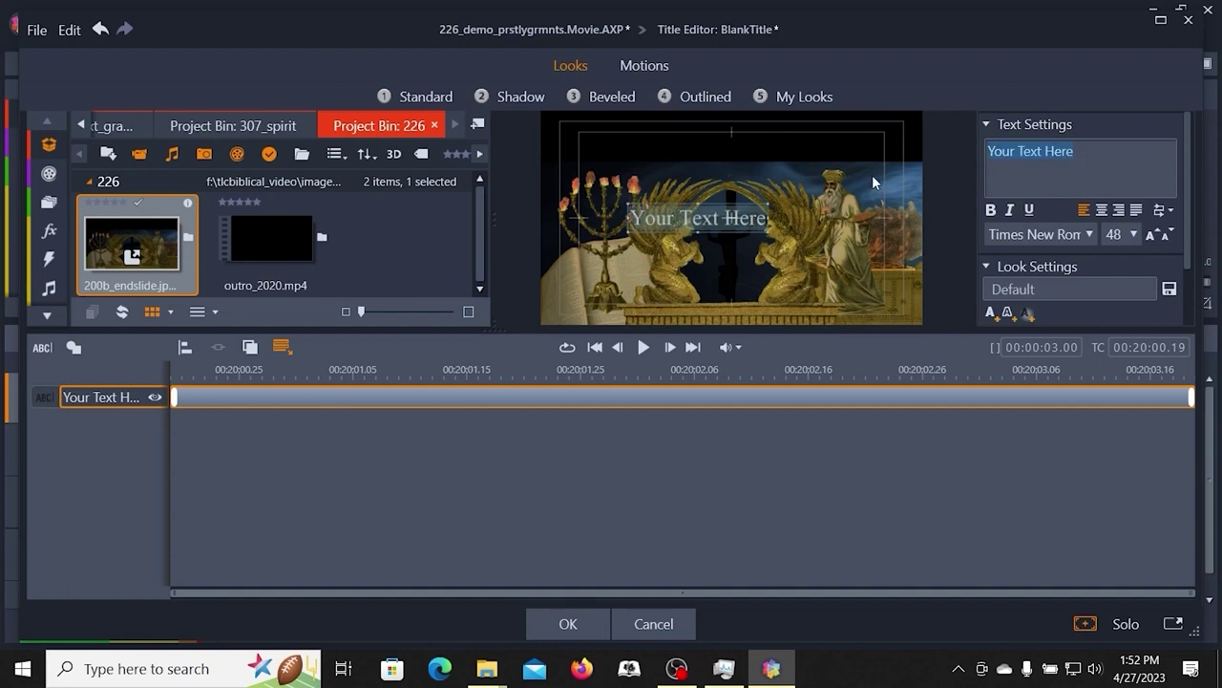
pyautogui.write('Next')
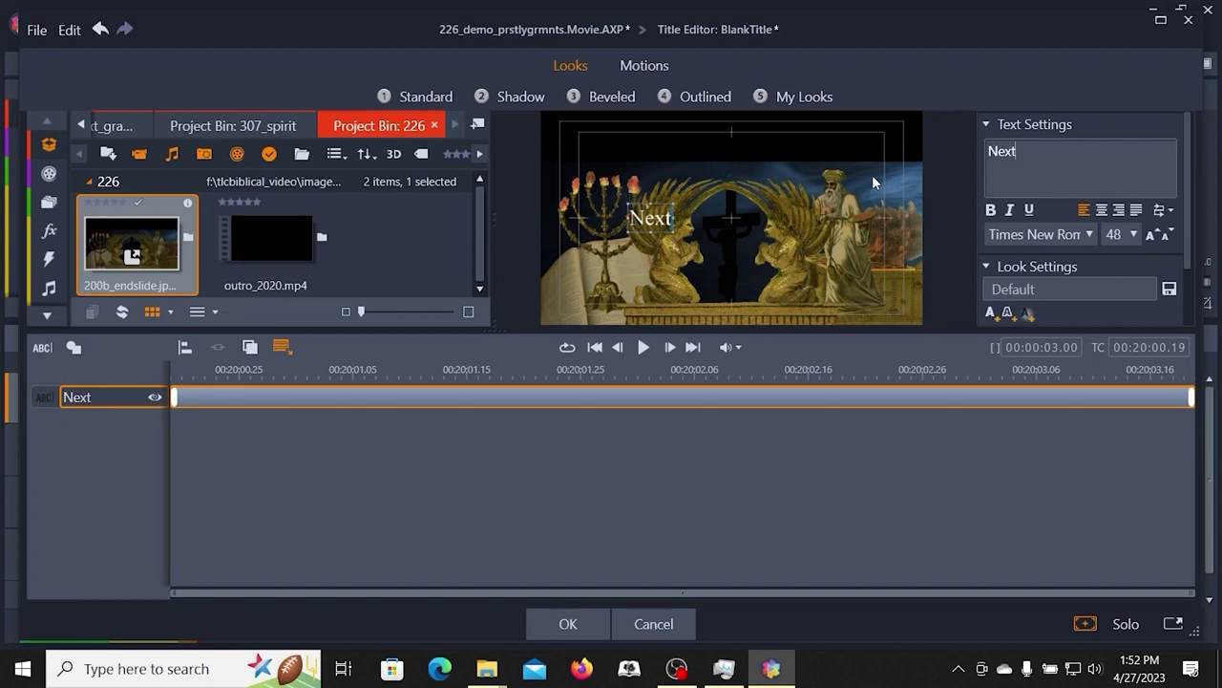
pyautogui.write(':')
pyautogui.moveTo(645, 205); pyautogui.dragTo(578, 122)
pyautogui.click(692, 199)
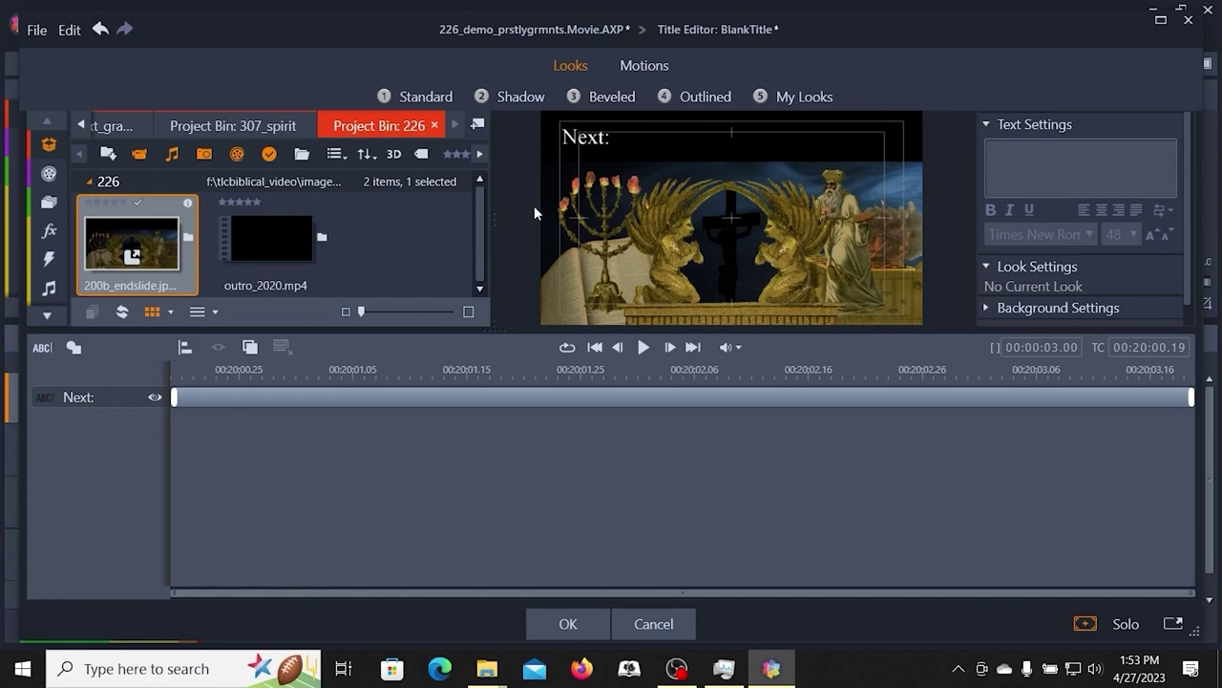
# - Apply the Page Fade enter motion to the "Next:" text and accept the title
pyautogui.click(105, 399)
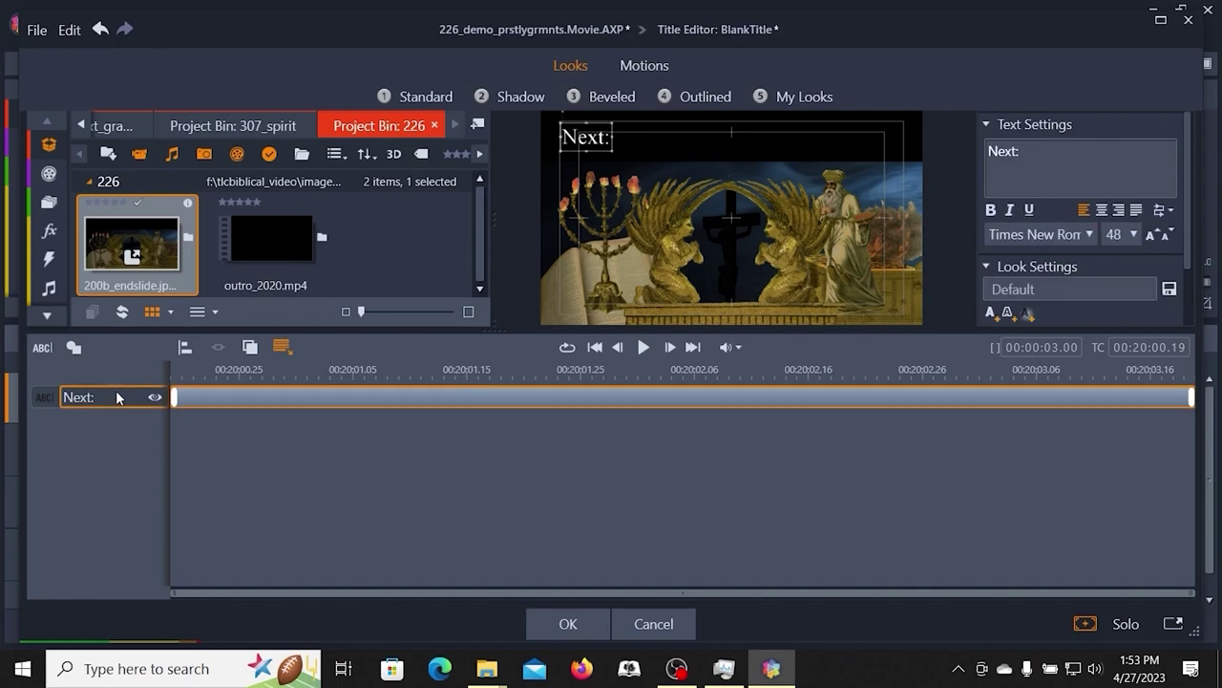
pyautogui.click(646, 67)
pyautogui.click(530, 99)
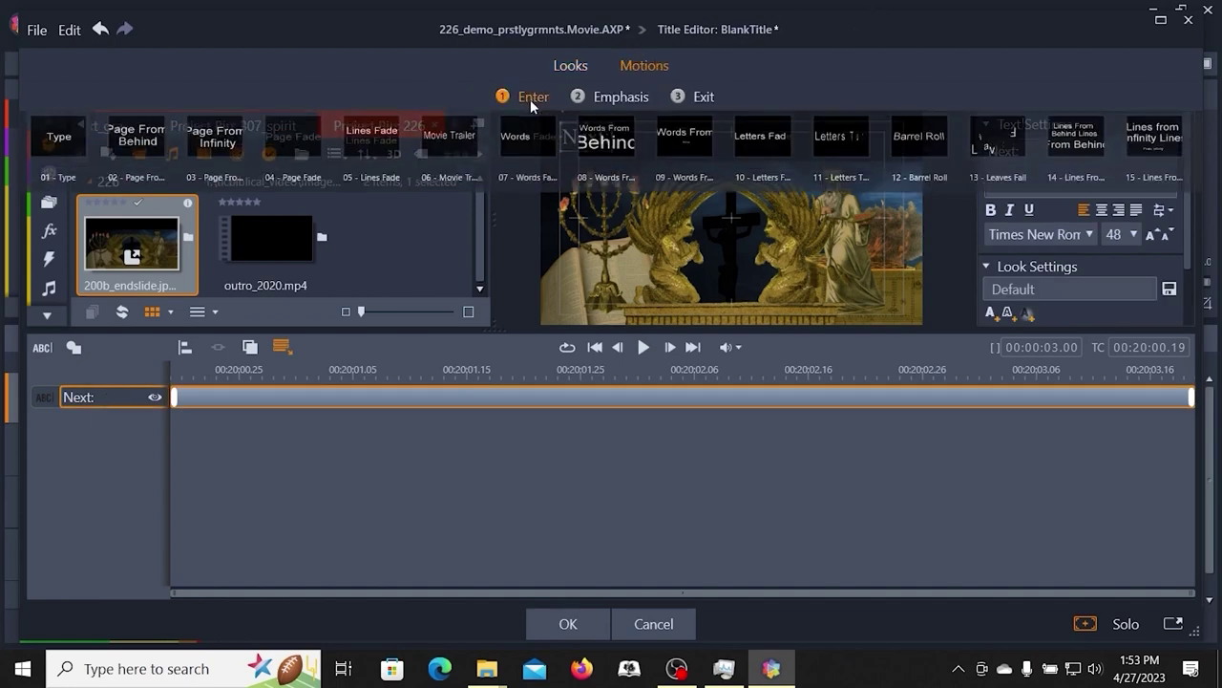
pyautogui.click(303, 160)
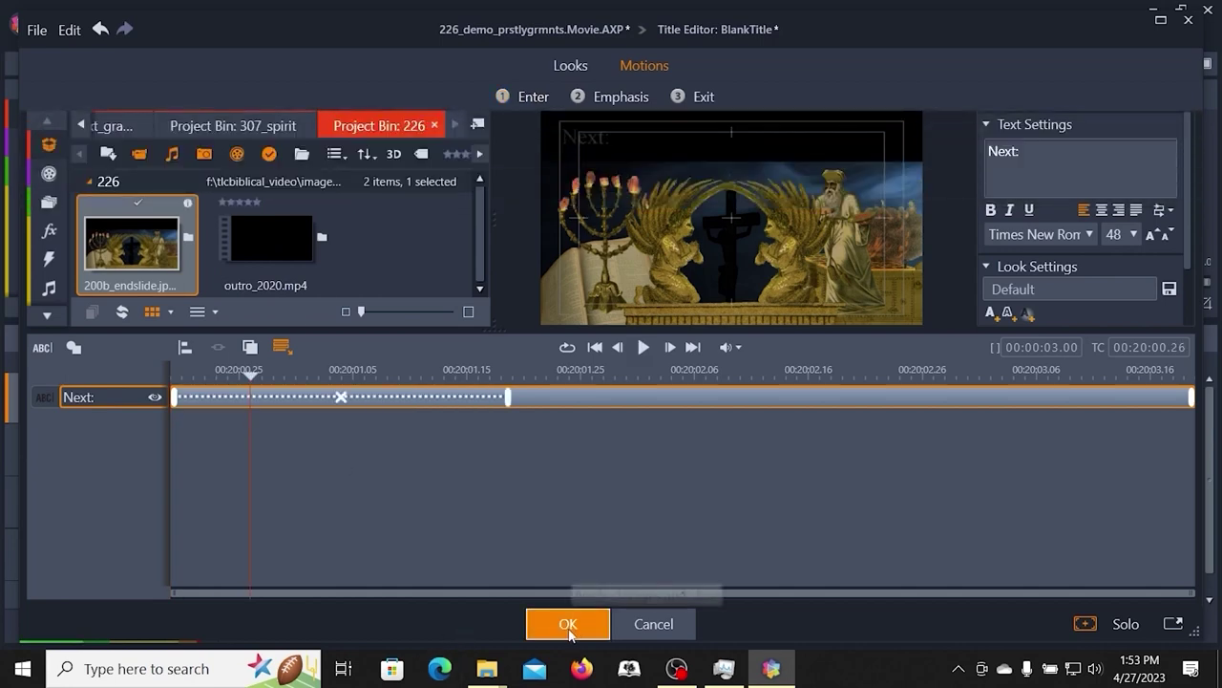
pyautogui.click(567, 625)
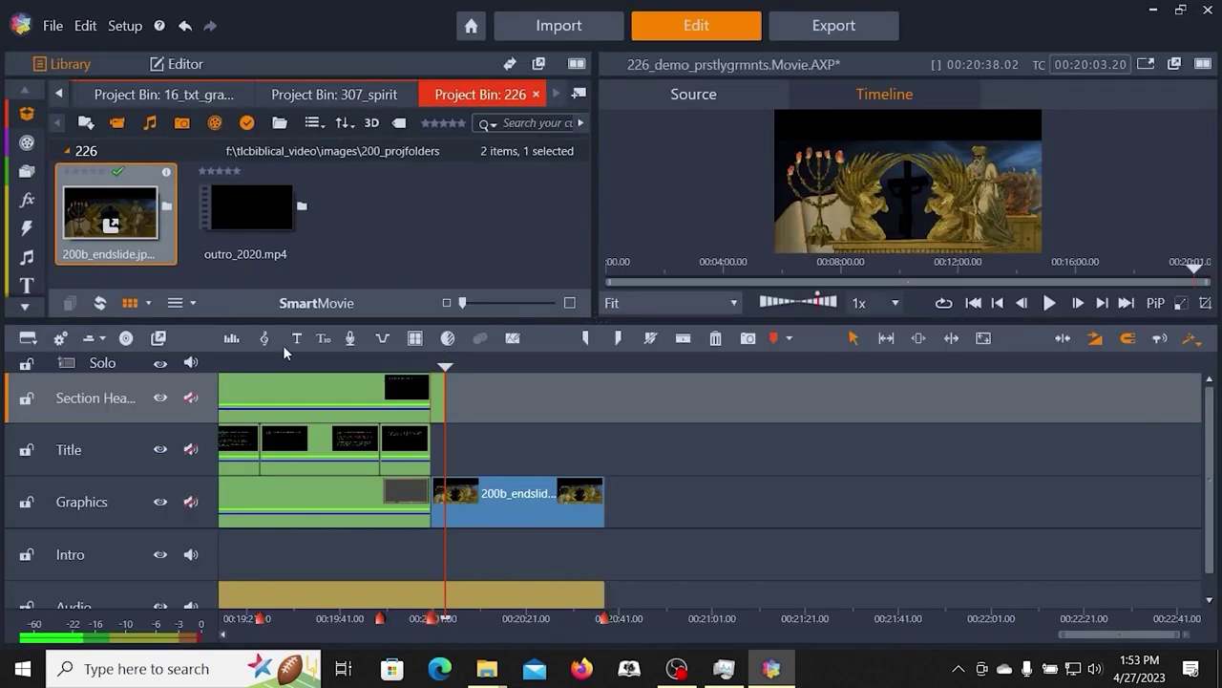
# - Extend the "Next:" title clip to the end of the end slide and shorten its enter motion to about 2 seconds
pyautogui.click(303, 363)
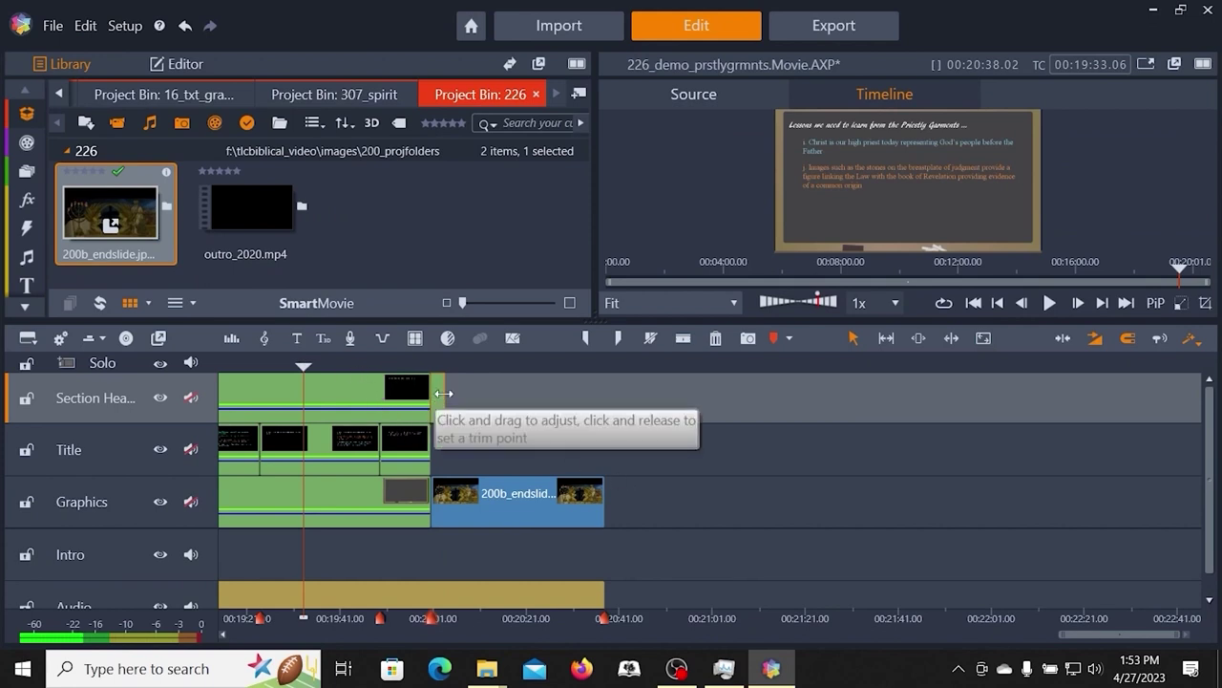
pyautogui.moveTo(443, 399); pyautogui.dragTo(603, 395)
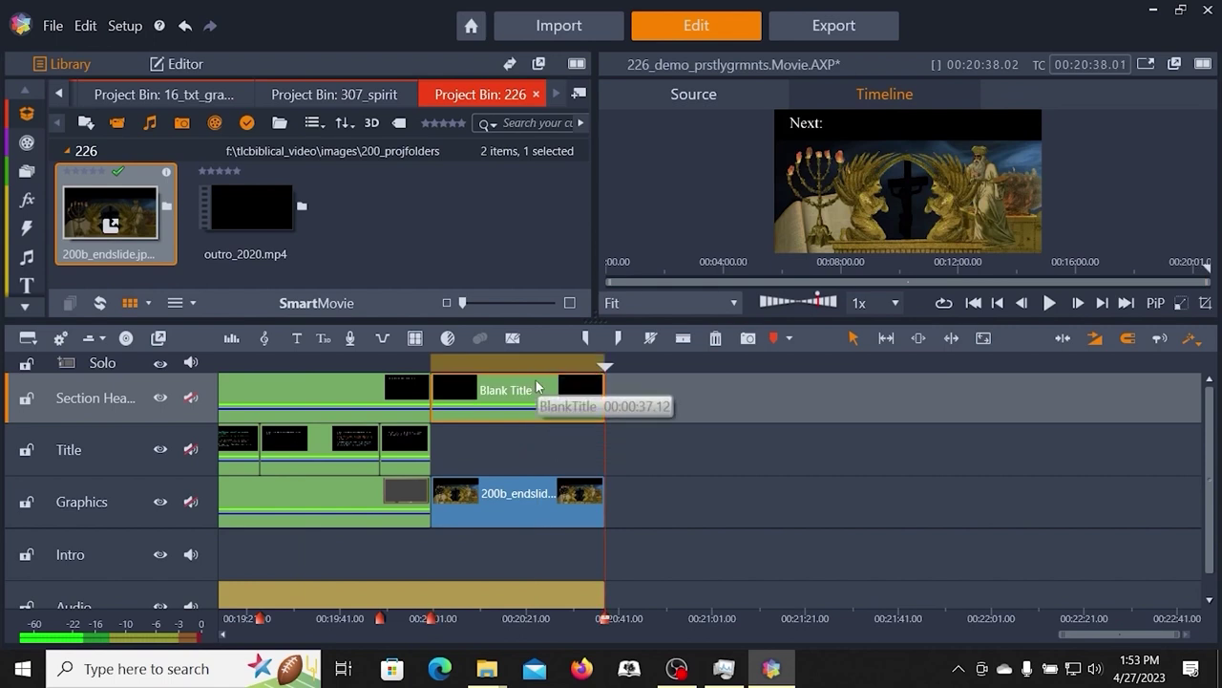
pyautogui.rightClick(535, 396)
pyautogui.click(570, 17)
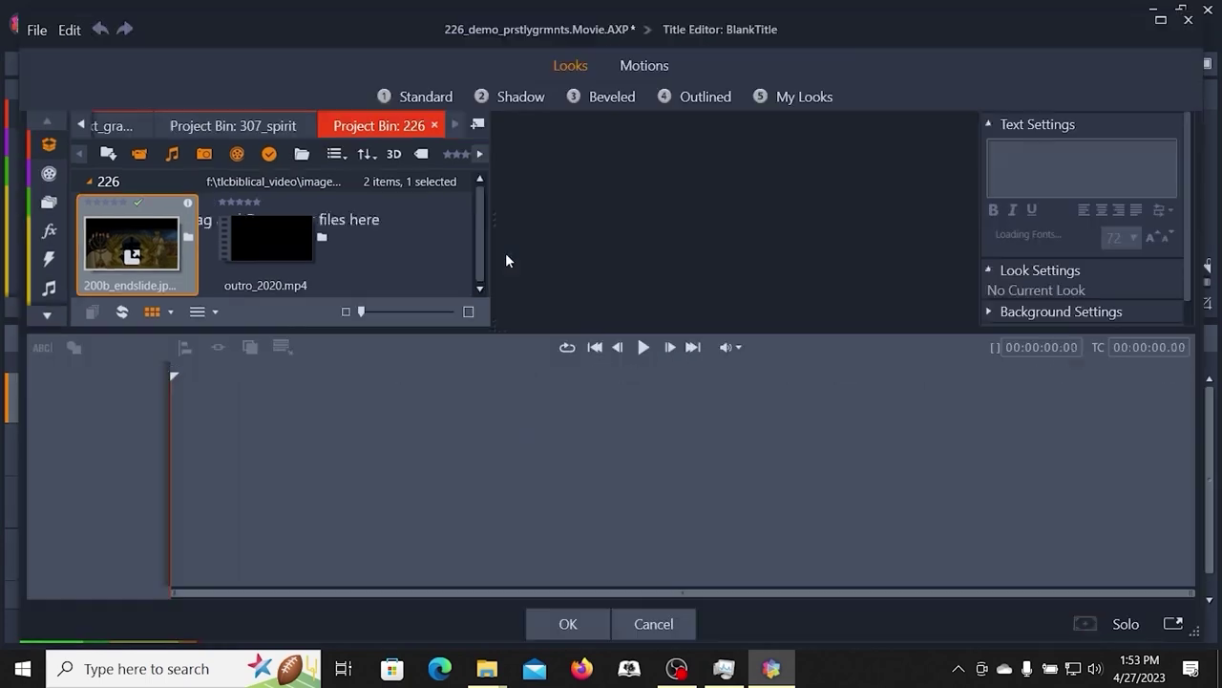
pyautogui.moveTo(507, 398)
pyautogui.mouseDown()
pyautogui.moveTo(182, 464)
pyautogui.moveTo(229, 464)
pyautogui.mouseUp()
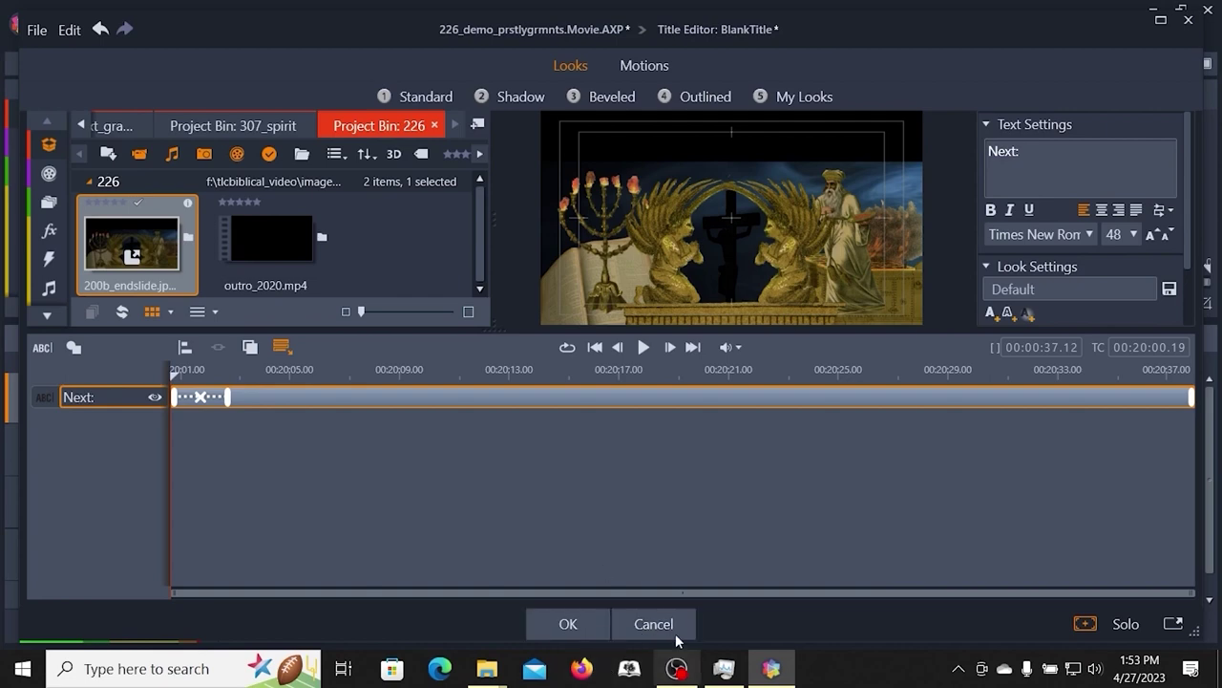
pyautogui.click(569, 624)
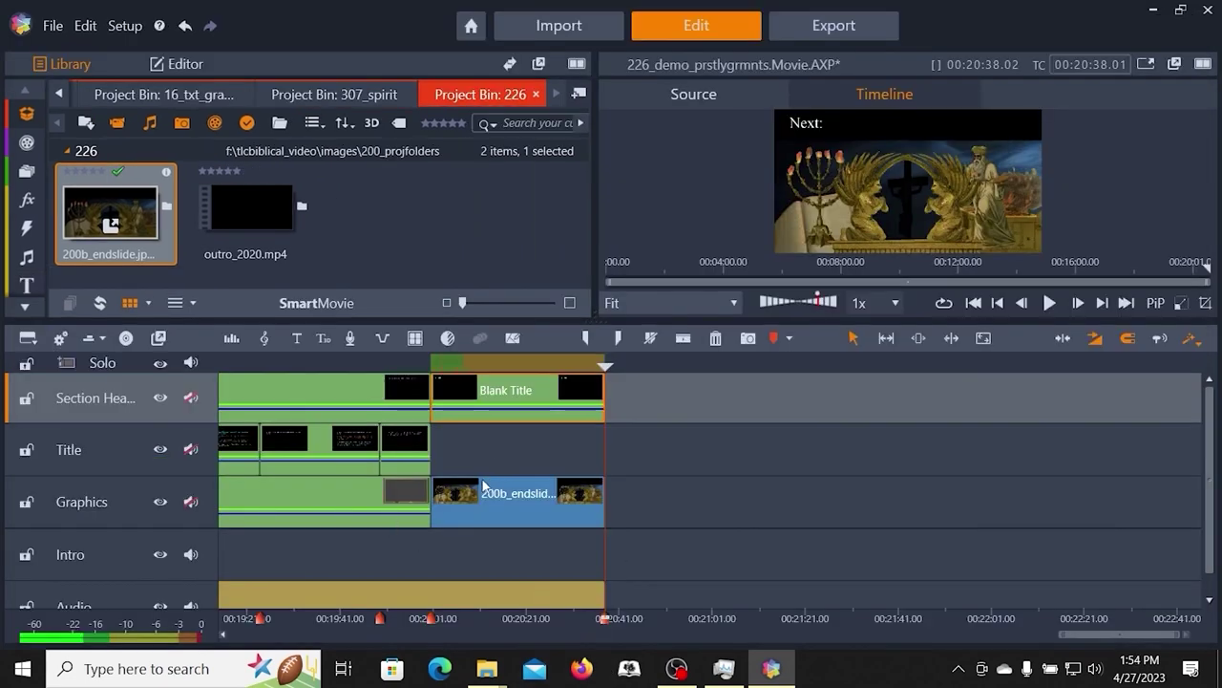
# - Create a blank title on the Title track at the end slide's start, with the text size set to 48
pyautogui.click(115, 442)
pyautogui.click(462, 454)
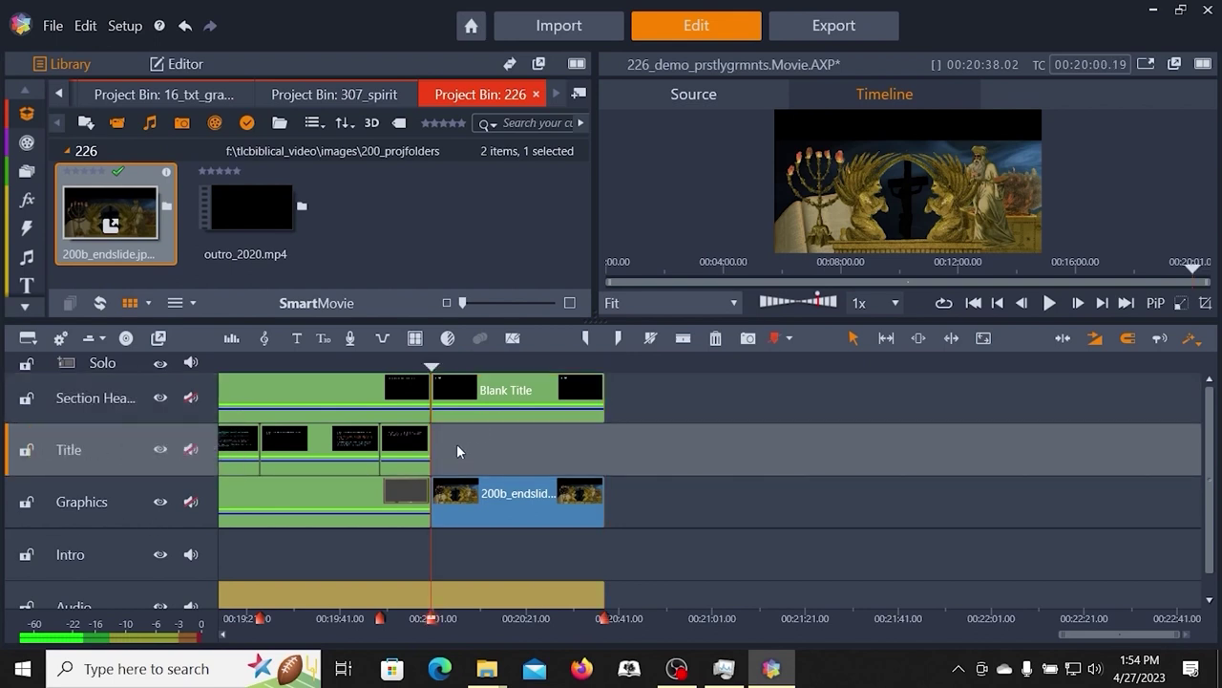
pyautogui.click(297, 339)
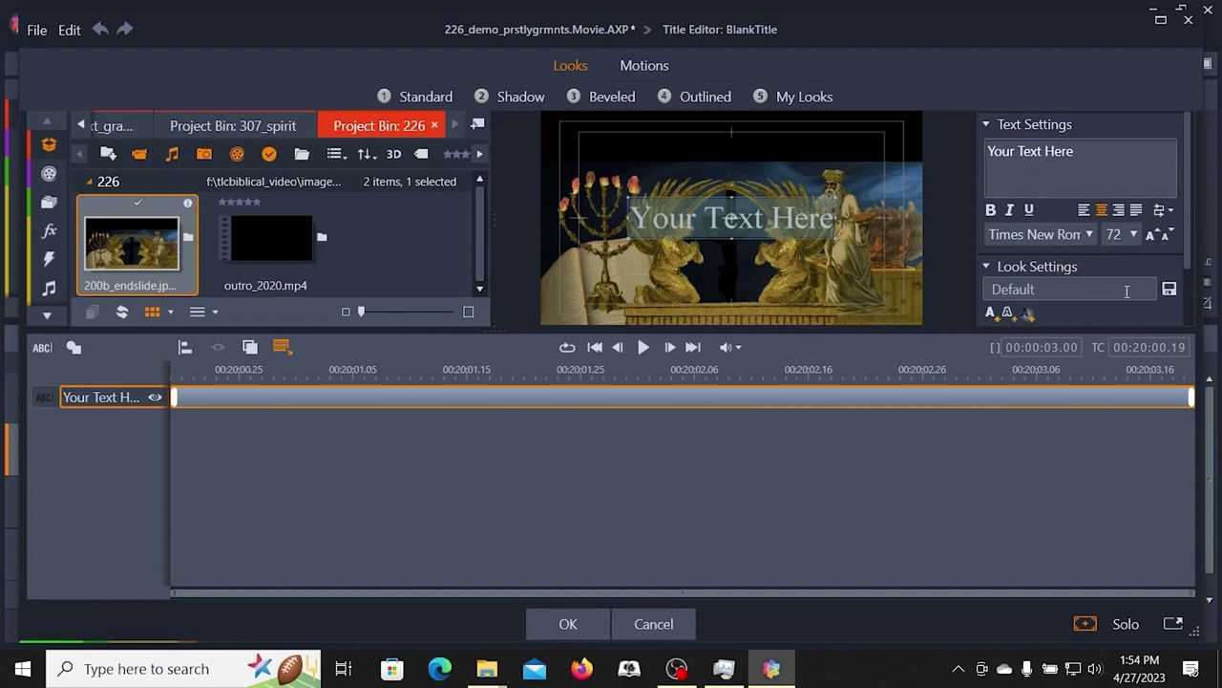
pyautogui.click(1167, 236)
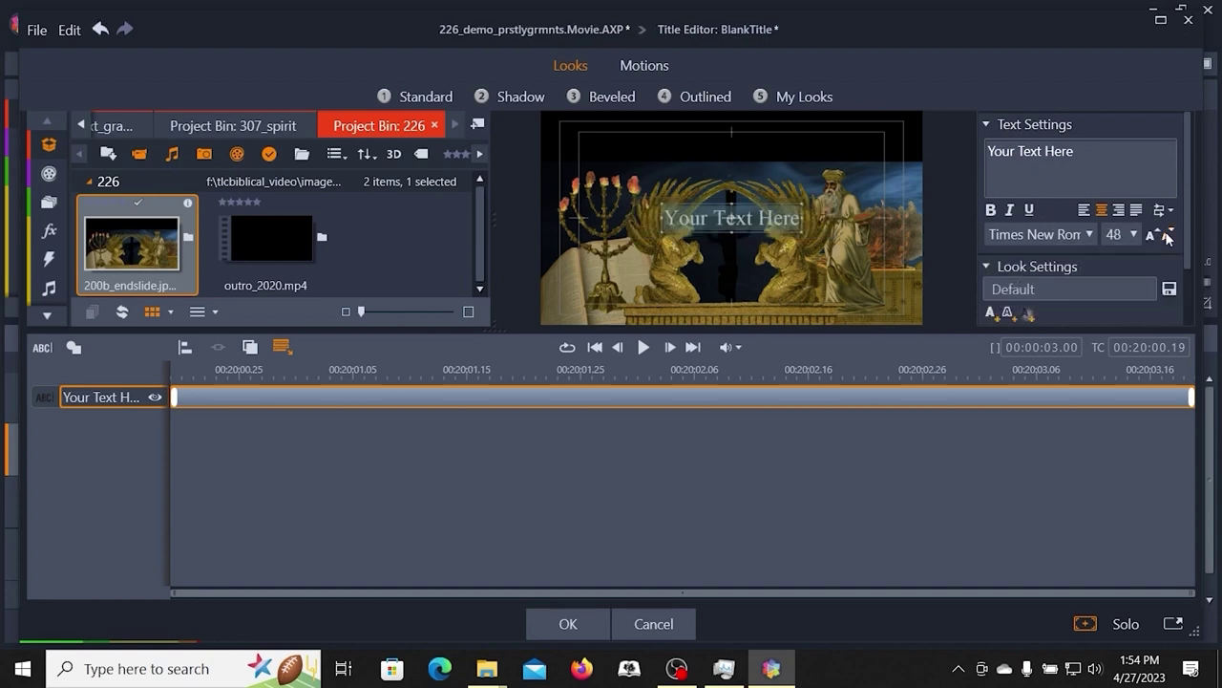
# - Replace the placeholder text with "The Sabbath Day" and accept the title
pyautogui.moveTo(1091, 155); pyautogui.dragTo(934, 185)
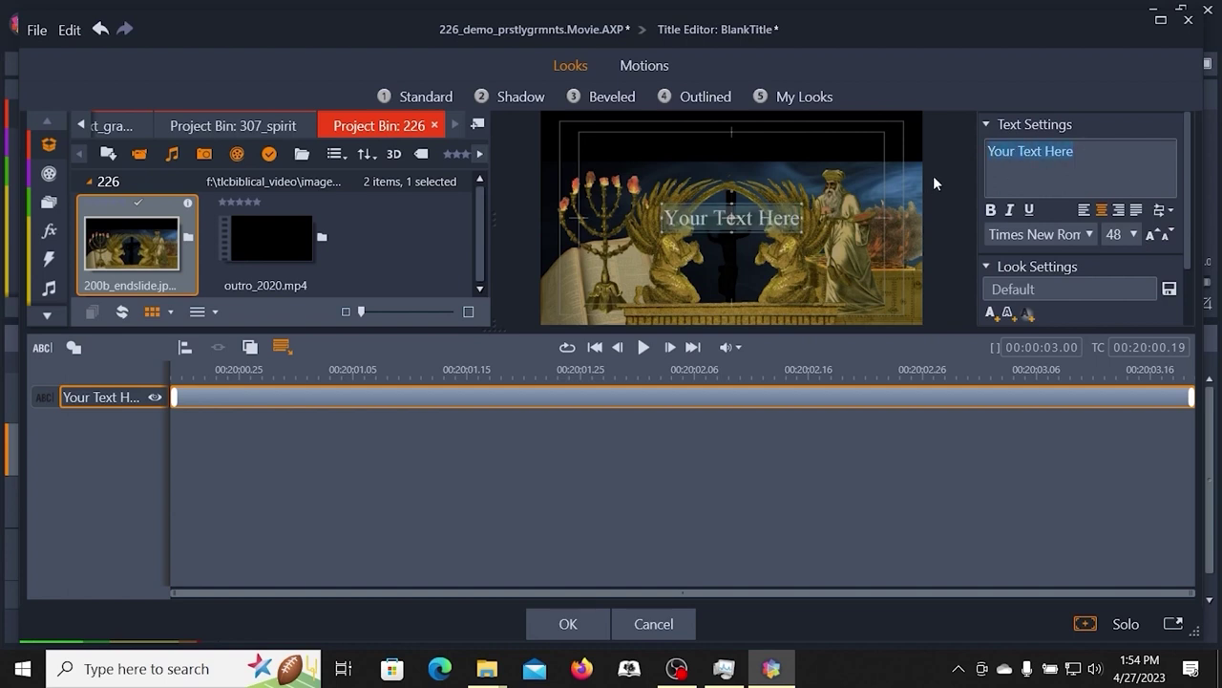
pyautogui.write('Thj')
pyautogui.press('BackSpace')
pyautogui.press('BackSpace')
pyautogui.press('BackSpace')
pyautogui.write('The Sabbath Day')
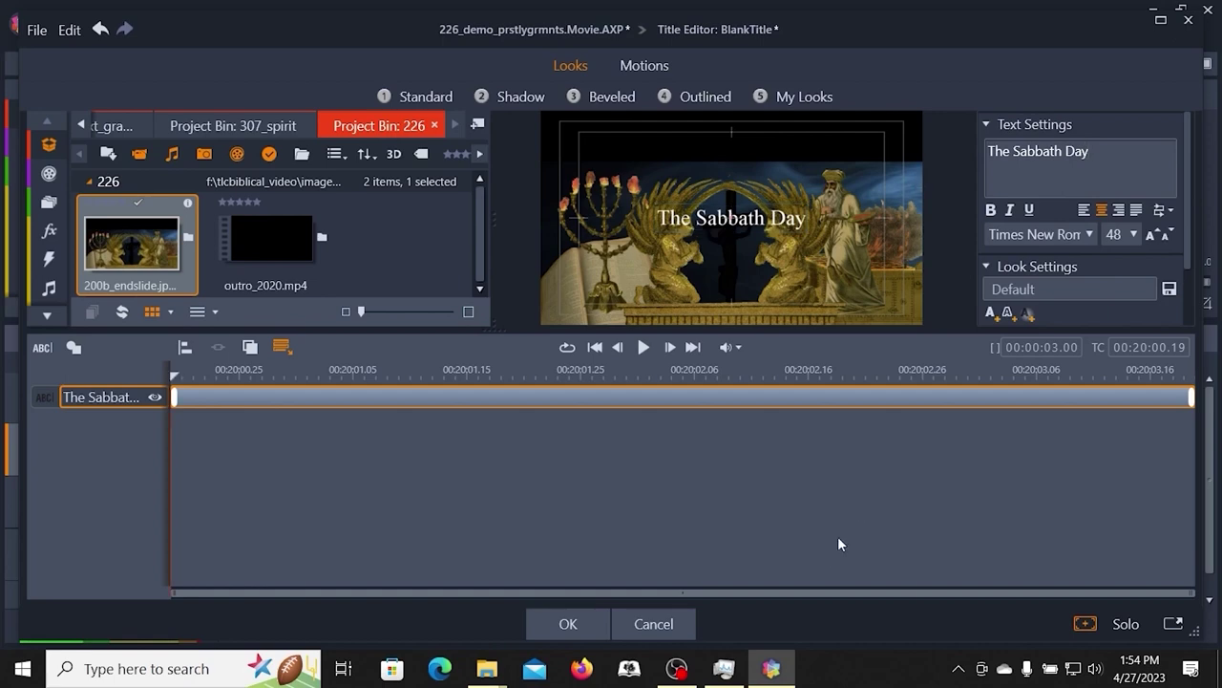
pyautogui.click(566, 624)
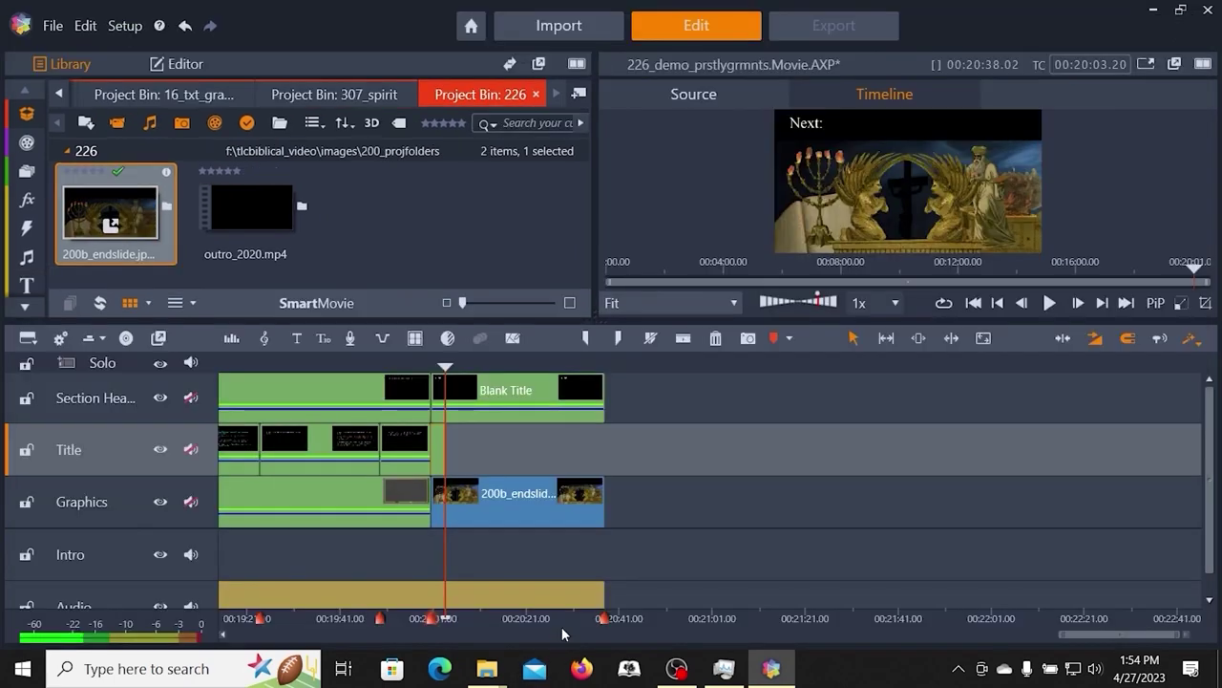
# - Extend the "The Sabbath Day" title to the end of the end slide and give it a Page Fade enter motion of about 2 seconds
pyautogui.click(364, 362)
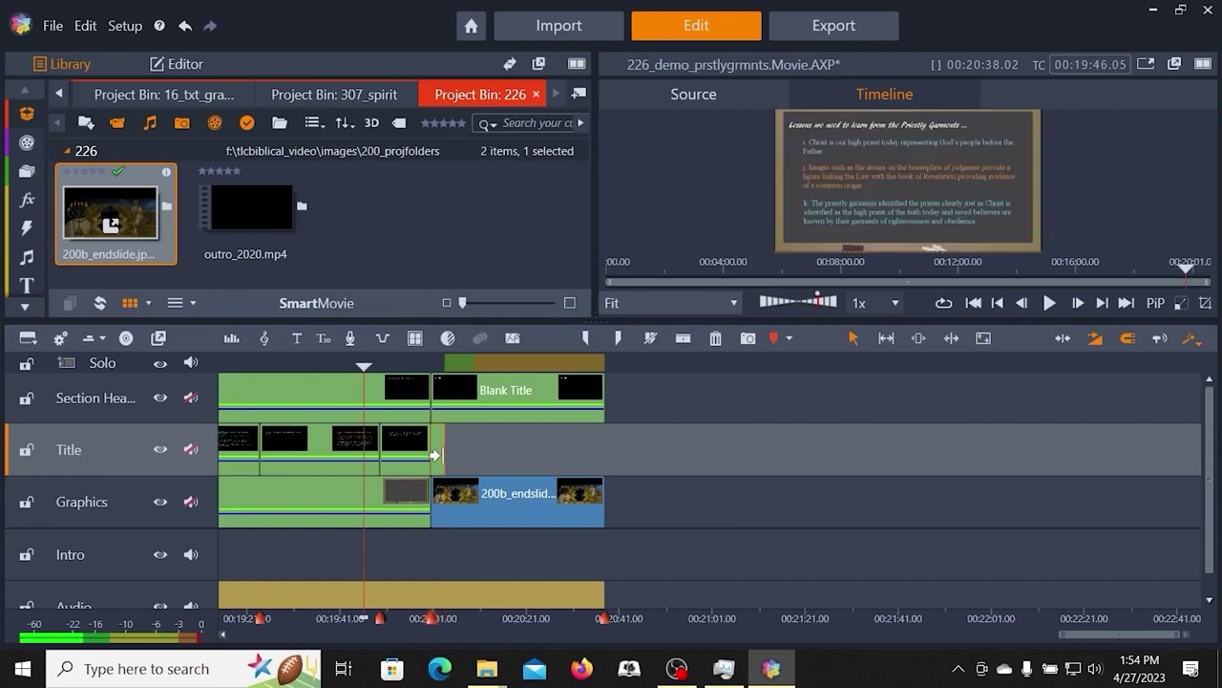
pyautogui.moveTo(462, 447); pyautogui.dragTo(607, 432)
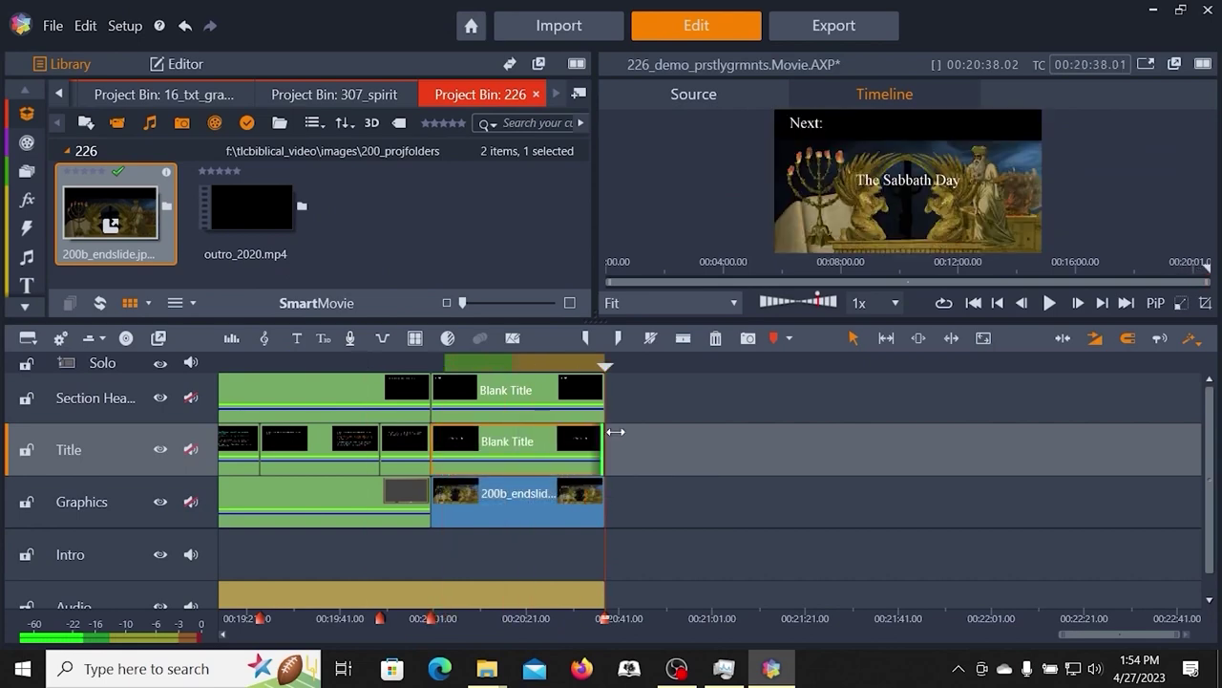
pyautogui.rightClick(510, 443)
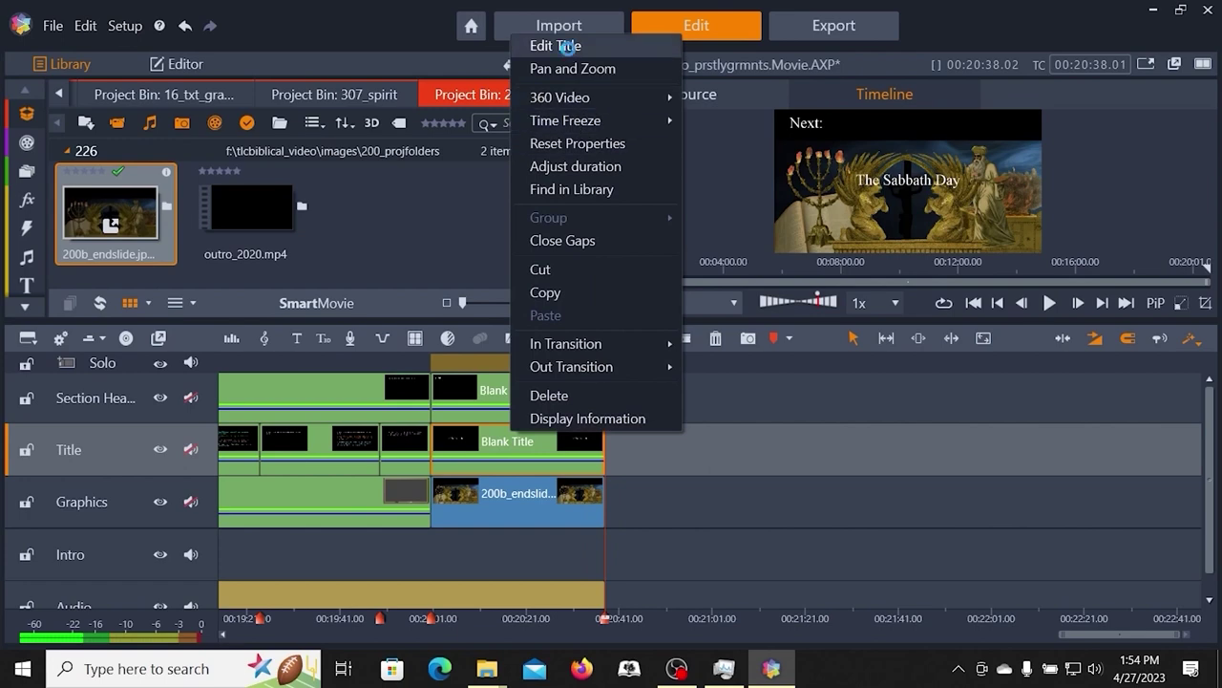
pyautogui.click(570, 48)
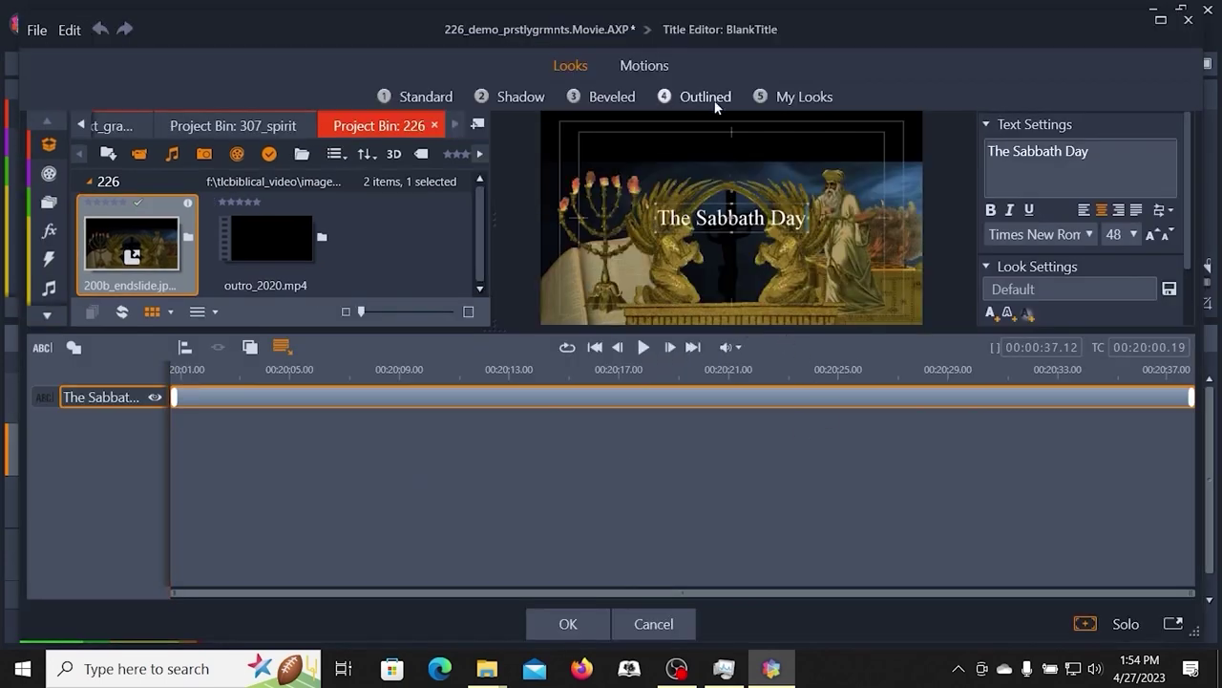
pyautogui.click(668, 64)
pyautogui.click(533, 96)
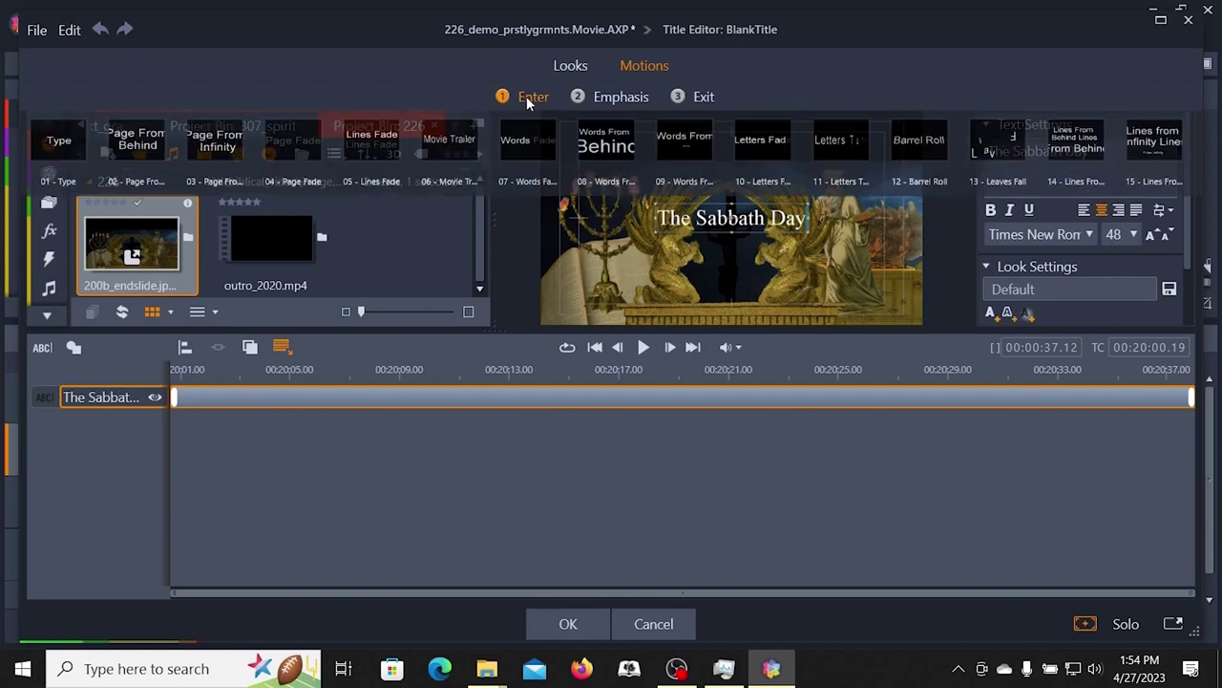
pyautogui.click(292, 143)
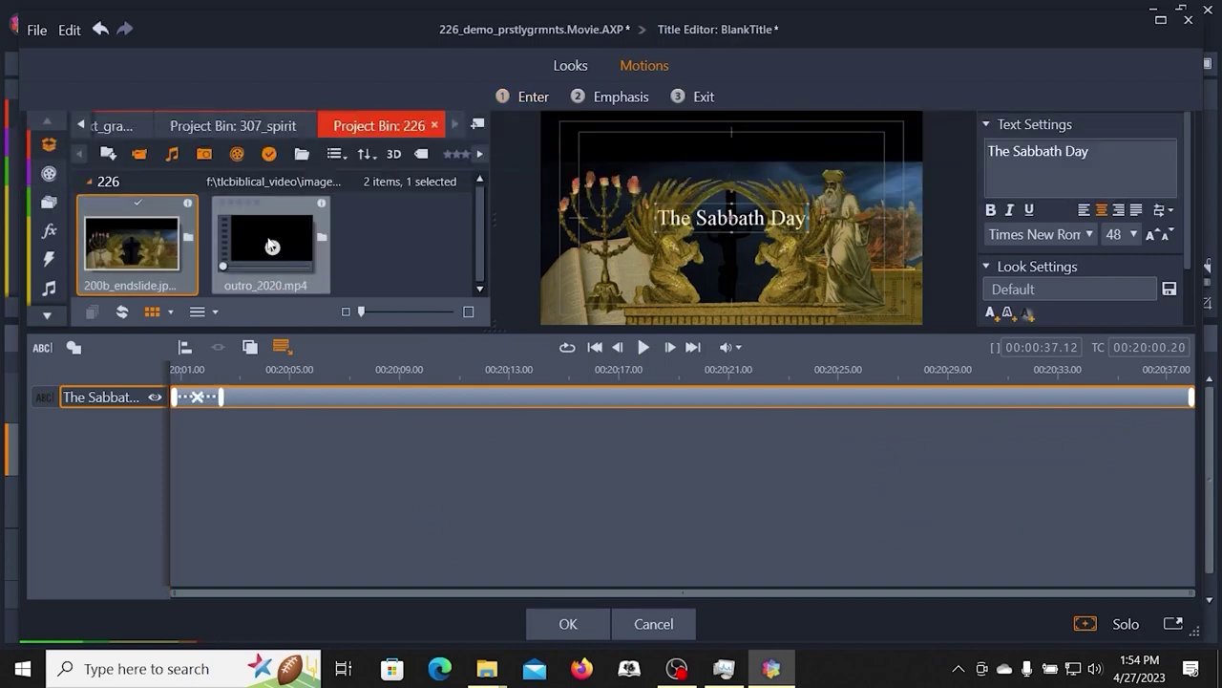
pyautogui.moveTo(220, 401)
pyautogui.mouseDown()
pyautogui.moveTo(237, 401)
pyautogui.moveTo(226, 402)
pyautogui.mouseUp()
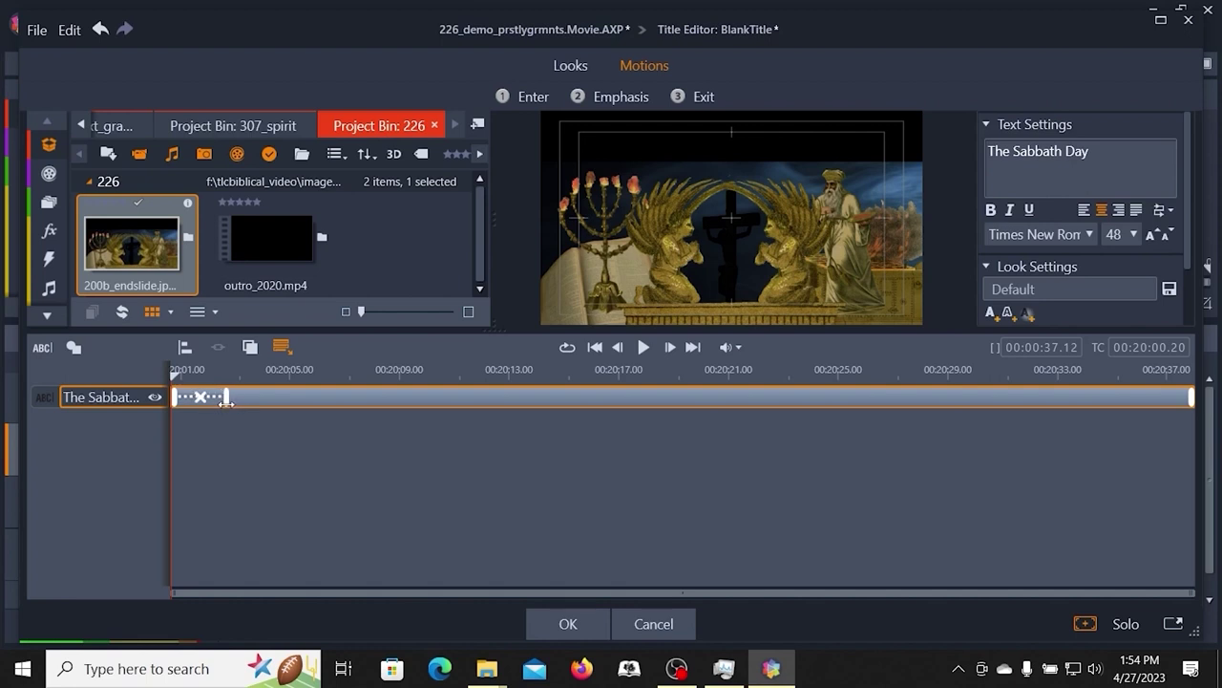
# - Play the audio to find the cue and delay the start of the "The Sabbath Day" text to about 00:20:31.15
pyautogui.moveTo(174, 398); pyautogui.dragTo(777, 399)
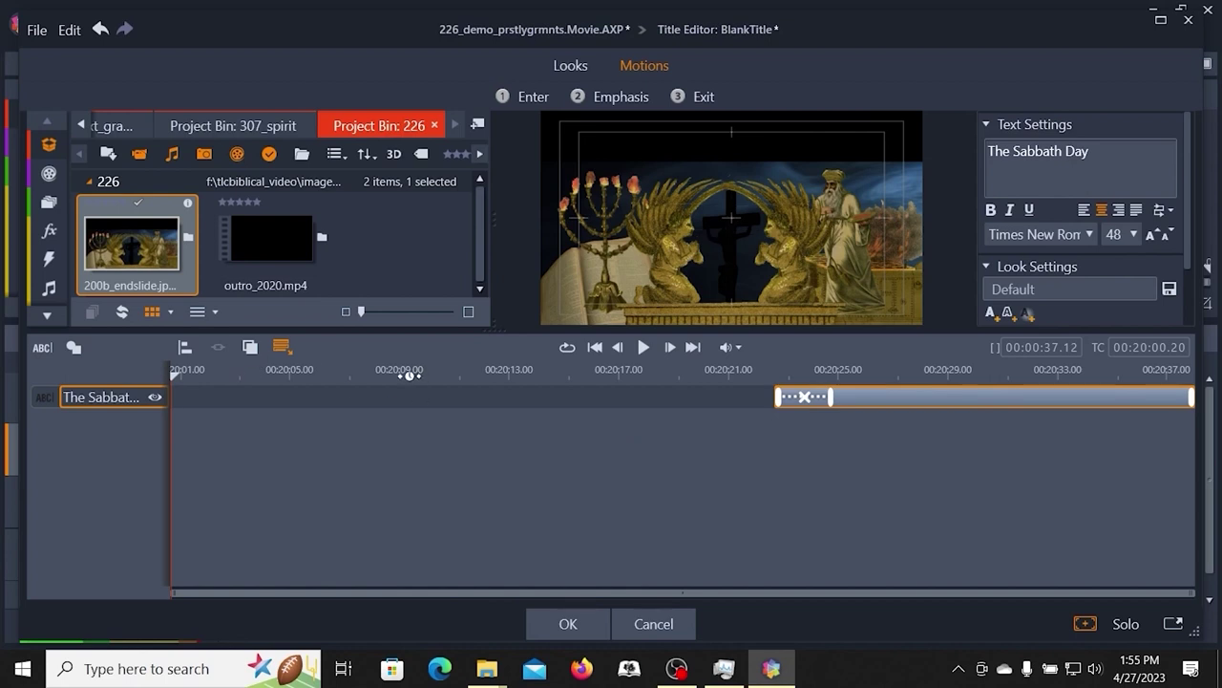
pyautogui.click(458, 371)
pyautogui.click(644, 347)
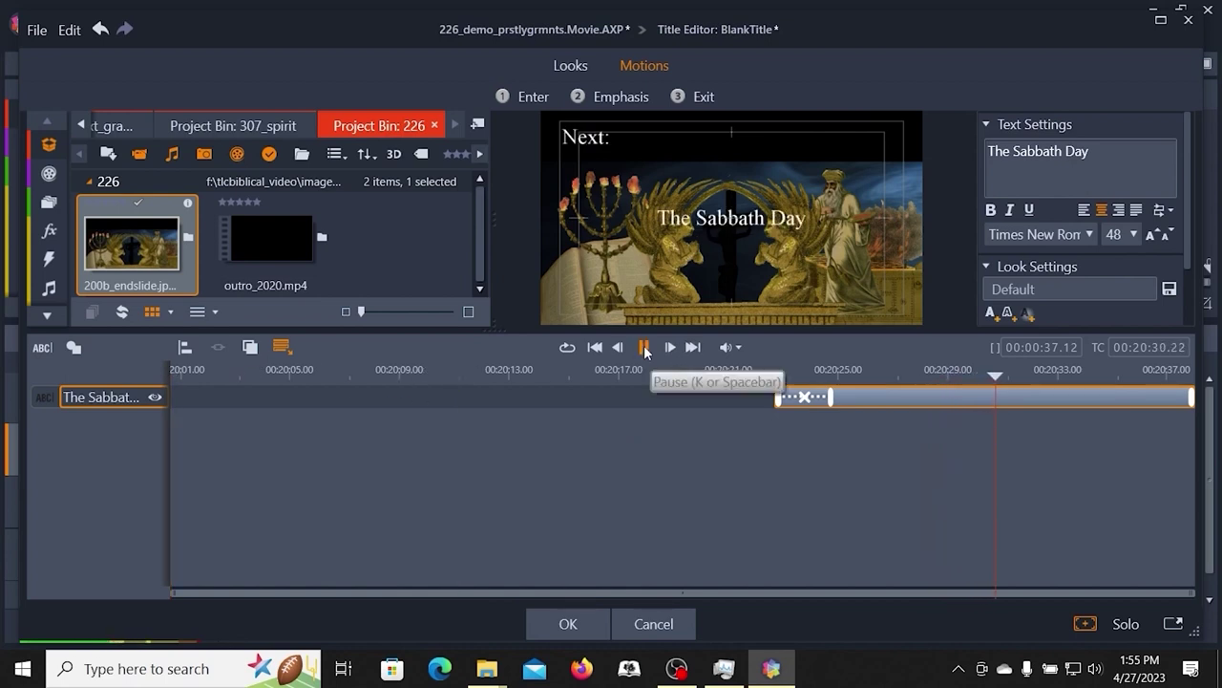
pyautogui.click(645, 348)
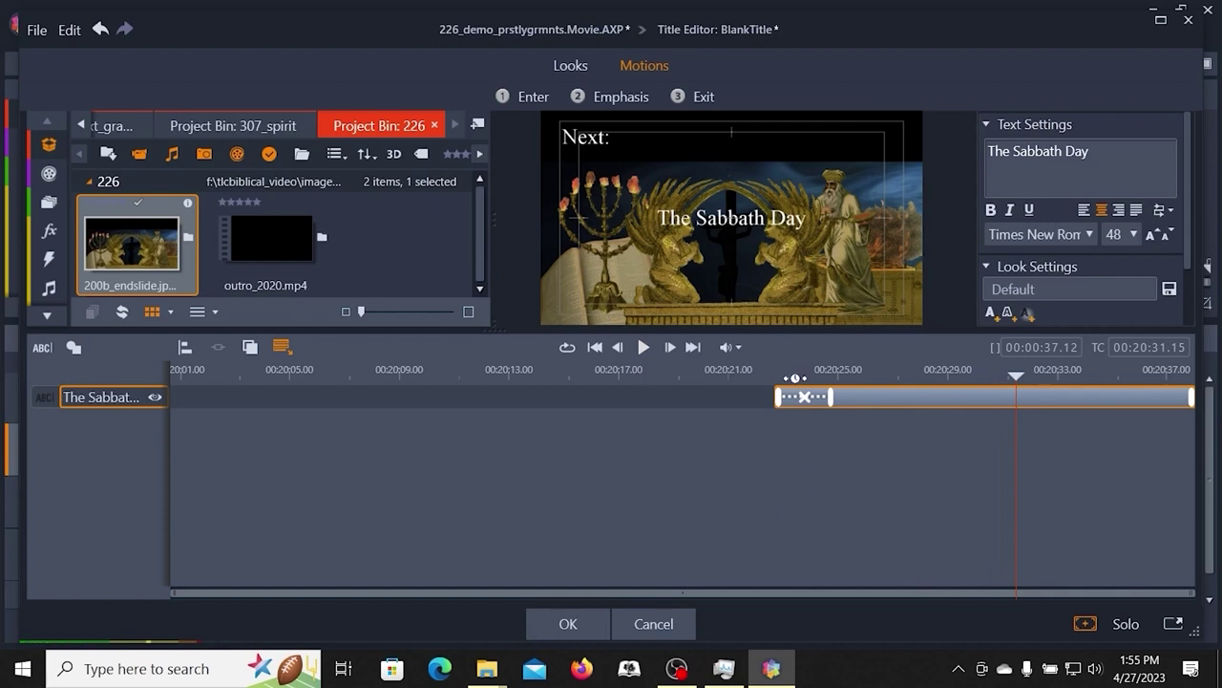
pyautogui.moveTo(775, 406); pyautogui.dragTo(1016, 405)
# - Play past the enter motion and move the "The Sabbath Day" text up into the black band beside "Next:"
pyautogui.click(644, 347)
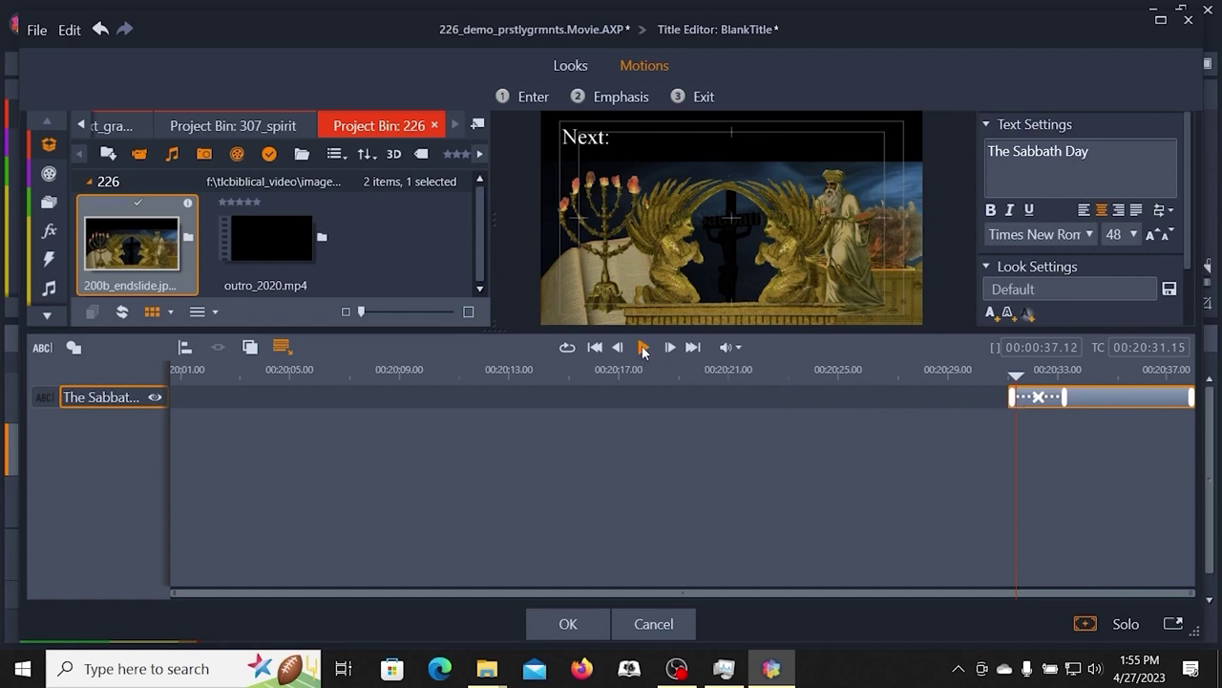
pyautogui.click(644, 350)
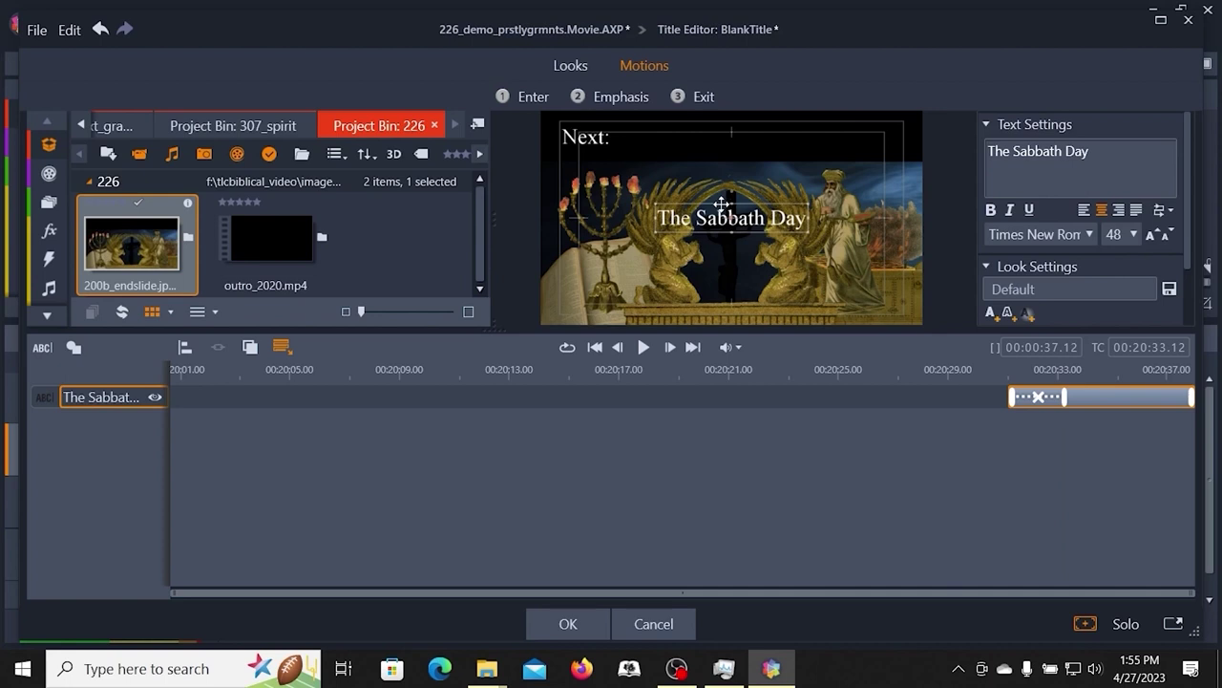
pyautogui.moveTo(721, 204); pyautogui.dragTo(690, 120)
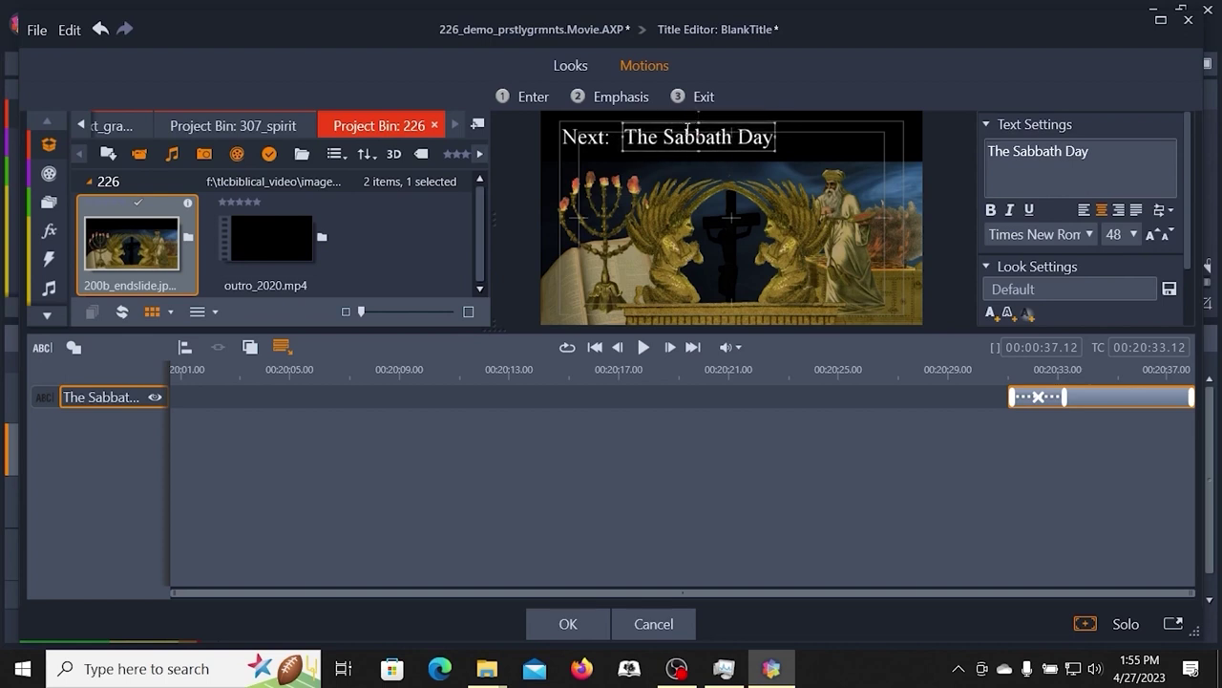
pyautogui.click(818, 167)
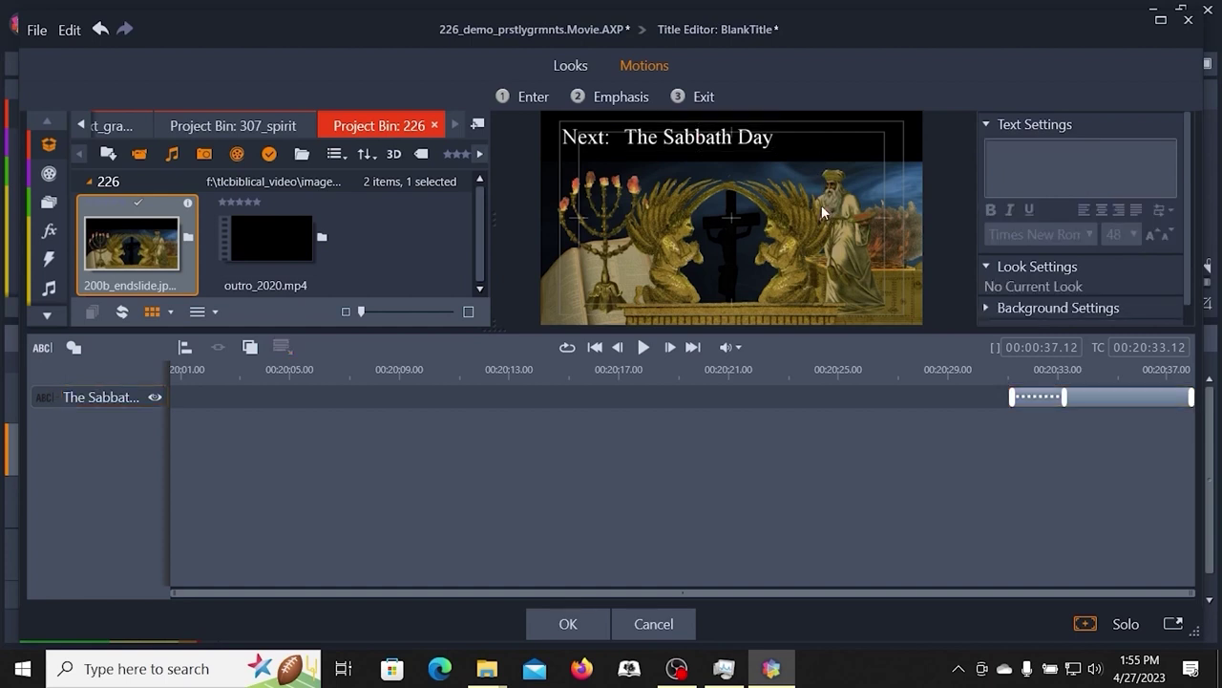
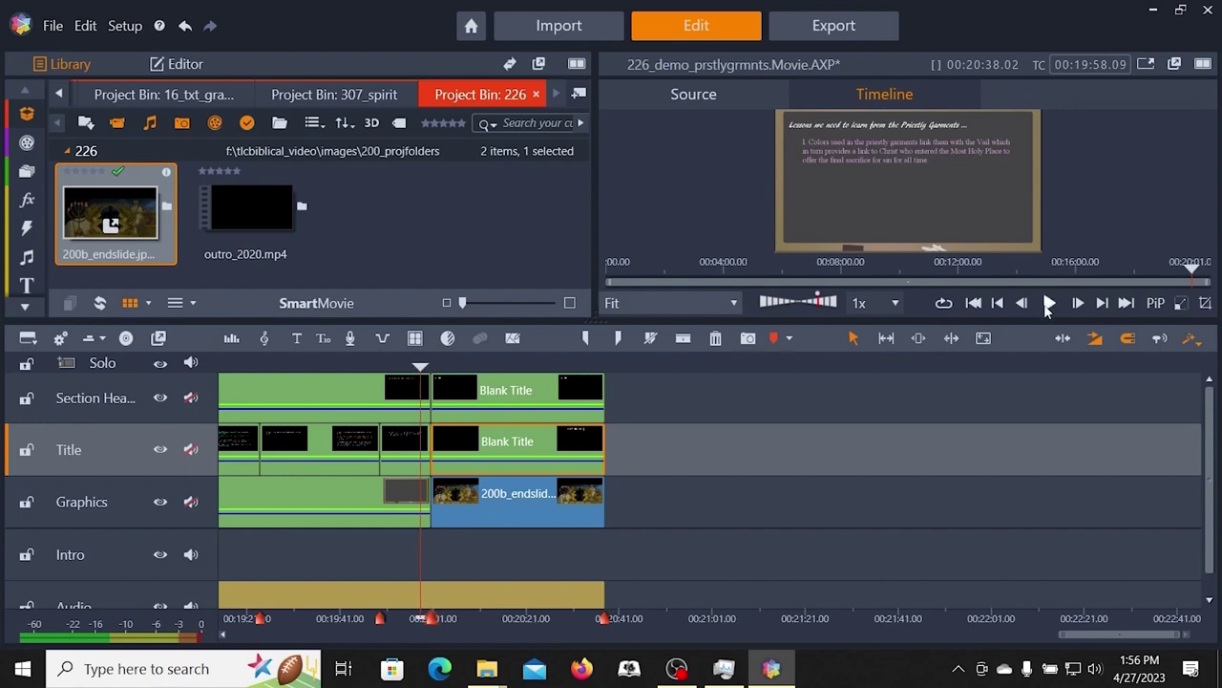
# - Preview the transition from the last lesson slide into the end slide in full screen
pyautogui.click(1148, 64)
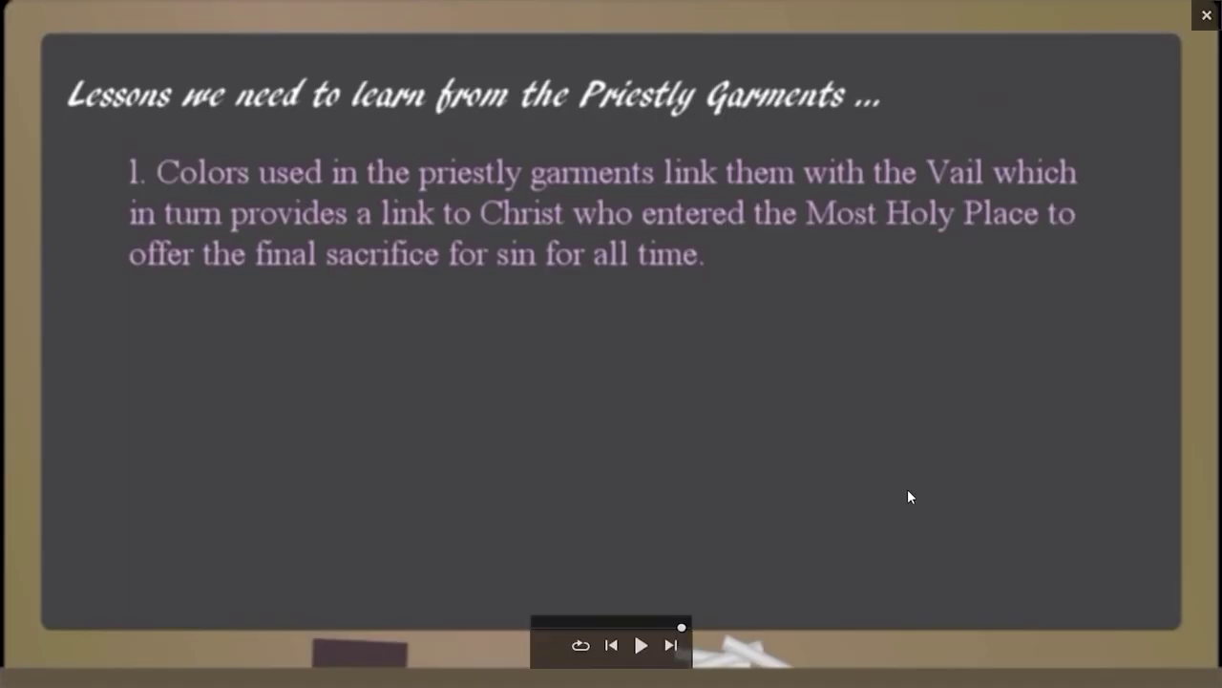
pyautogui.click(642, 645)
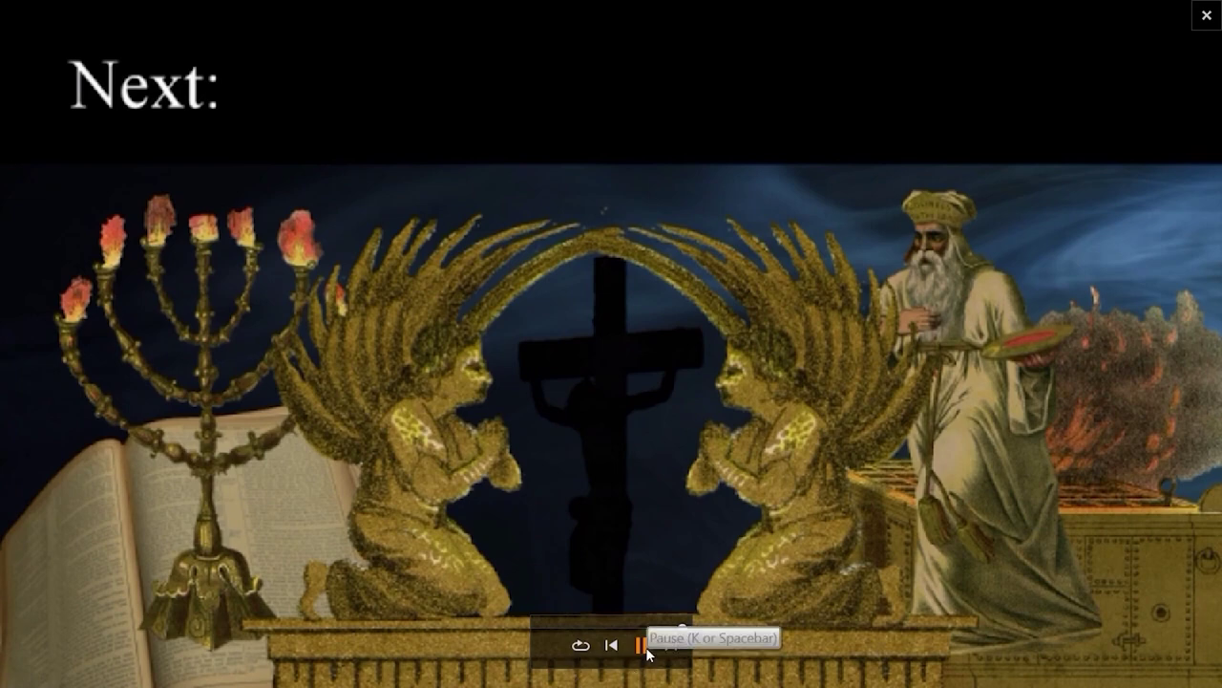
pyautogui.click(642, 648)
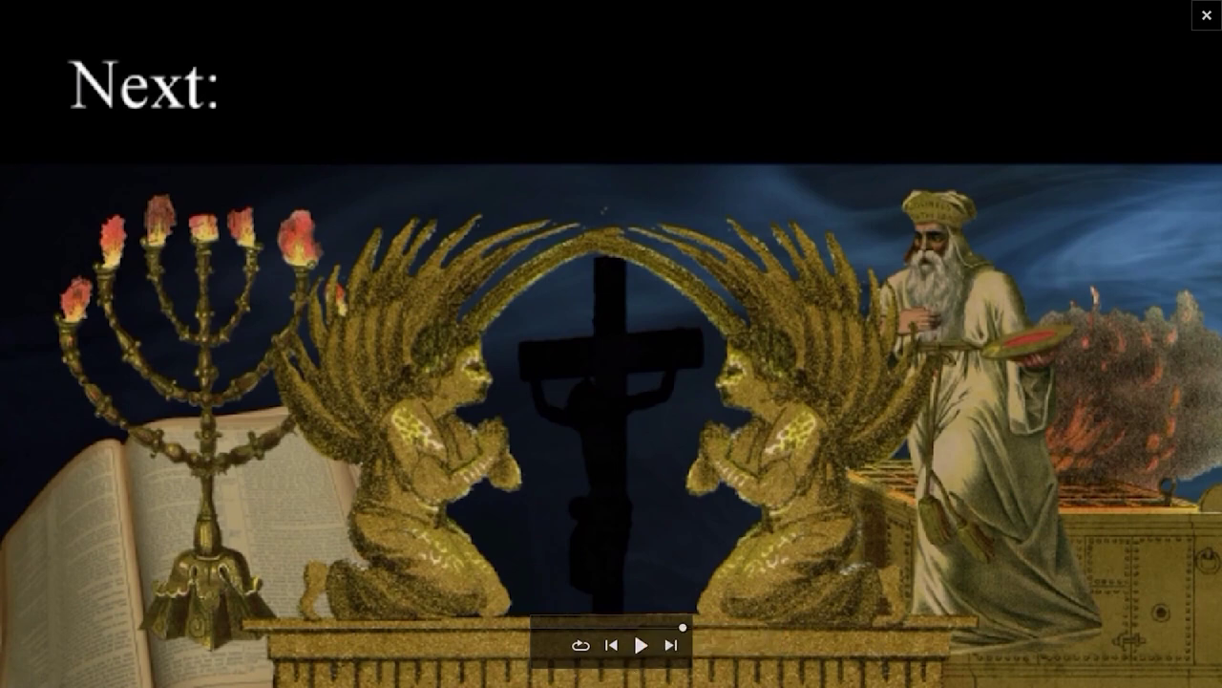
pyautogui.click(1206, 15)
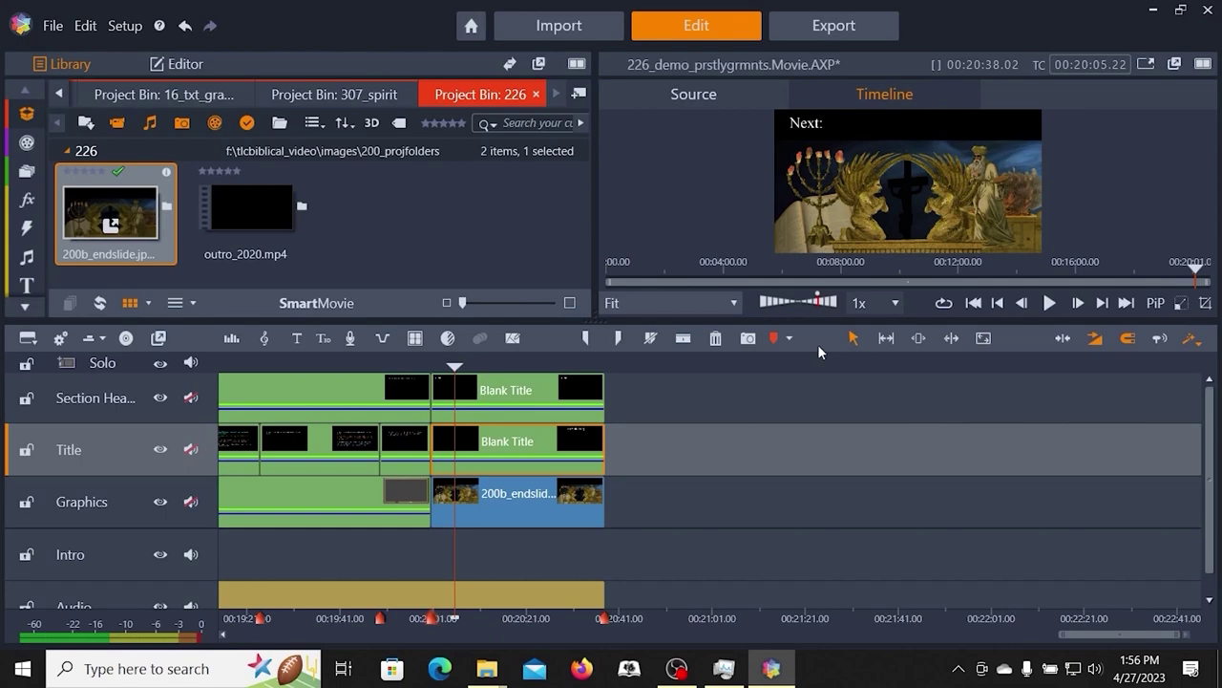
# - Remove the enter motion from the "Next:" title and accept the title
pyautogui.rightClick(504, 406)
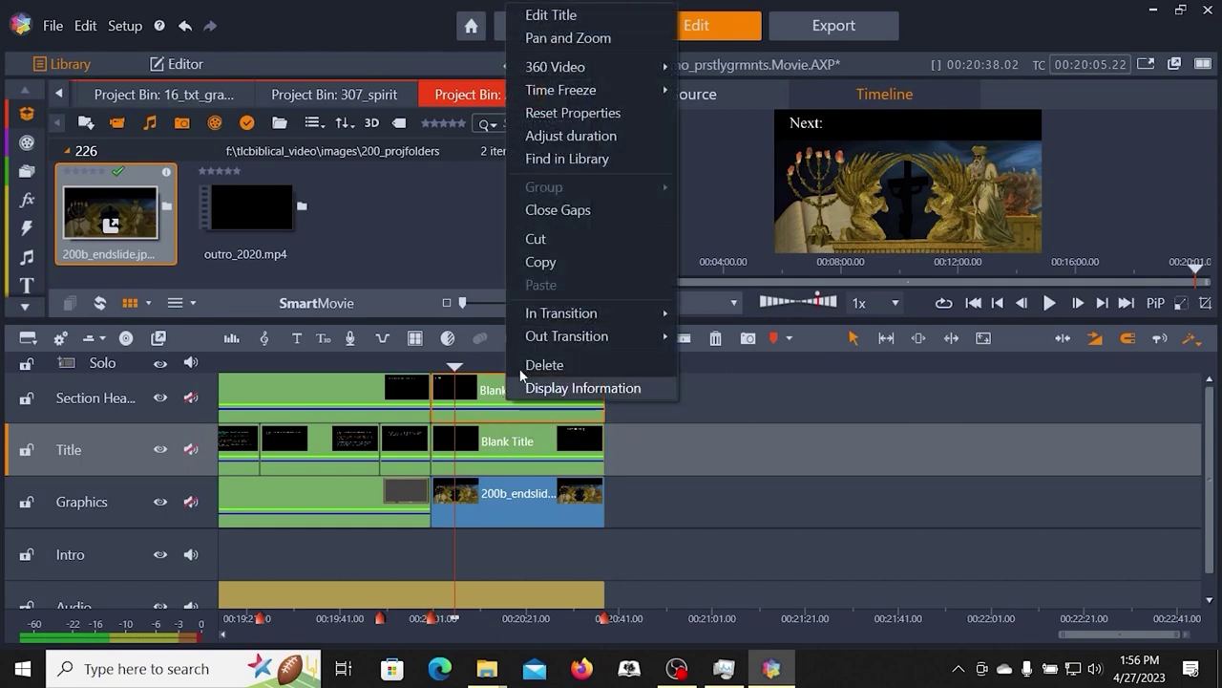
pyautogui.click(570, 17)
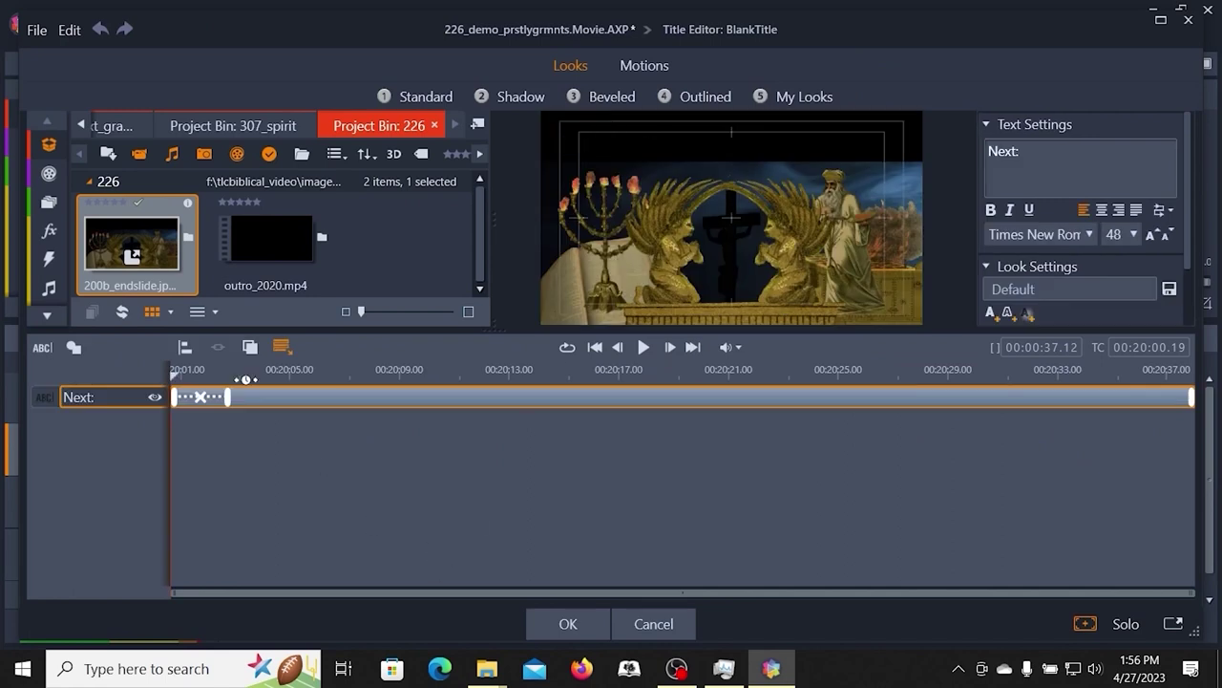
pyautogui.click(201, 396)
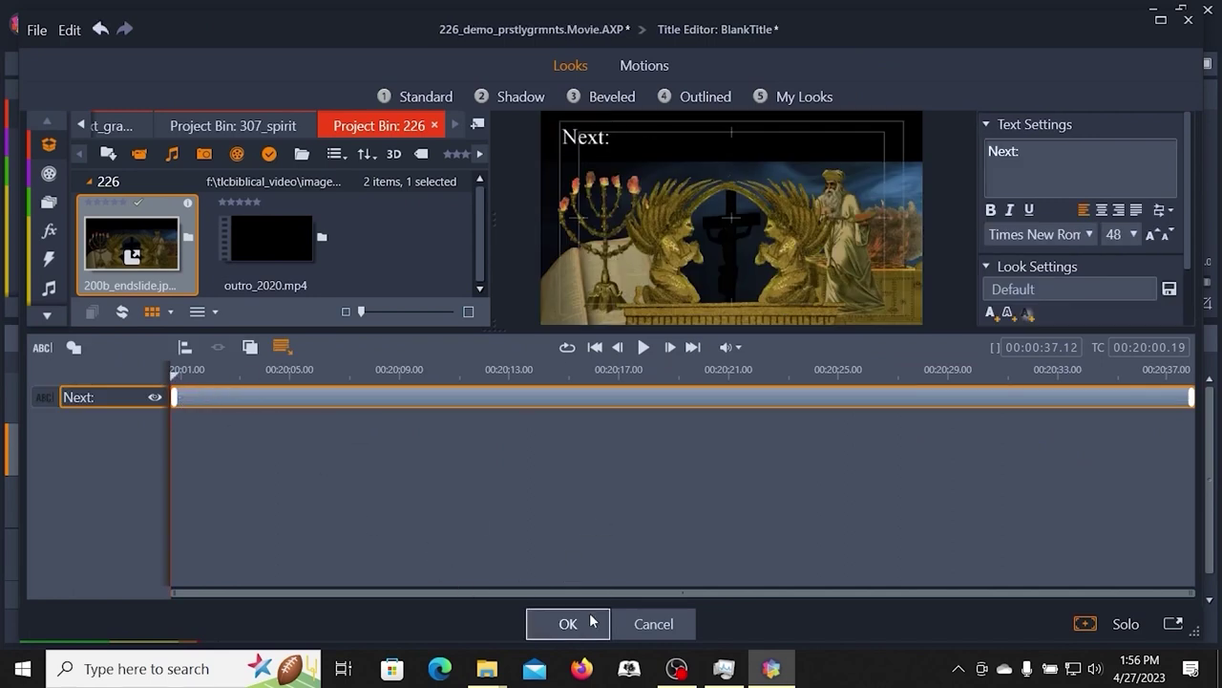
pyautogui.click(568, 624)
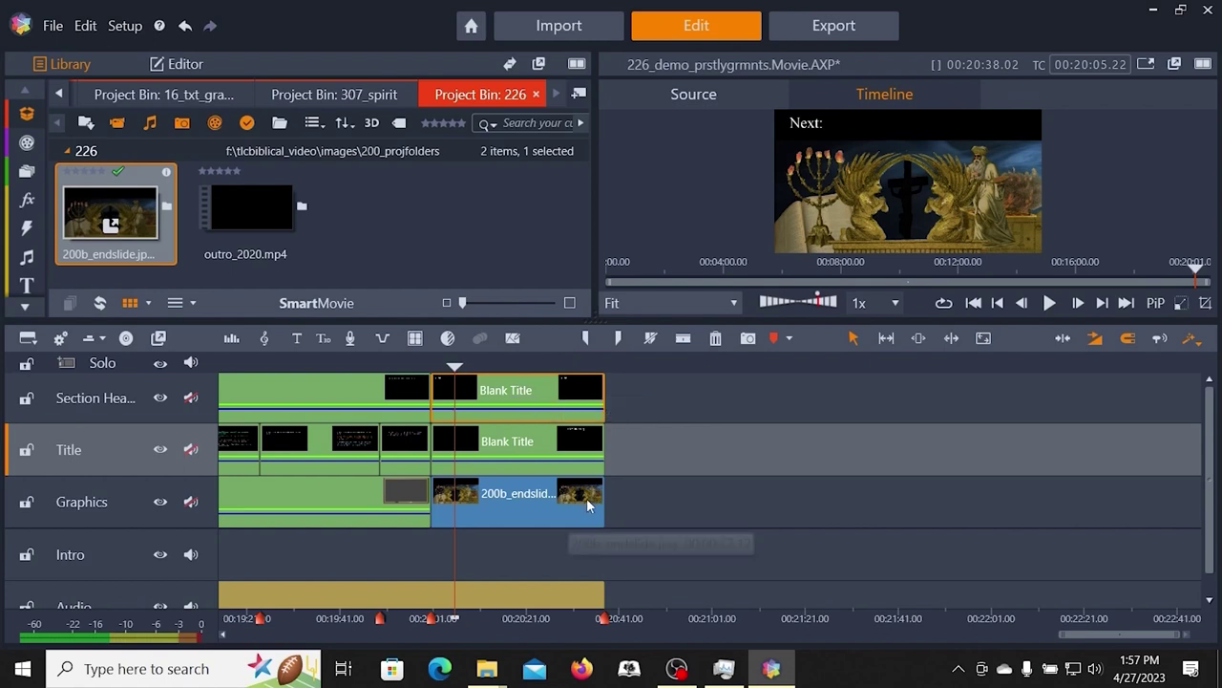
# - Play the closing section in full screen from just before the end slide through the entrance of "The Sabbath Day"
pyautogui.press('Up')
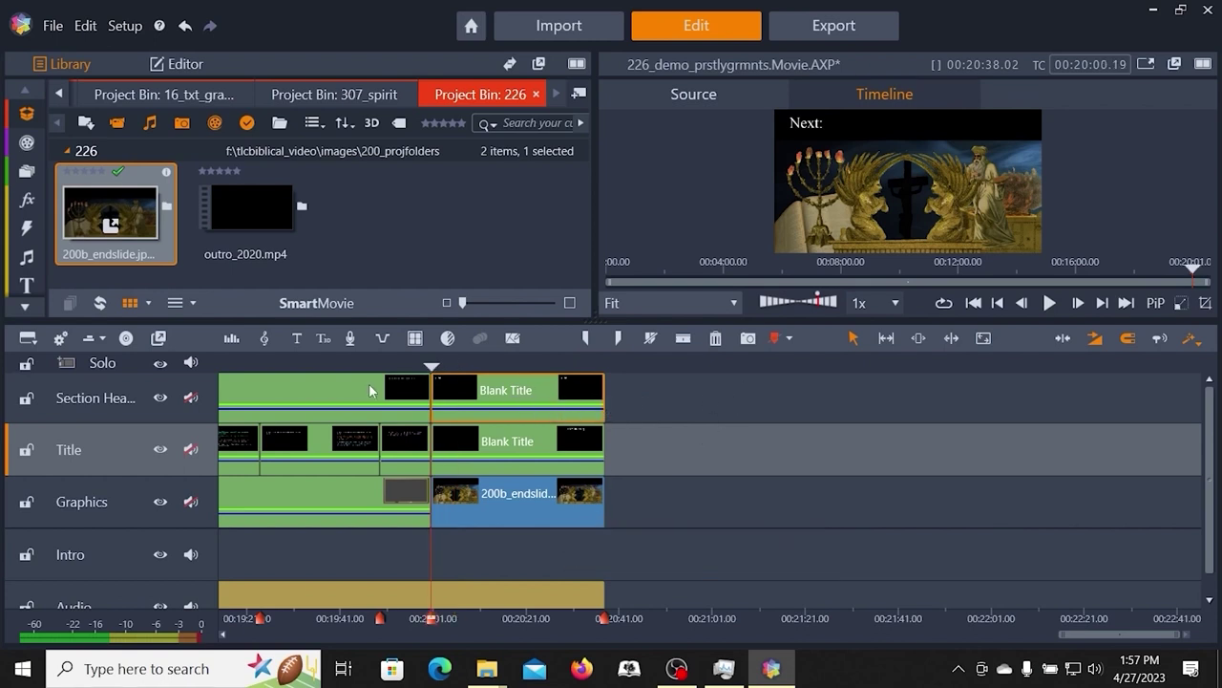
pyautogui.moveTo(431, 366); pyautogui.dragTo(424, 366)
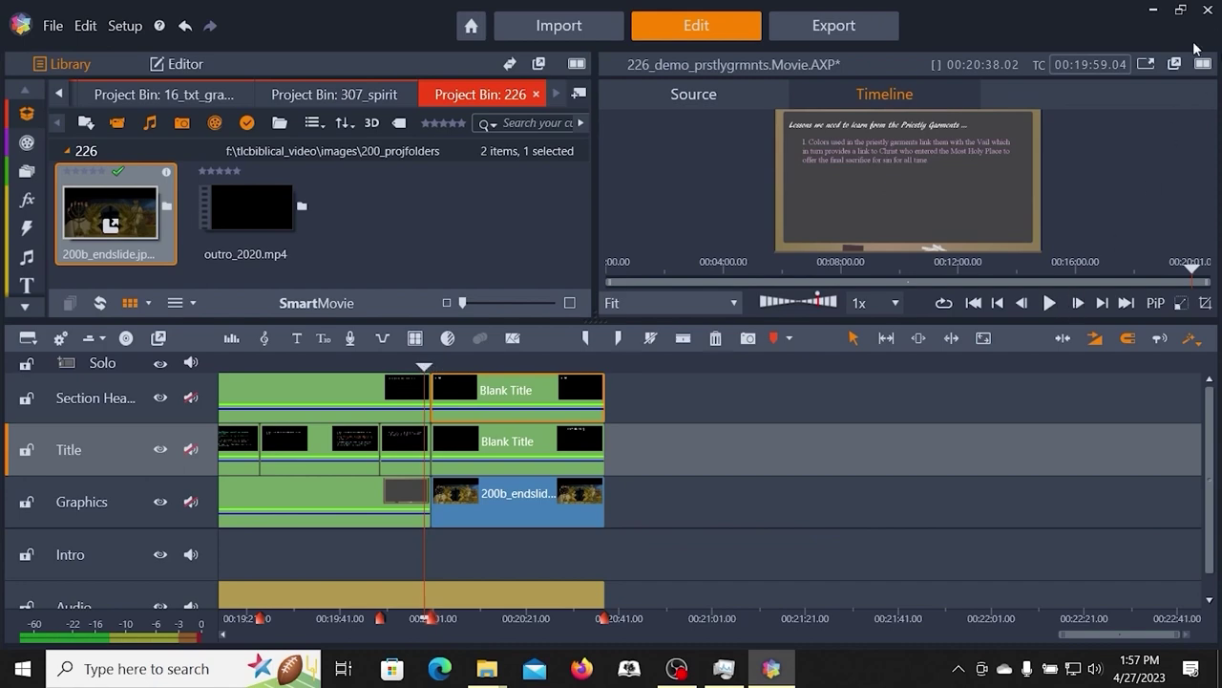
pyautogui.click(1146, 63)
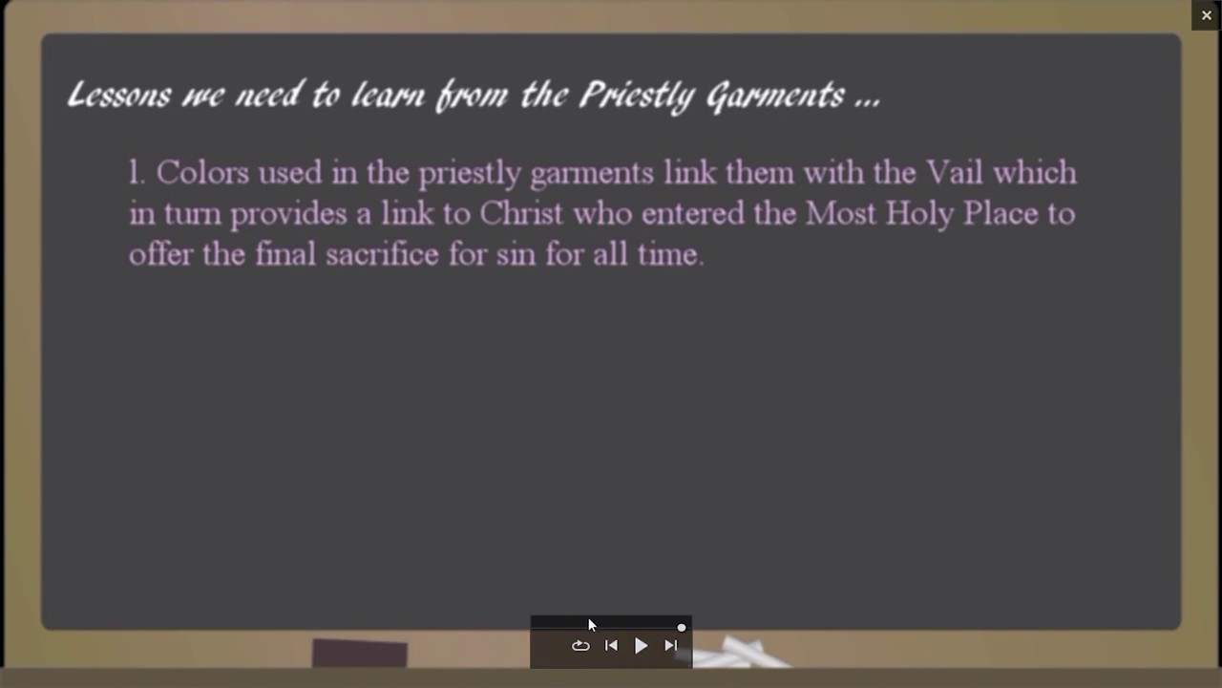
pyautogui.click(642, 649)
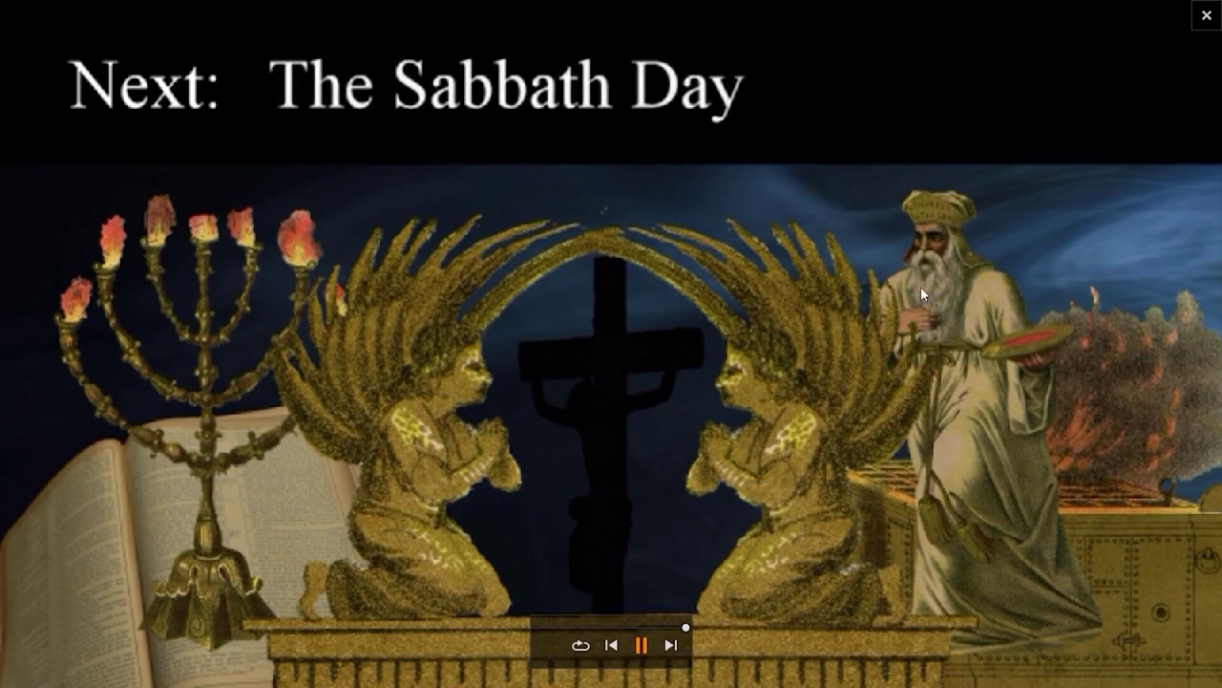
pyautogui.click(641, 646)
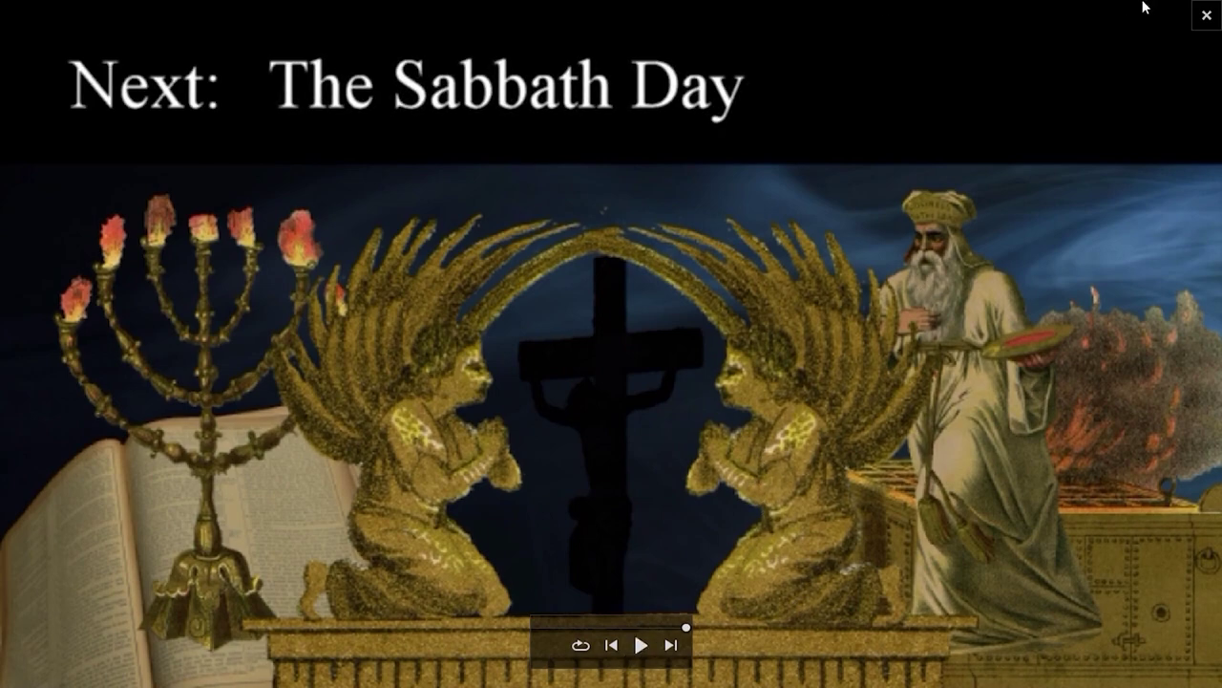
pyautogui.click(1206, 15)
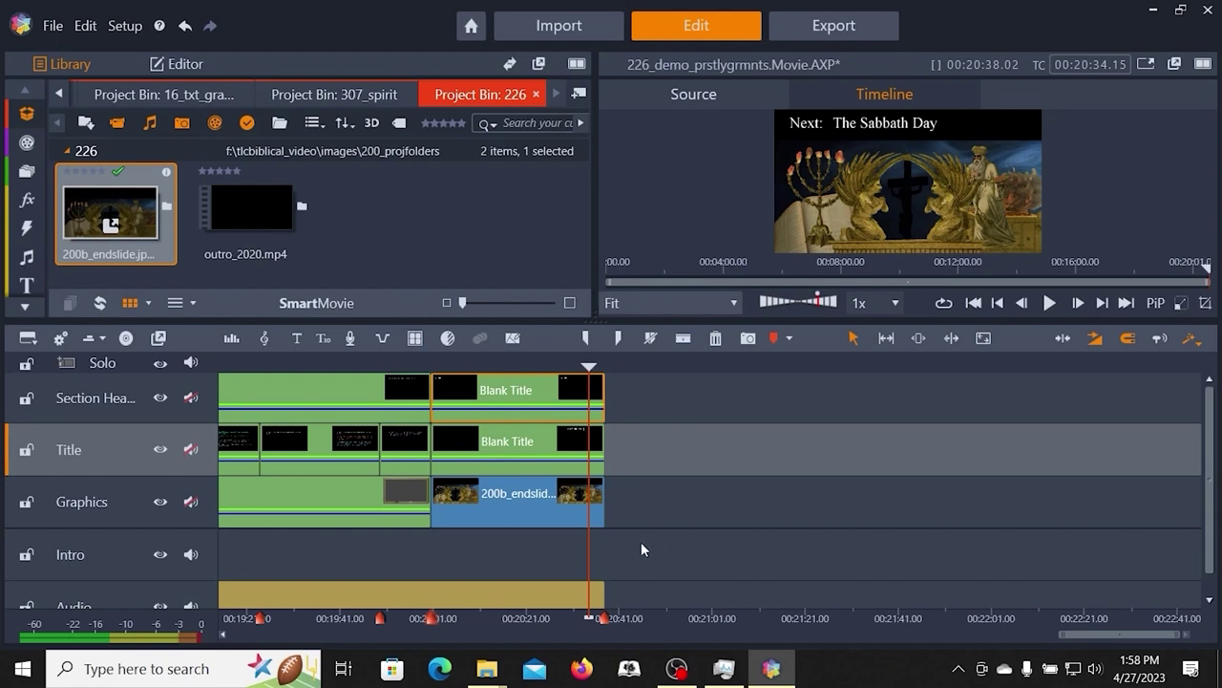
# - Add the outro_2020.mp4 clip to the Intro track directly after the end slide and select it
pyautogui.press('End')
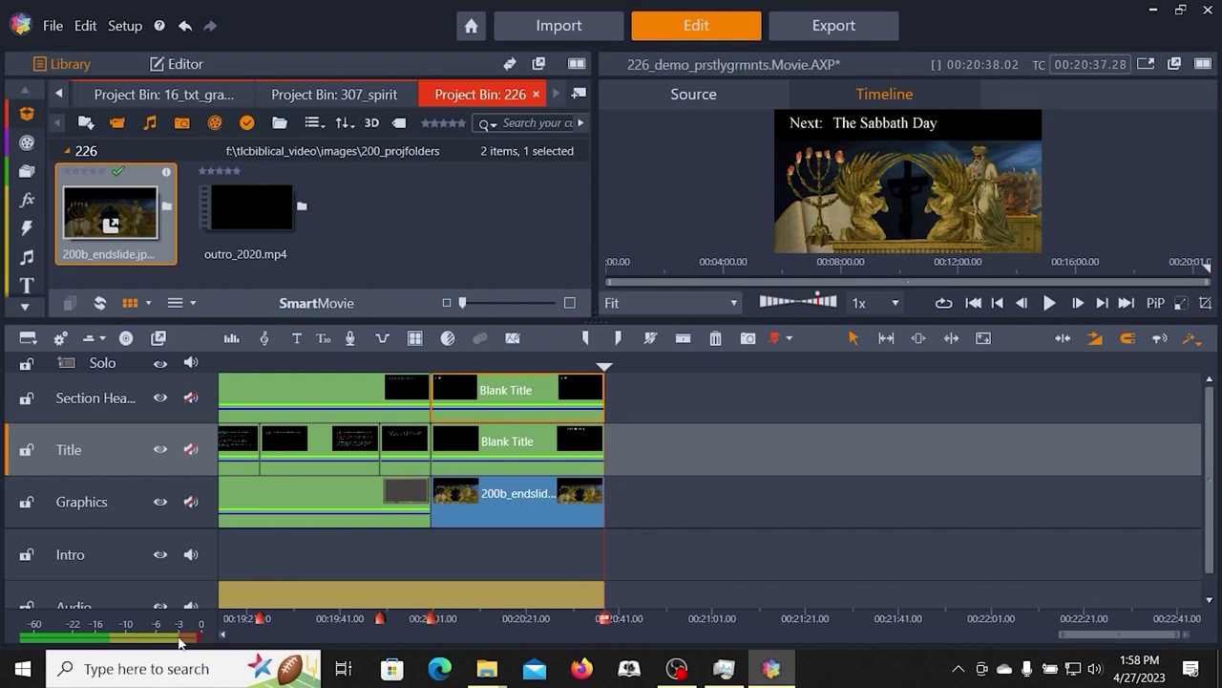
pyautogui.click(98, 556)
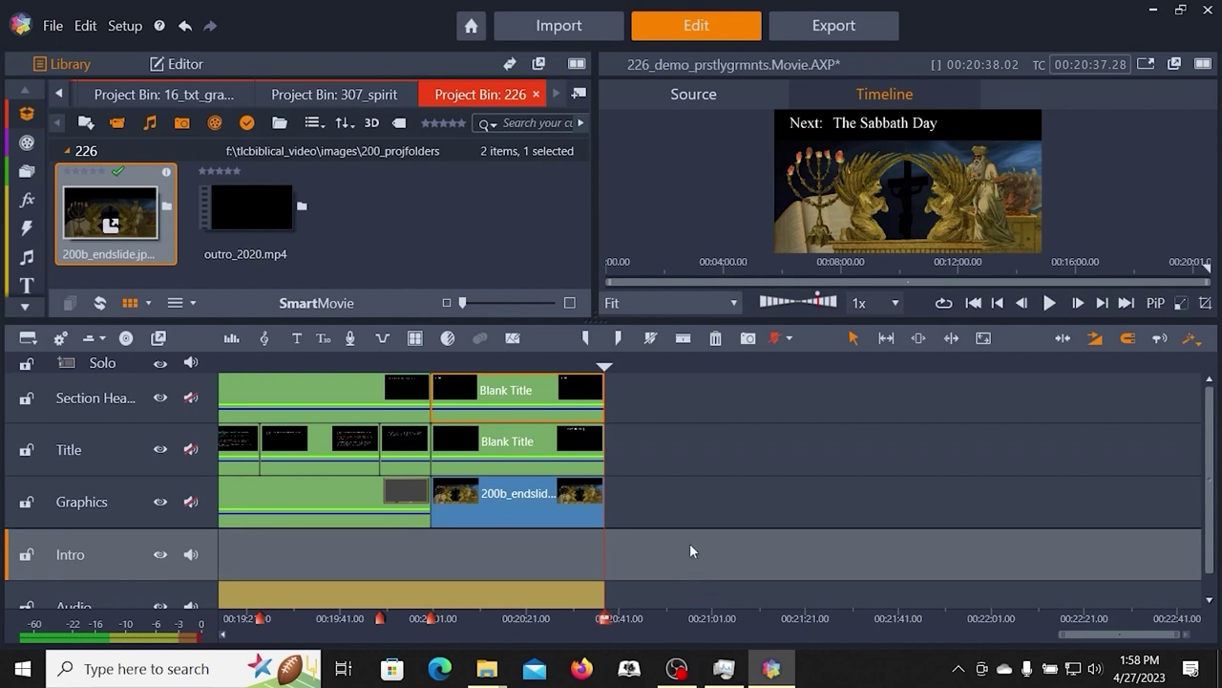
pyautogui.doubleClick(245, 207)
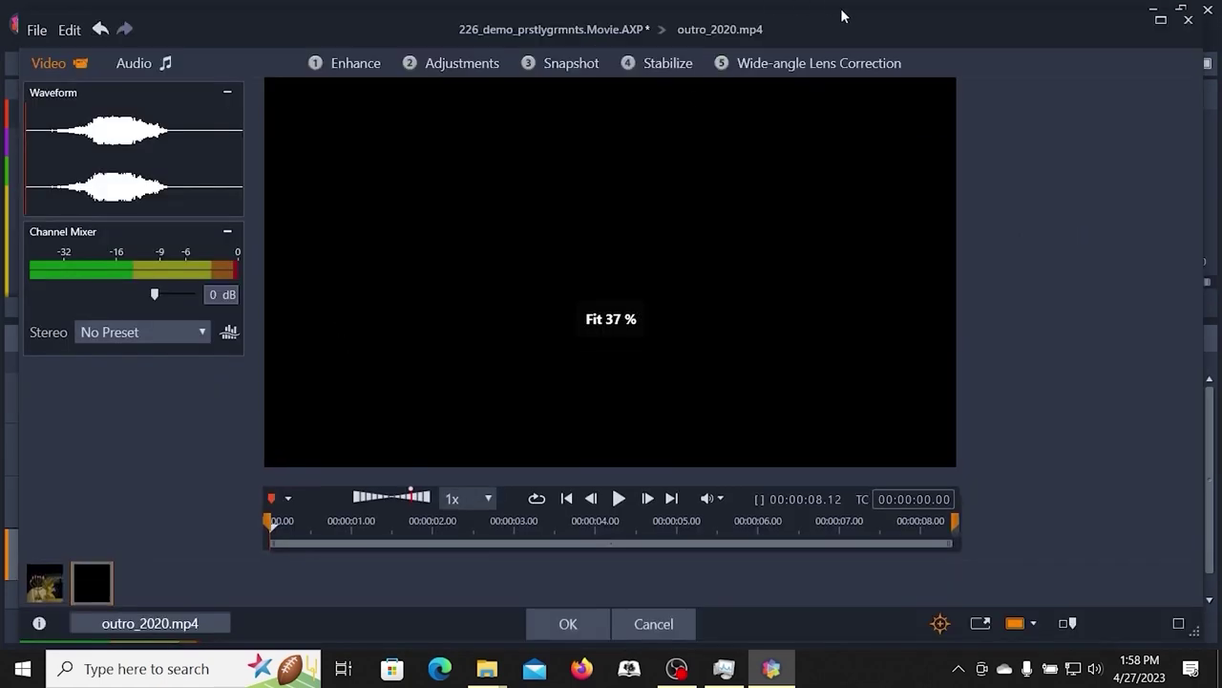
pyautogui.click(1189, 21)
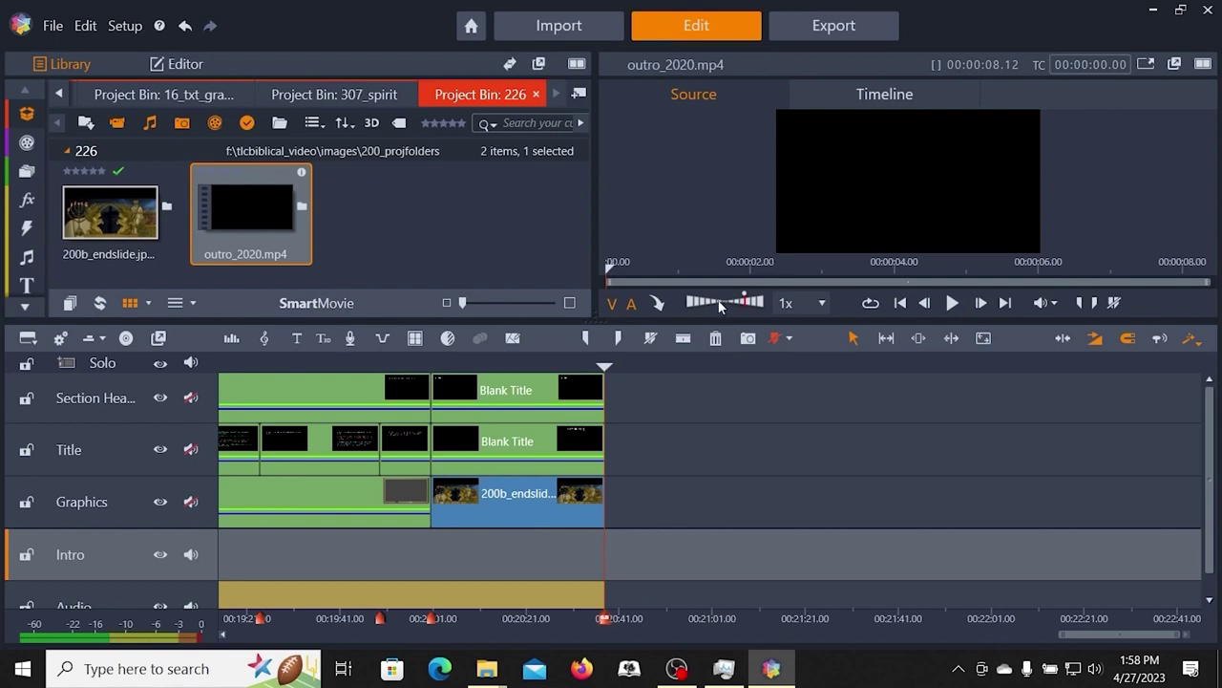
pyautogui.click(658, 304)
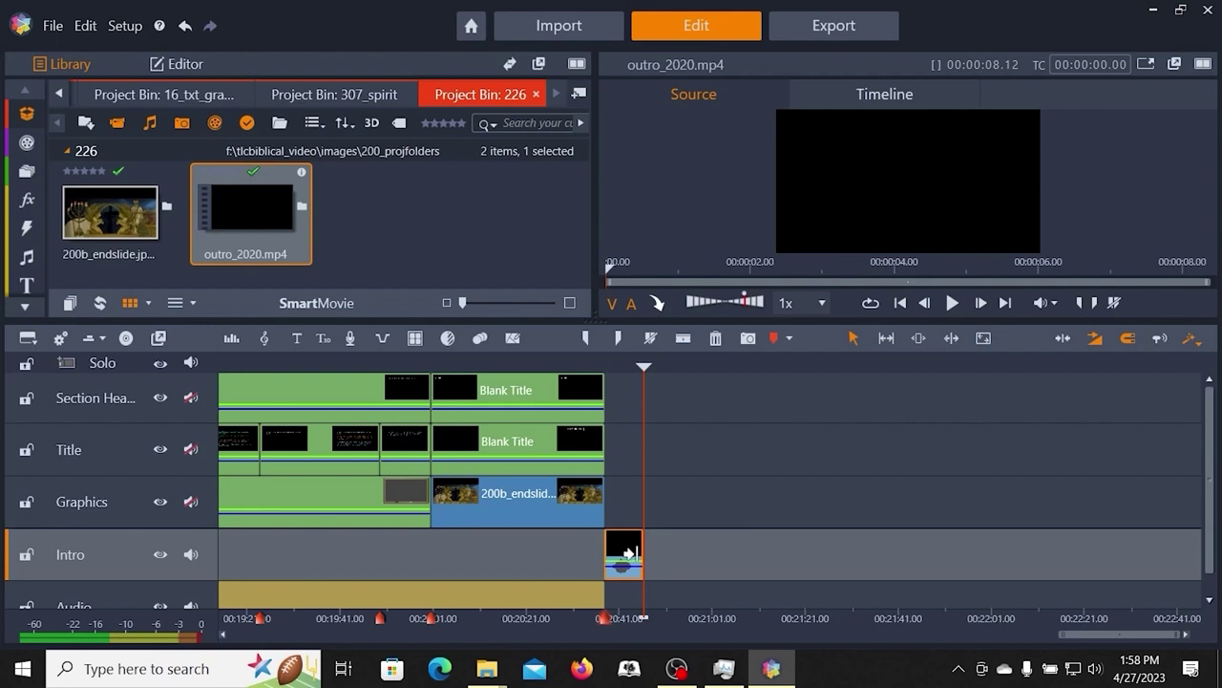
pyautogui.click(630, 552)
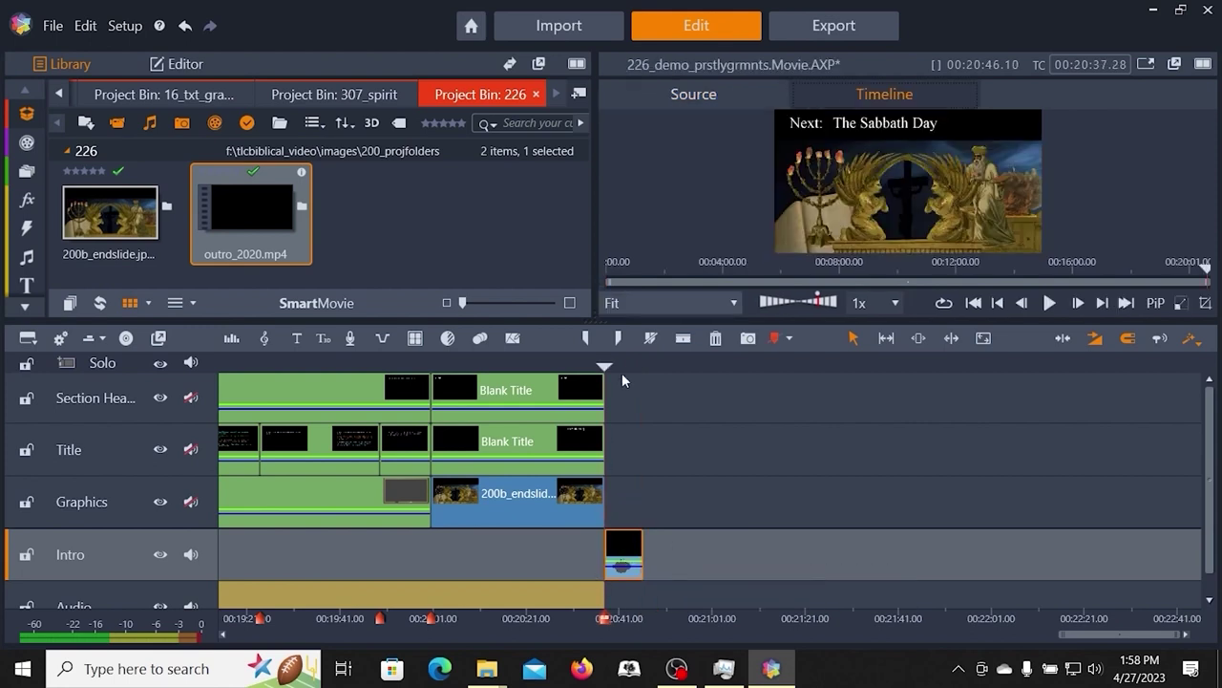
# - Play the transition from the end slide into the outro clip in full screen
pyautogui.click(586, 367)
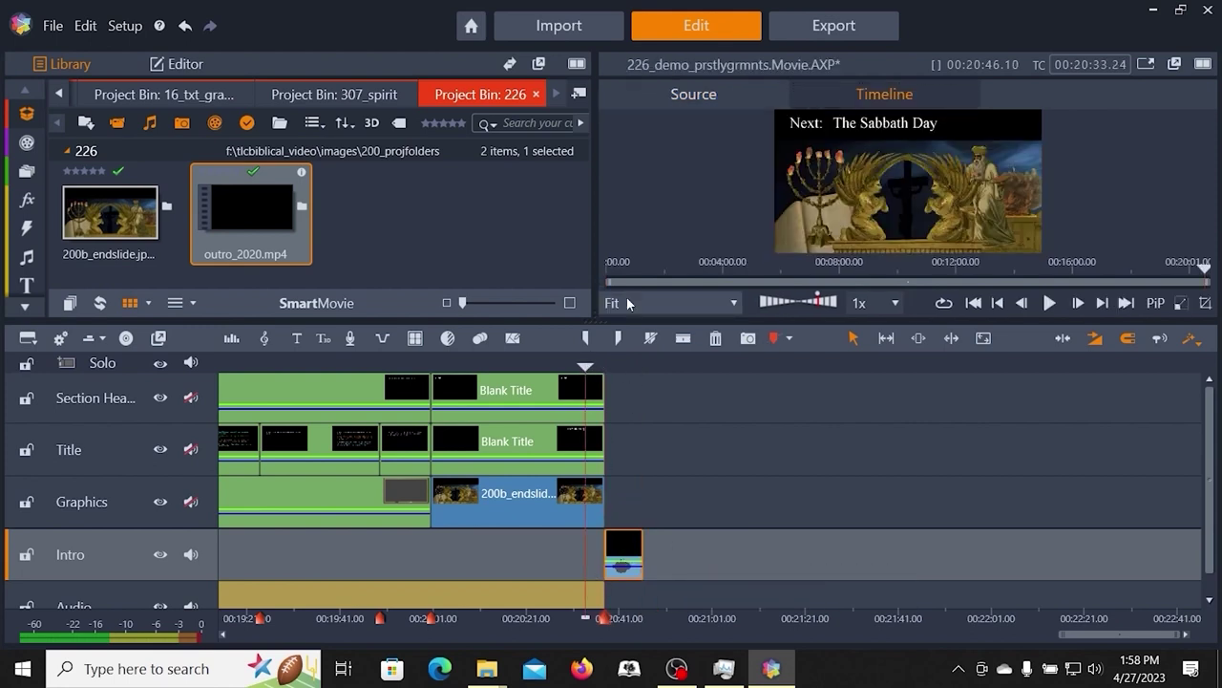
pyautogui.click(1146, 64)
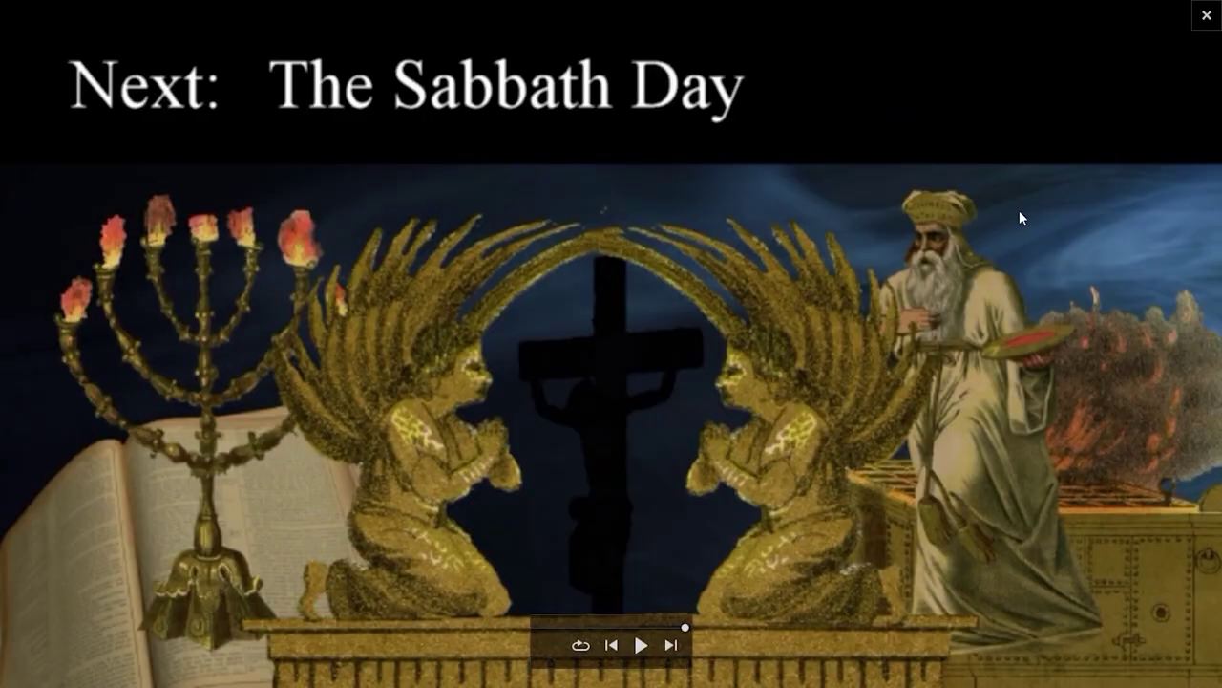
pyautogui.click(642, 648)
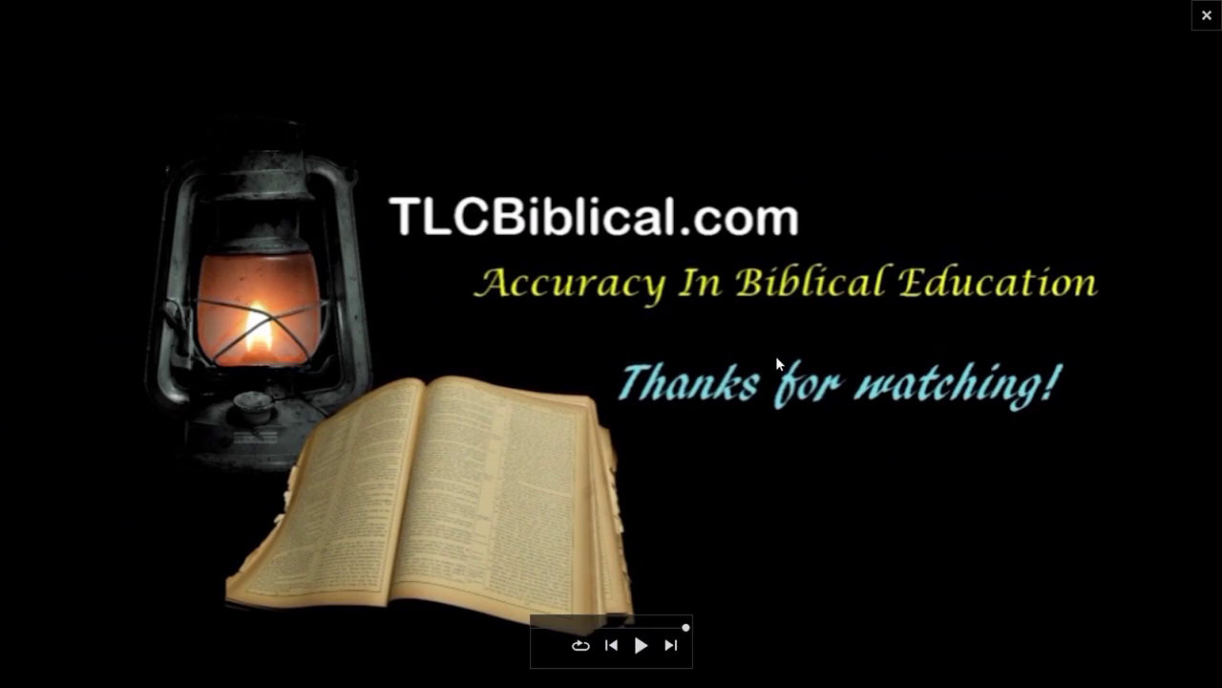
pyautogui.click(1206, 17)
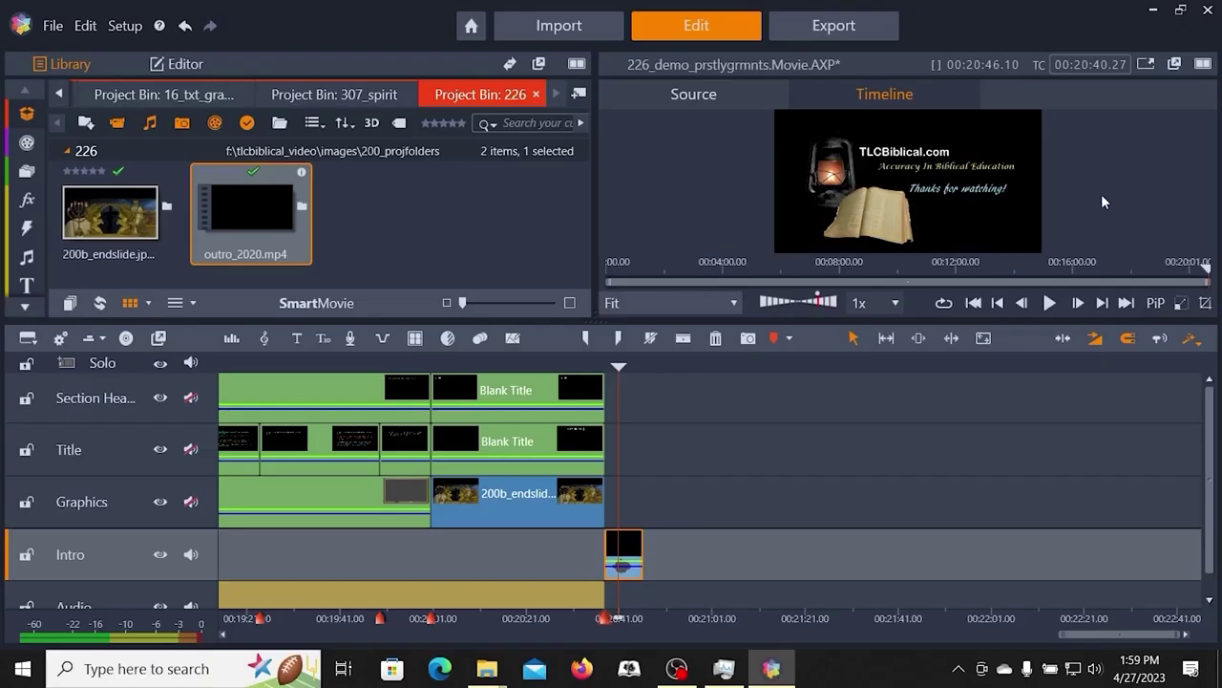
# - Reopen "The Sabbath Day" title for editing, shift its text slightly farther right from "Next:", and accept the title
pyautogui.click(516, 368)
pyautogui.rightClick(539, 437)
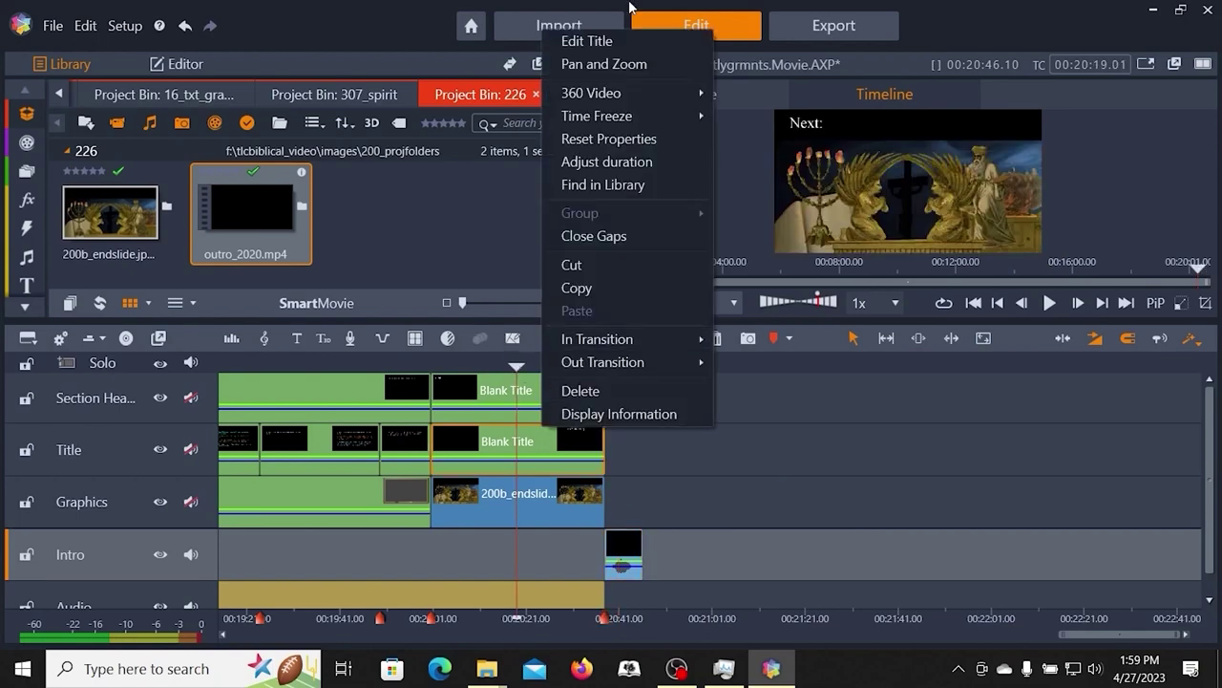
pyautogui.click(606, 42)
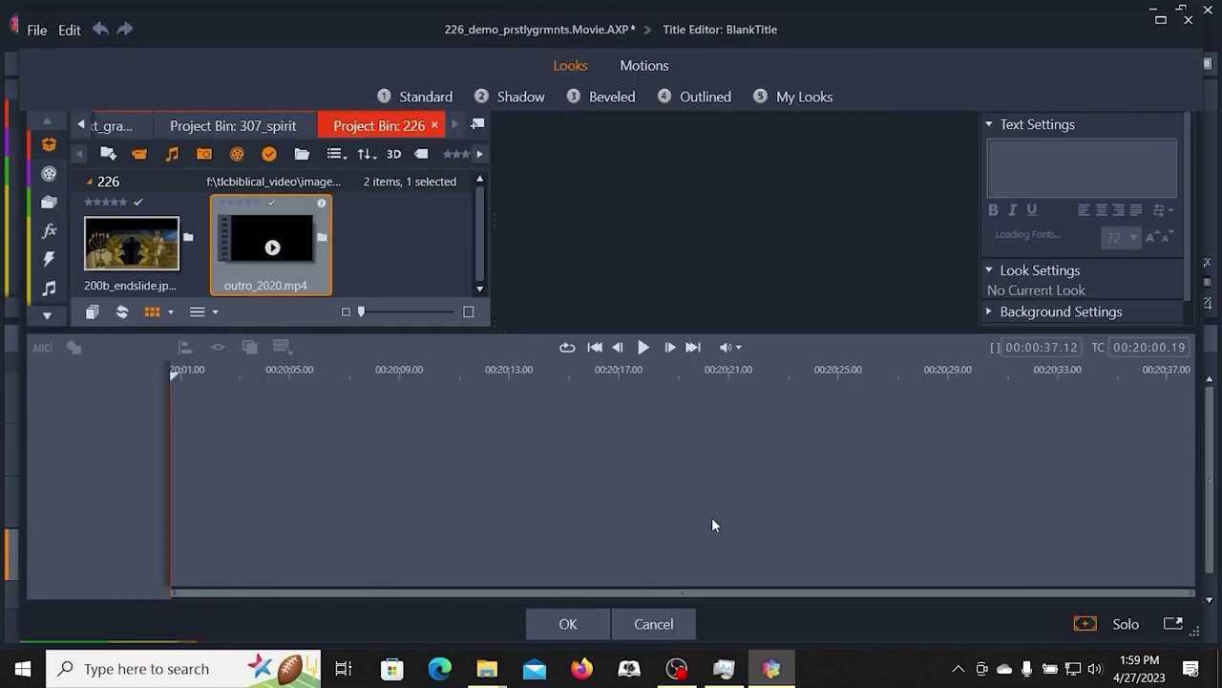
pyautogui.click(1056, 374)
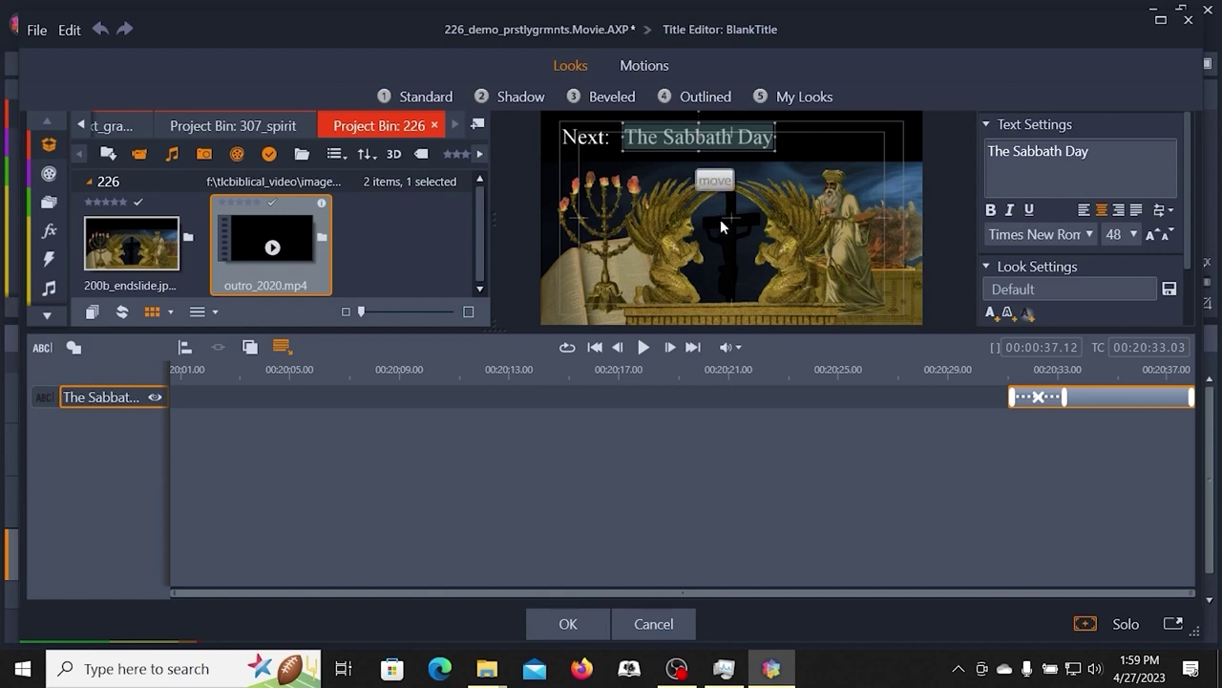
pyautogui.moveTo(677, 151); pyautogui.dragTo(712, 150)
pyautogui.click(798, 473)
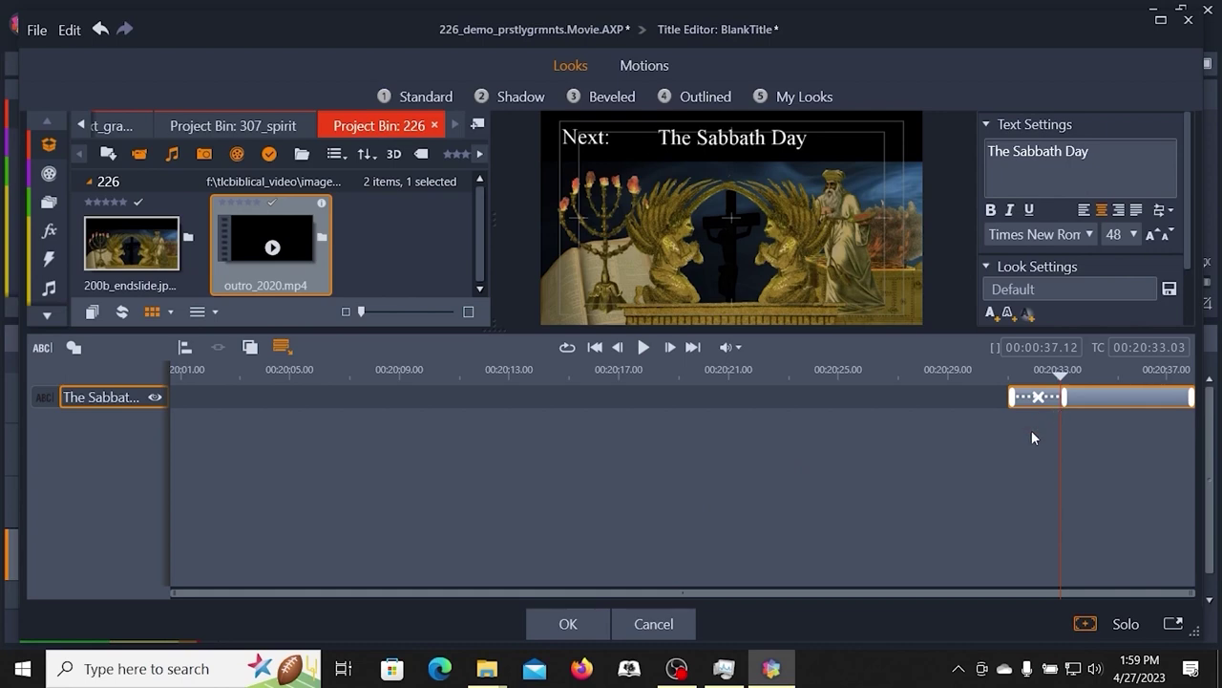
pyautogui.click(568, 624)
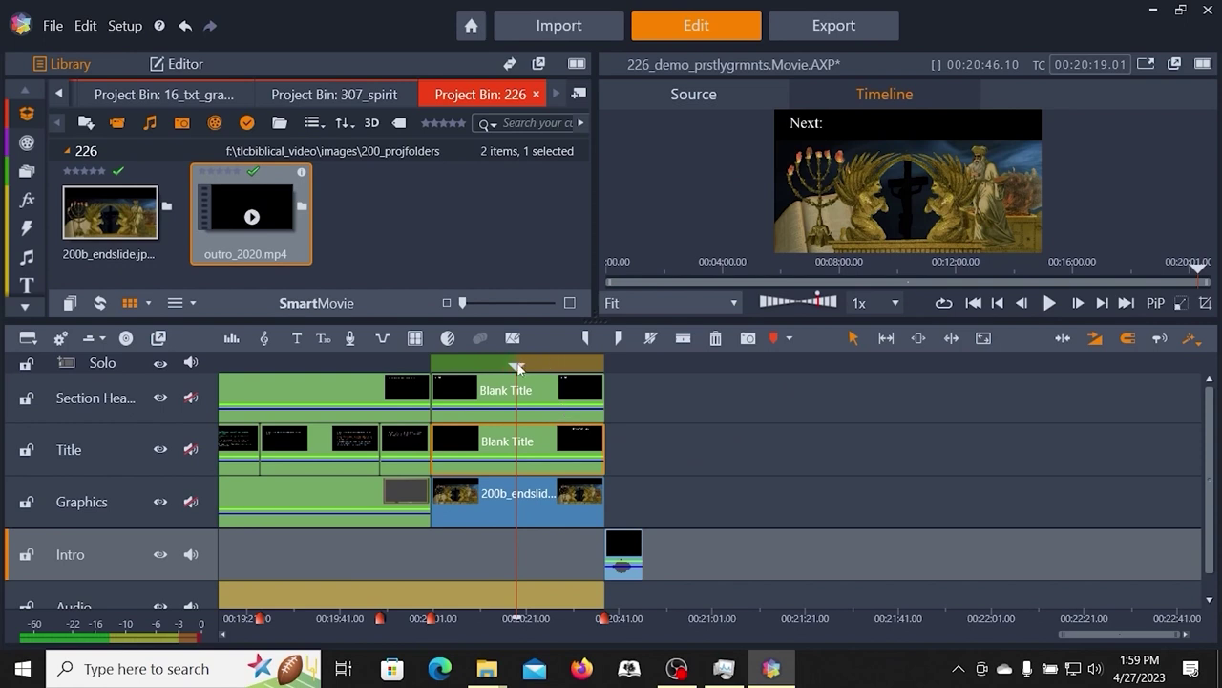
# - Play the entrance of the repositioned "The Sabbath Day" title in full screen, stopping once the outro clip begins
pyautogui.moveTo(516, 366); pyautogui.dragTo(574, 366)
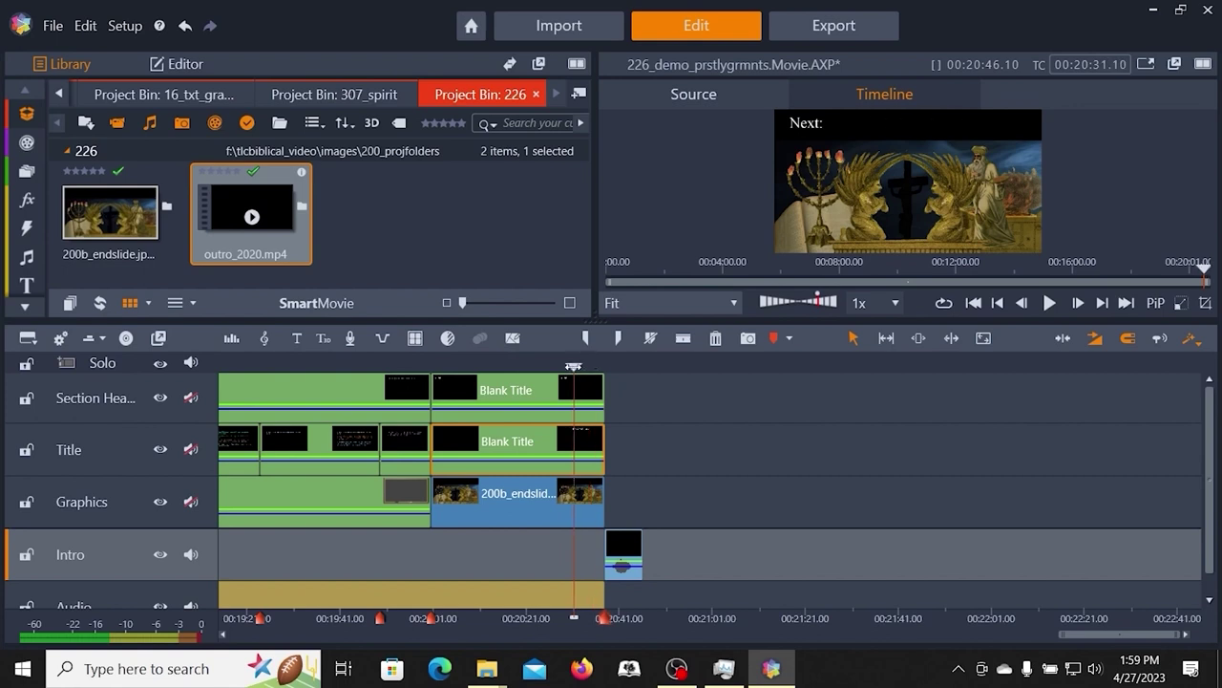
pyautogui.click(1146, 63)
pyautogui.moveTo(955, 576)
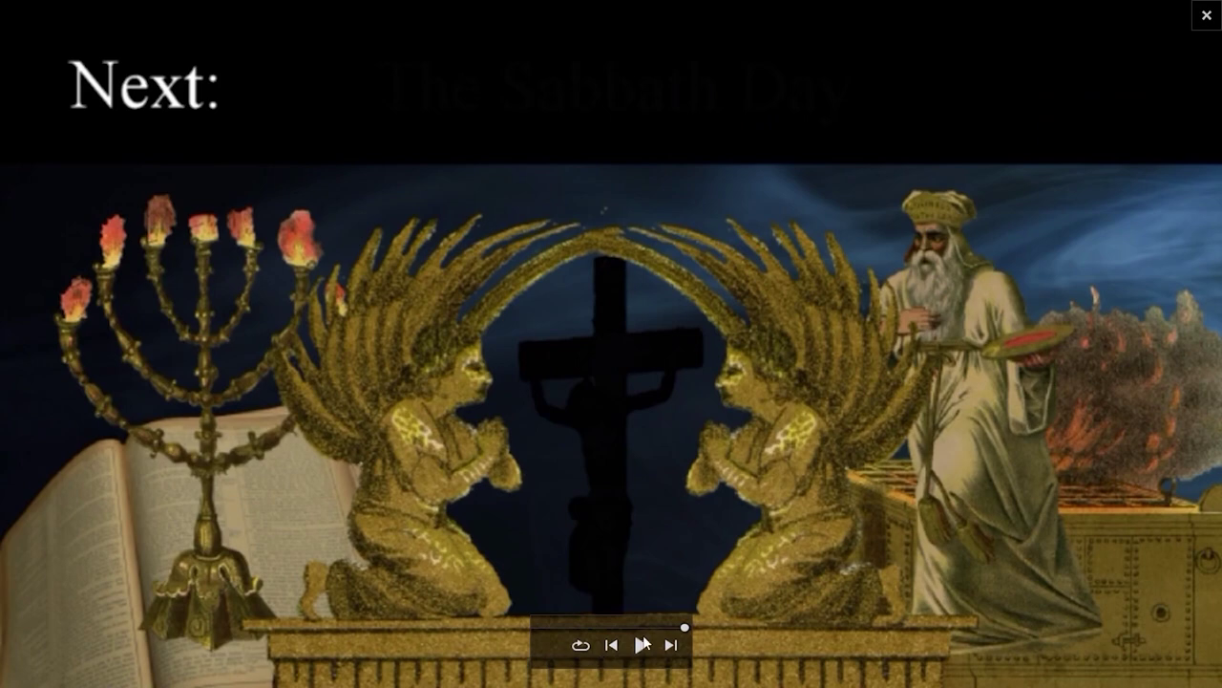
pyautogui.click(641, 646)
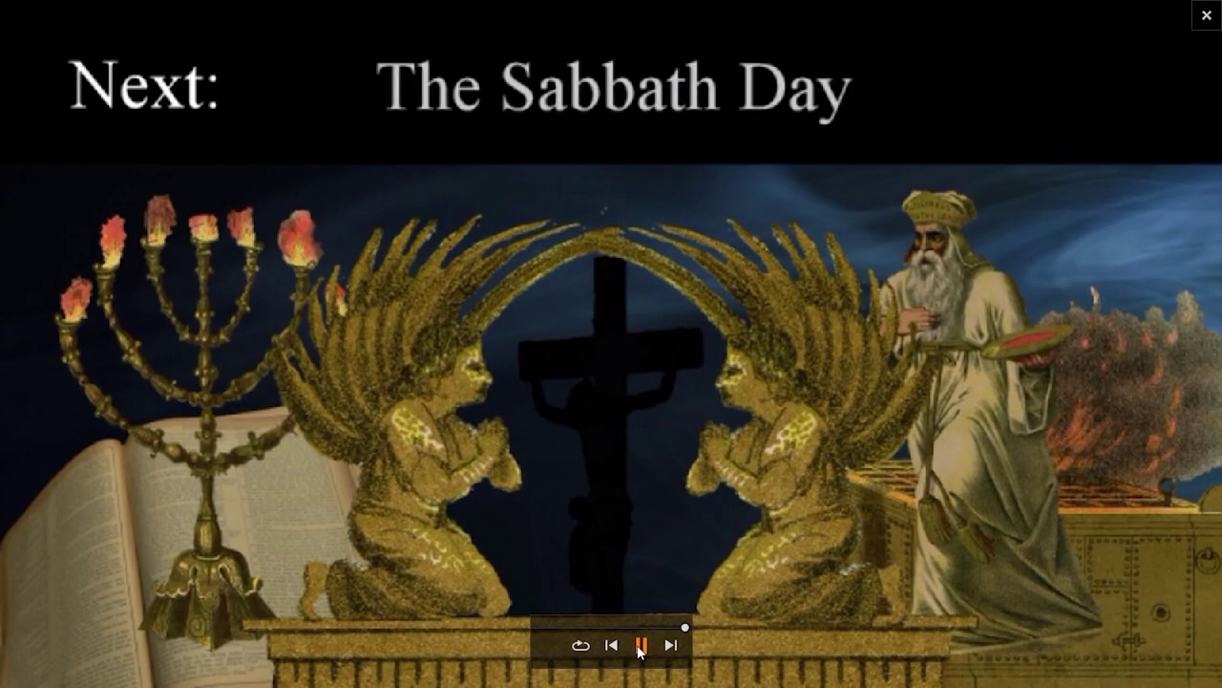
pyautogui.click(1207, 16)
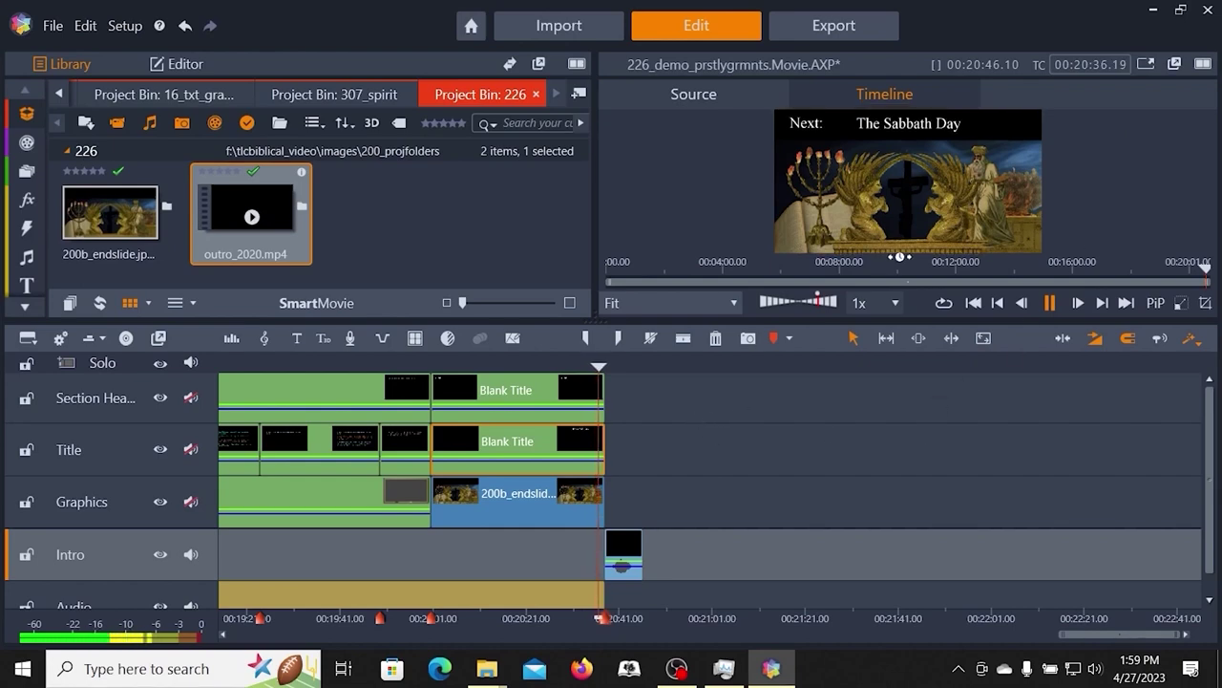
pyautogui.click(1048, 303)
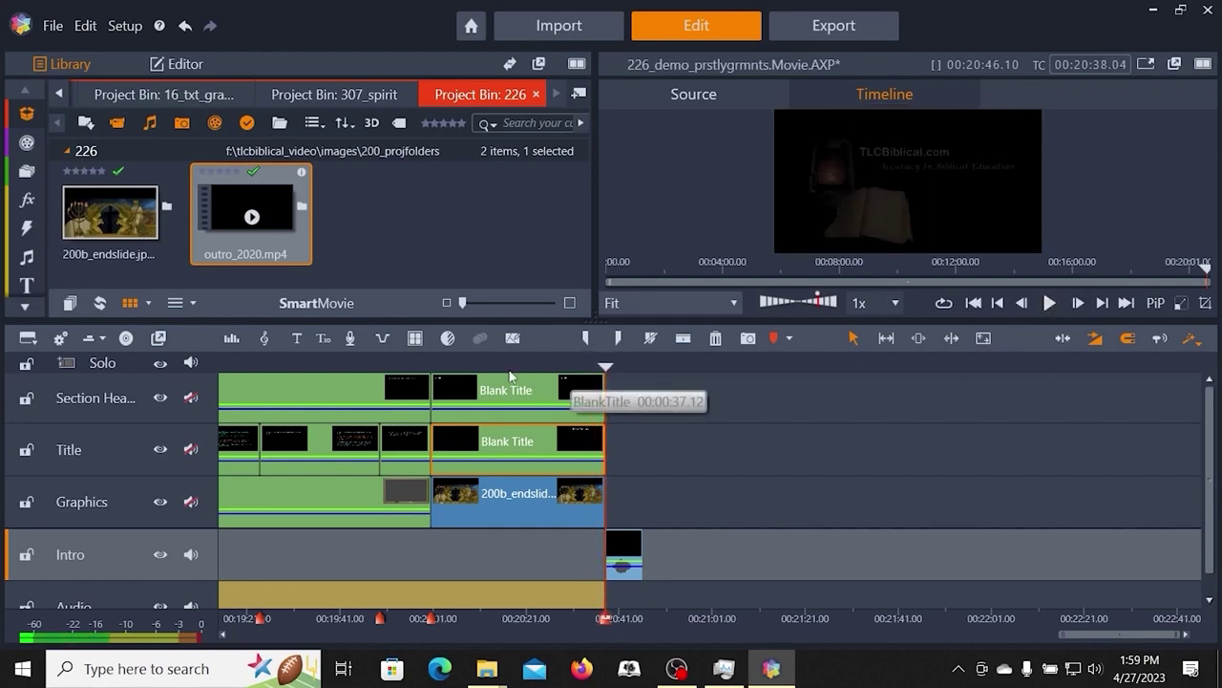
pyautogui.click(521, 365)
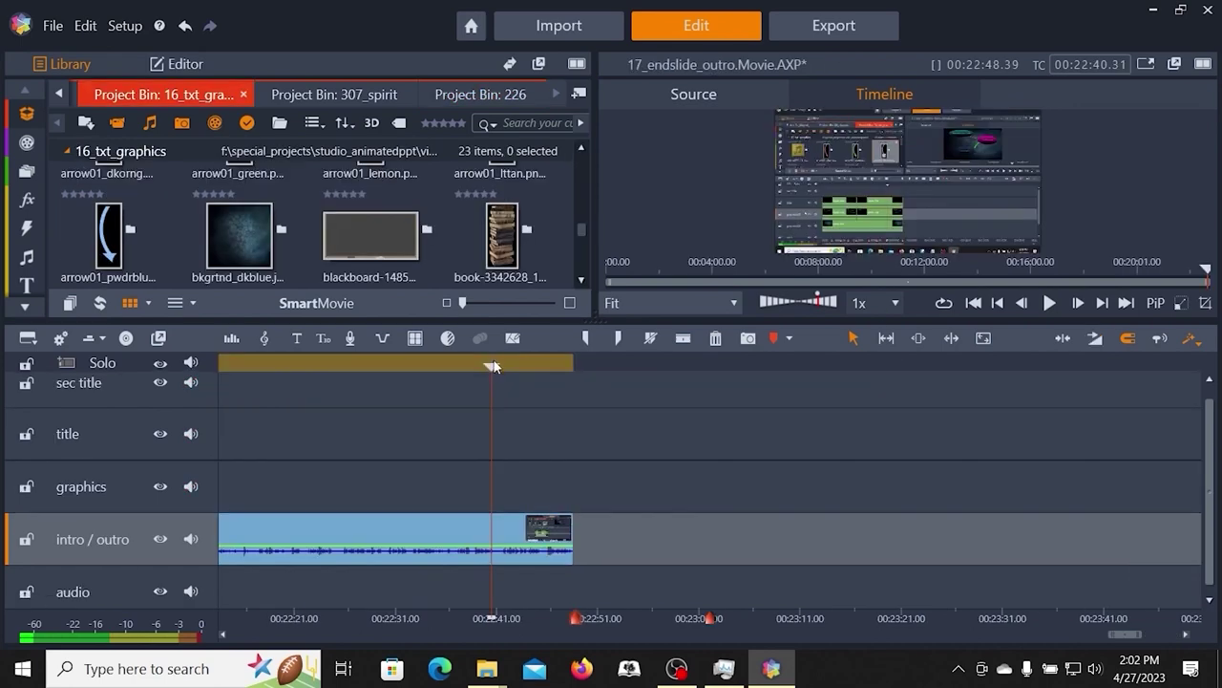
# - Add the 17_endslide_outro.wav narration to the audio track directly after the end of the intro / outro clip
pyautogui.moveTo(489, 366); pyautogui.dragTo(557, 366)
pyautogui.moveTo(632, 373); pyautogui.dragTo(530, 369)
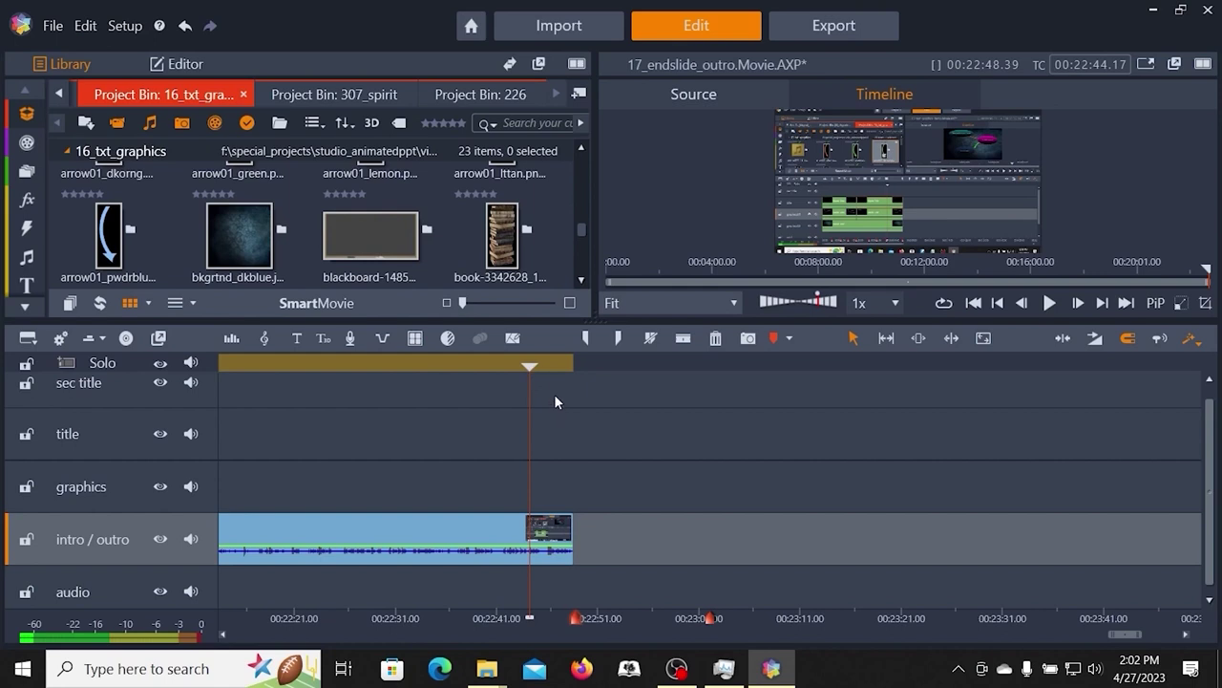
pyautogui.moveTo(582, 229); pyautogui.dragTo(589, 170)
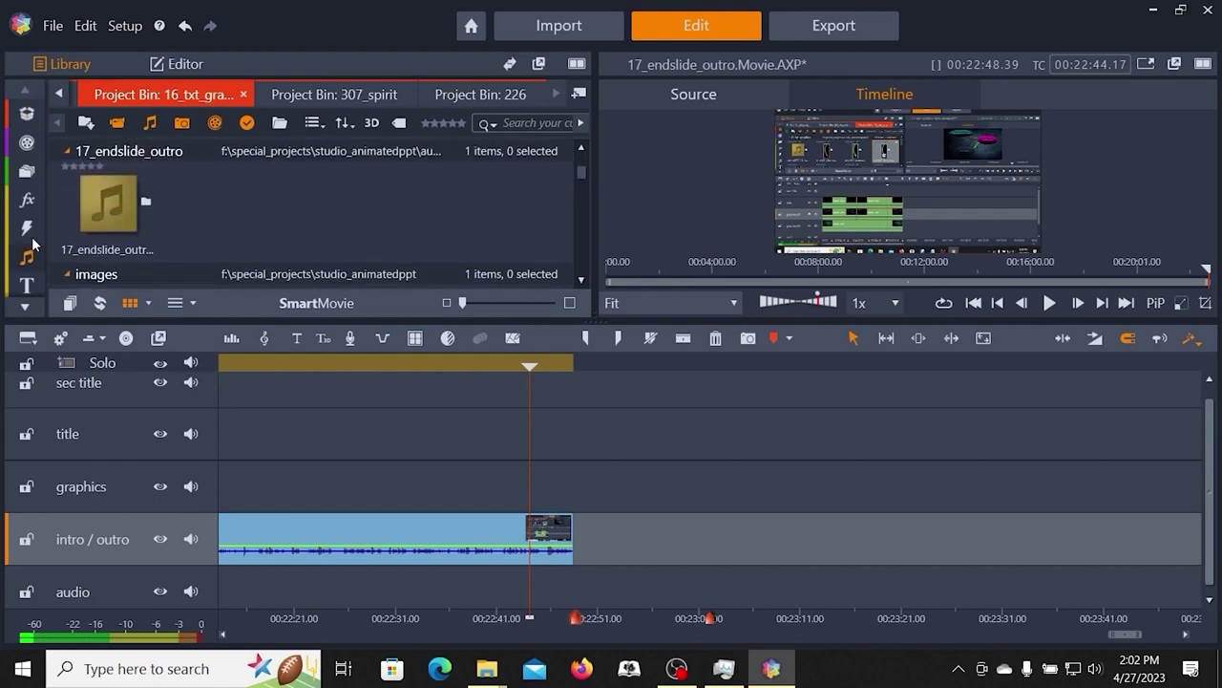
pyautogui.click(133, 202)
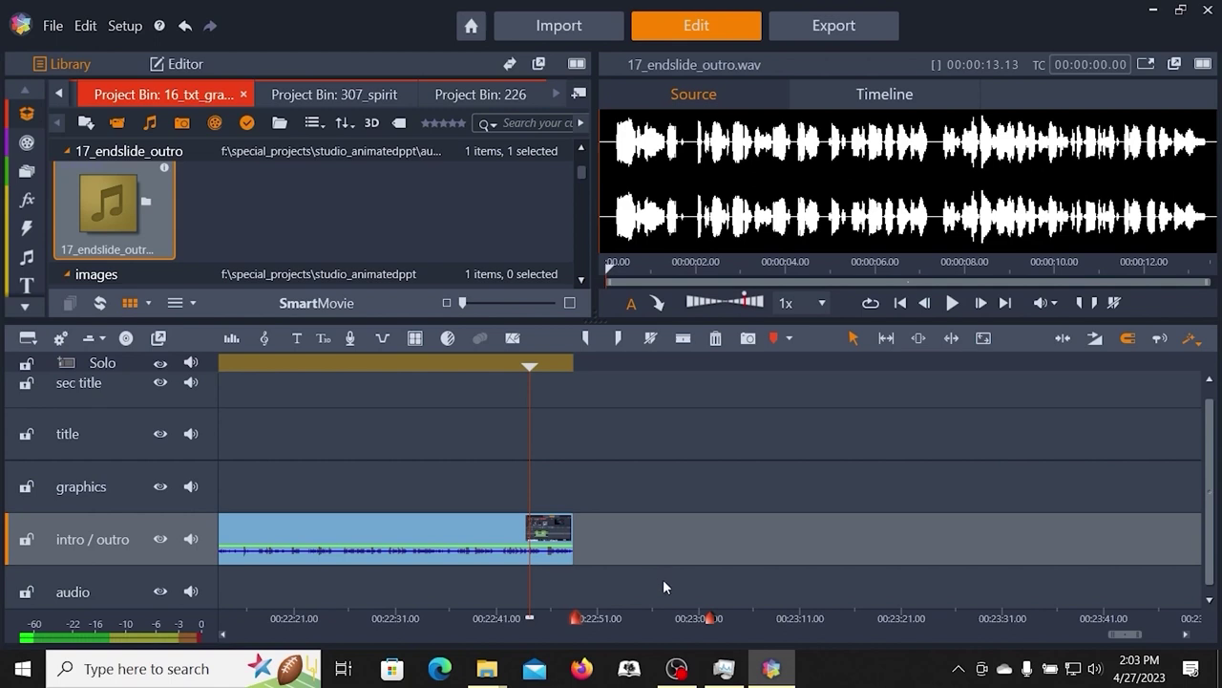
pyautogui.press('End')
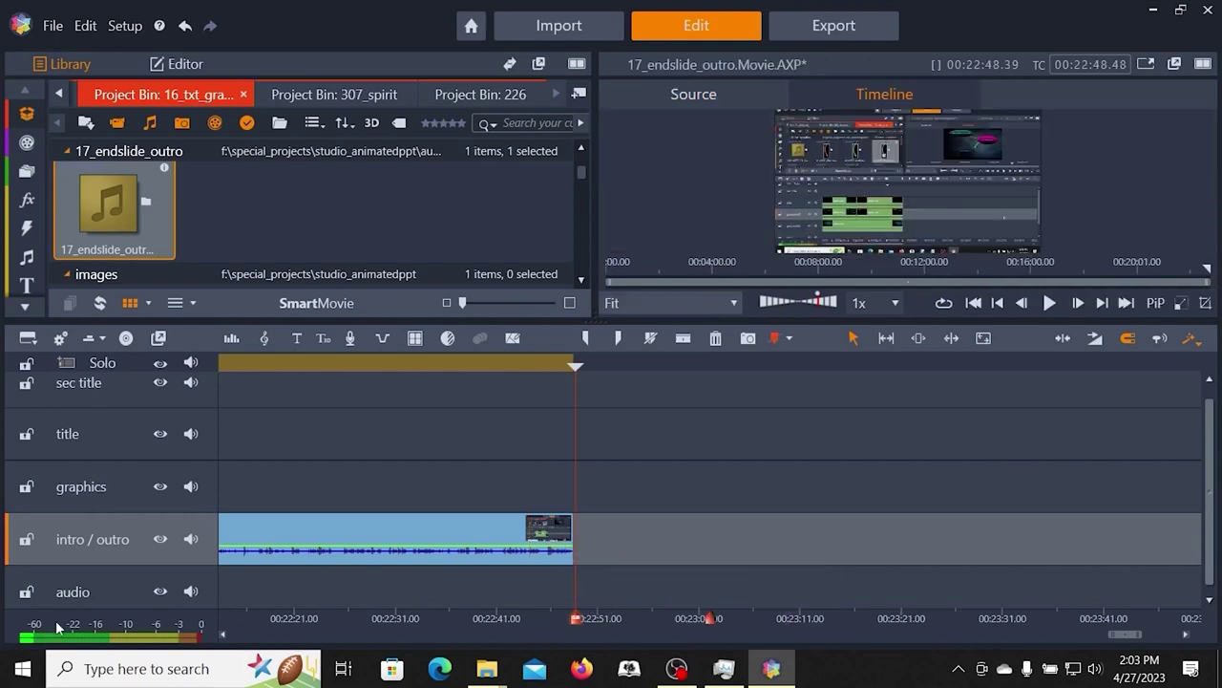
pyautogui.click(115, 583)
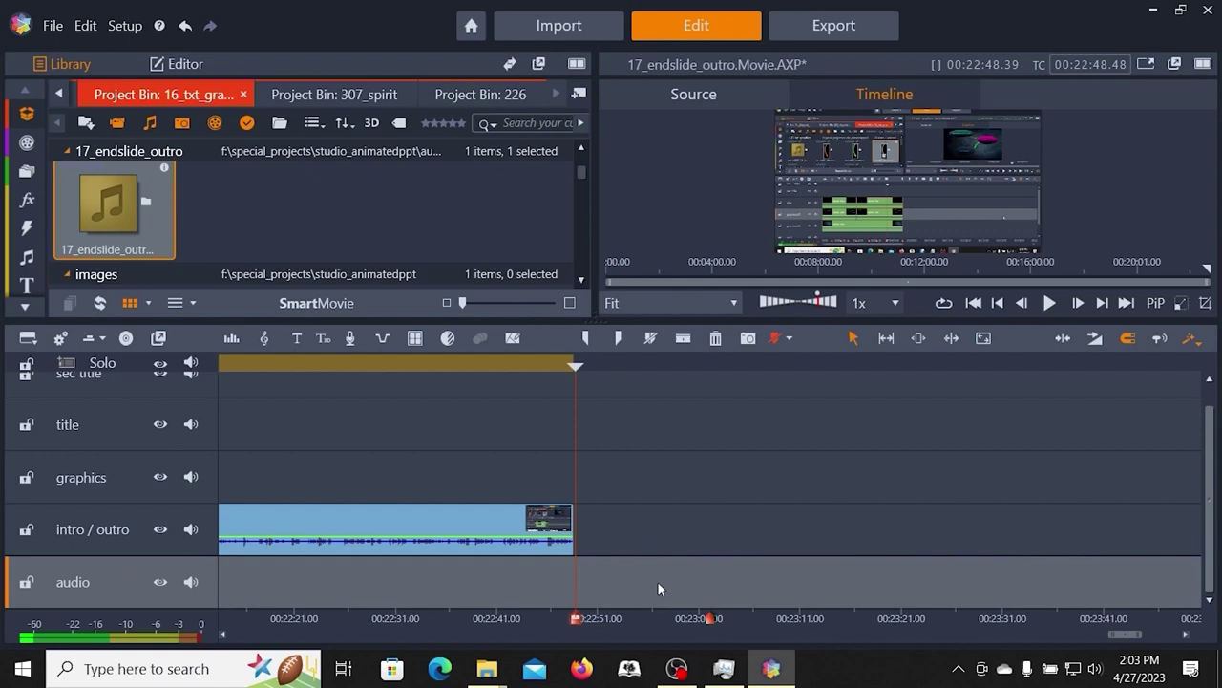
pyautogui.moveTo(82, 175)
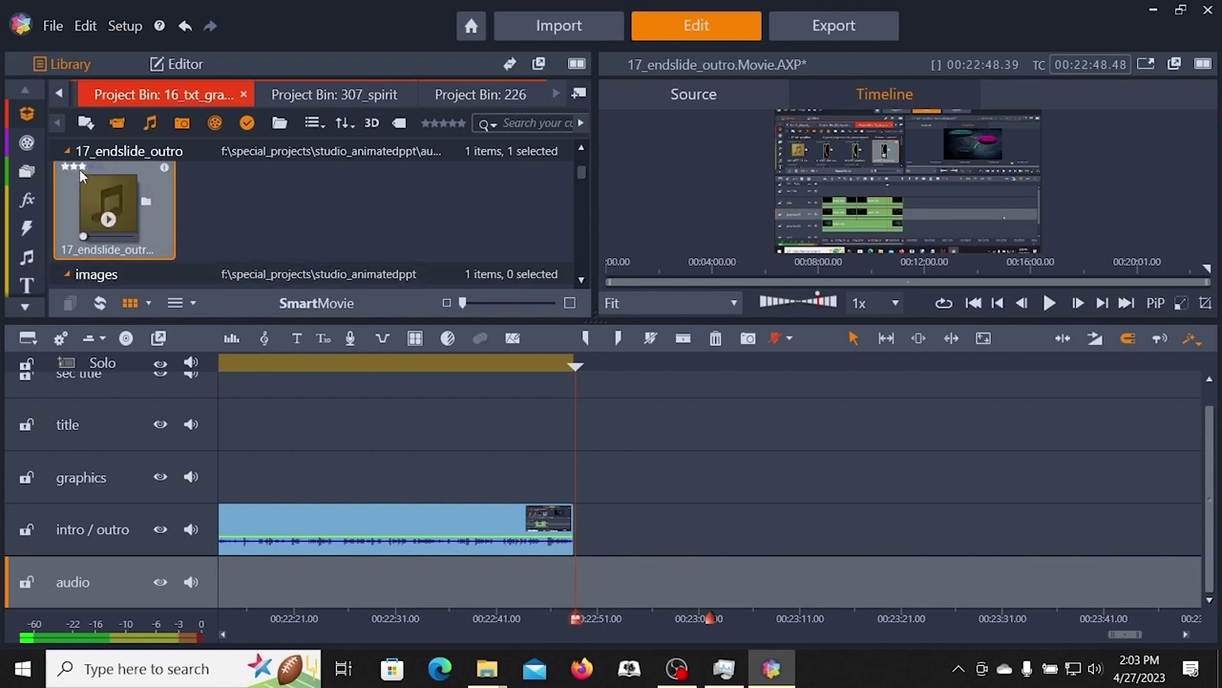
pyautogui.click(93, 202)
pyautogui.click(657, 303)
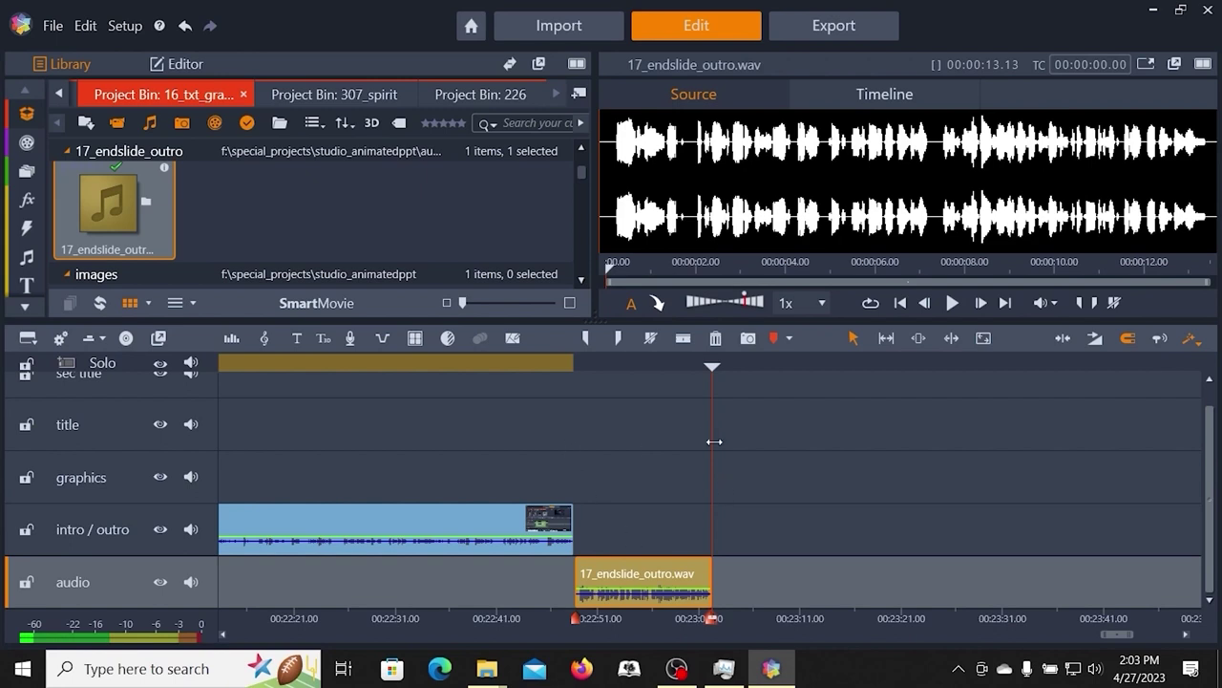
# - Play the opening seconds of the end-slide narration
pyautogui.click(627, 533)
pyautogui.click(1047, 306)
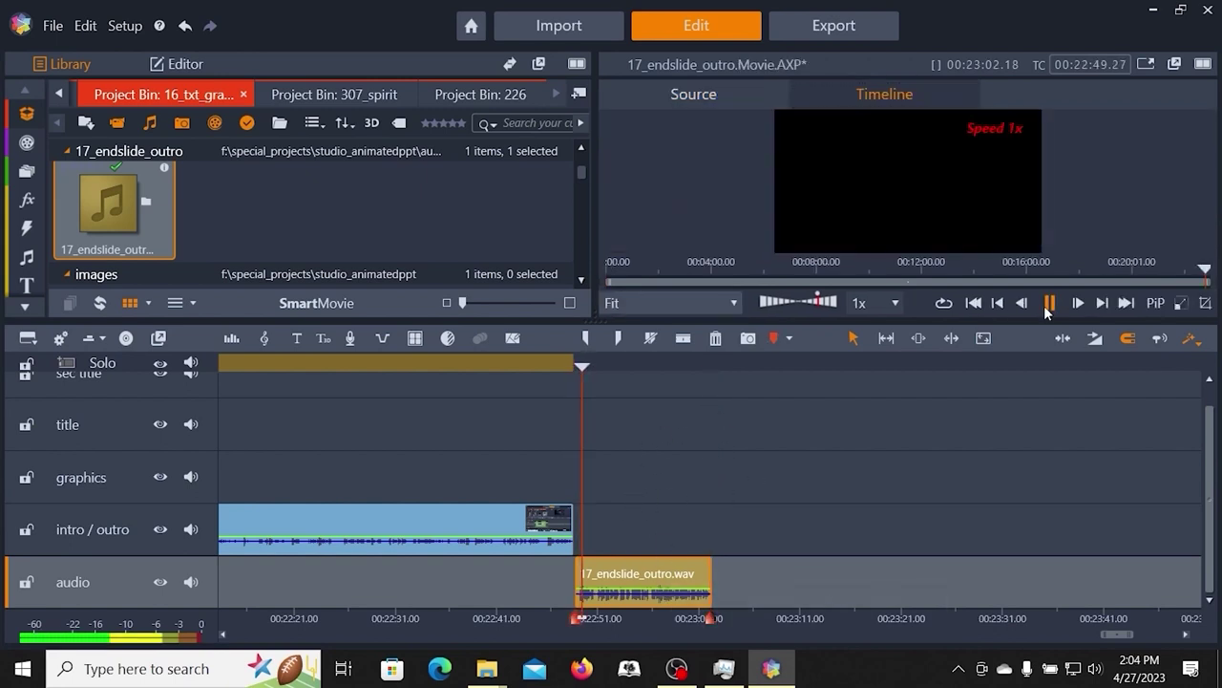
pyautogui.click(1047, 303)
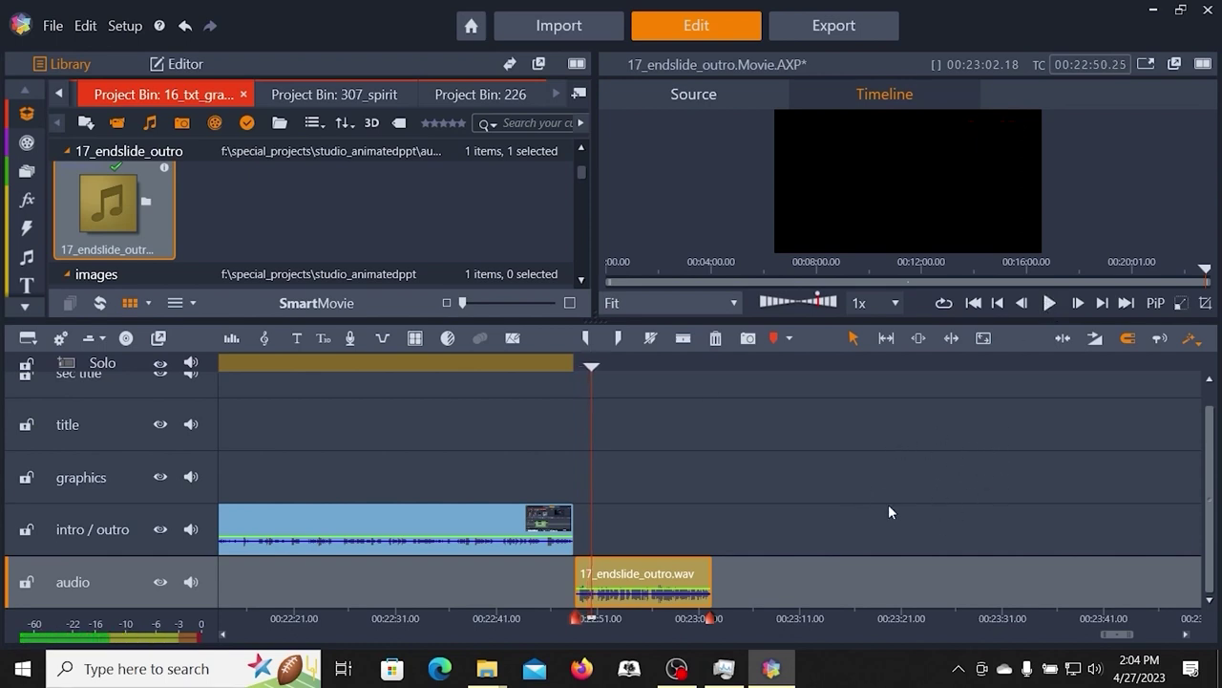
# - Add animatedppt_endslide_next.png to the graphics track at the narration's start and extend it to the narration's end
pyautogui.press('pageup')
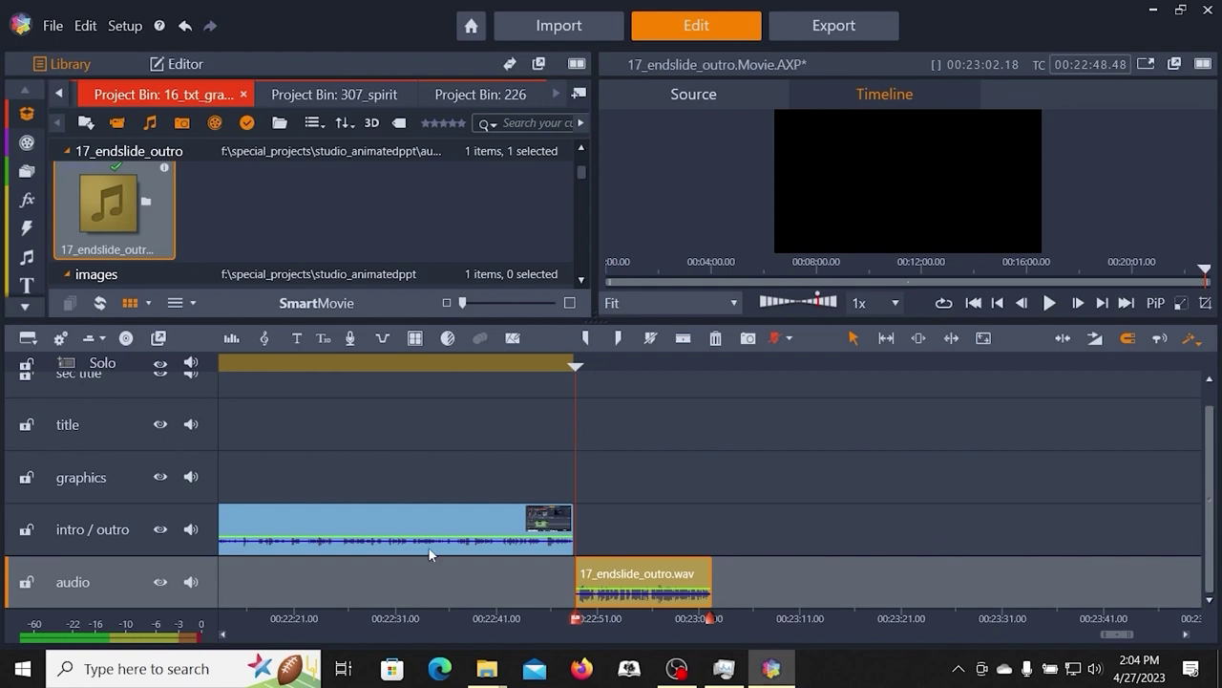
pyautogui.click(80, 477)
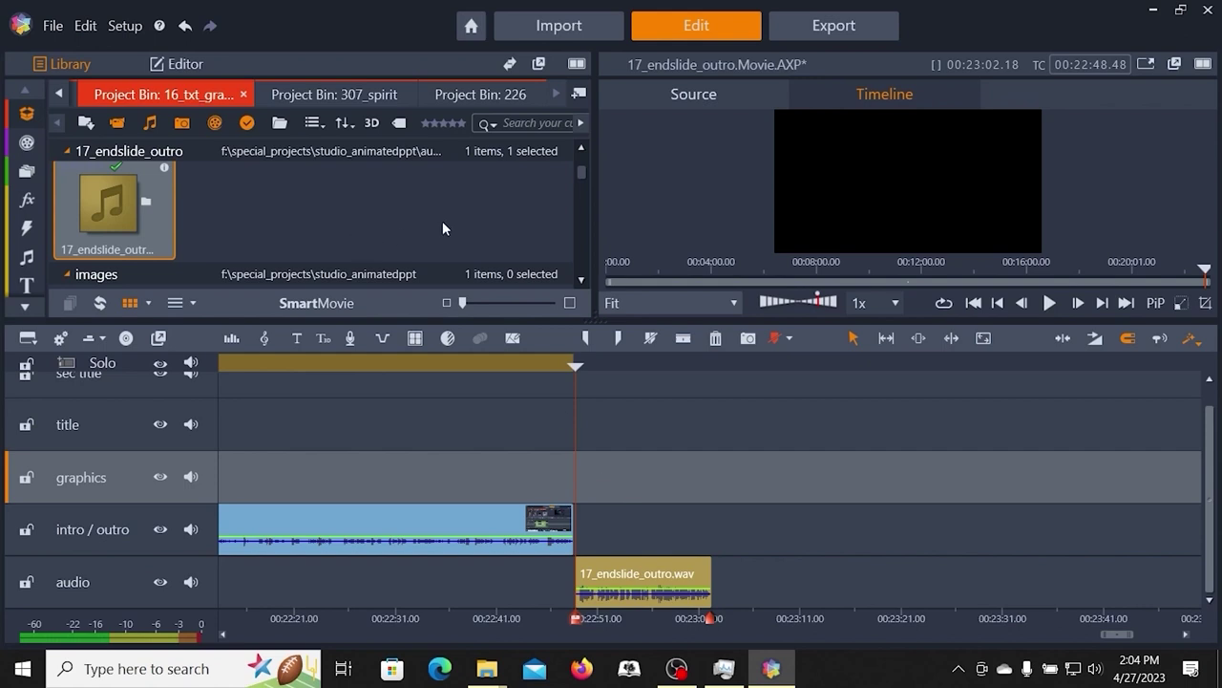
pyautogui.moveTo(583, 177); pyautogui.dragTo(577, 185)
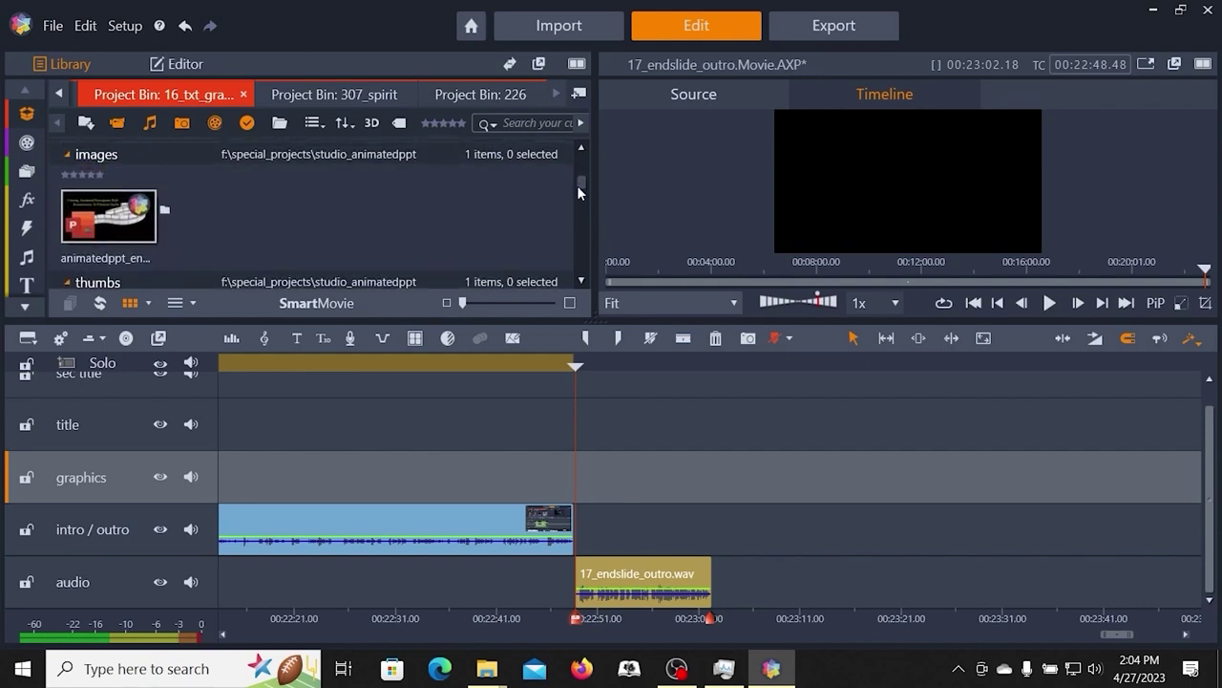
pyautogui.click(27, 112)
pyautogui.click(140, 222)
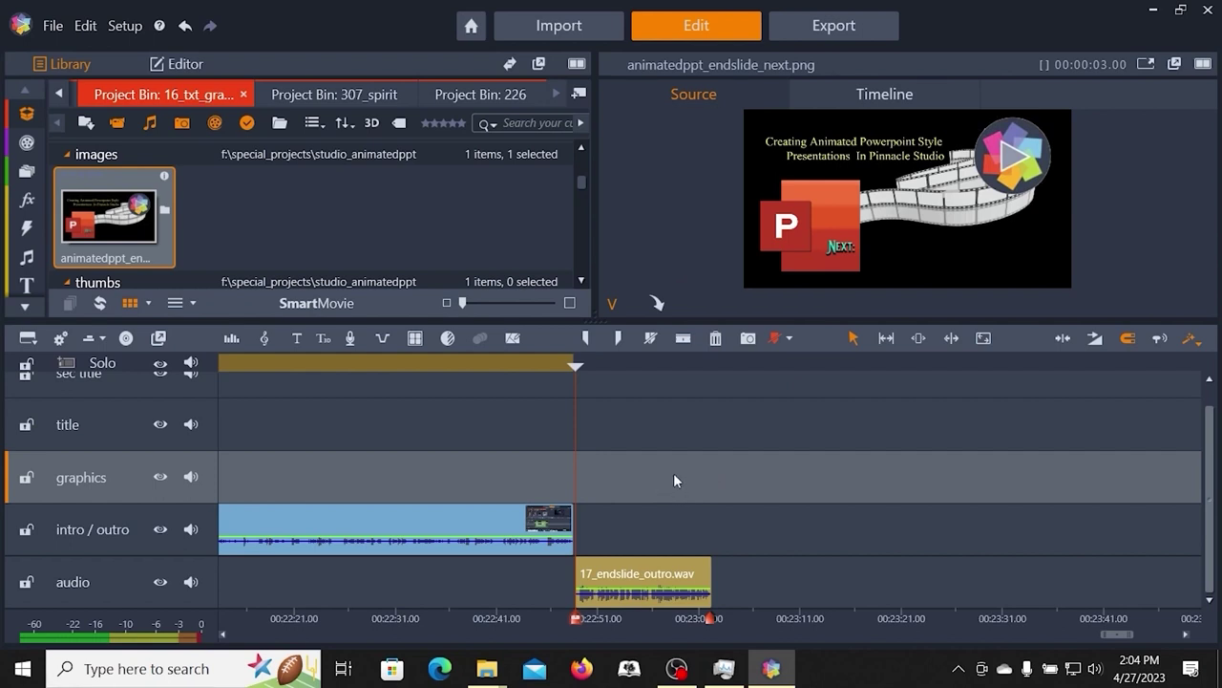
pyautogui.click(659, 305)
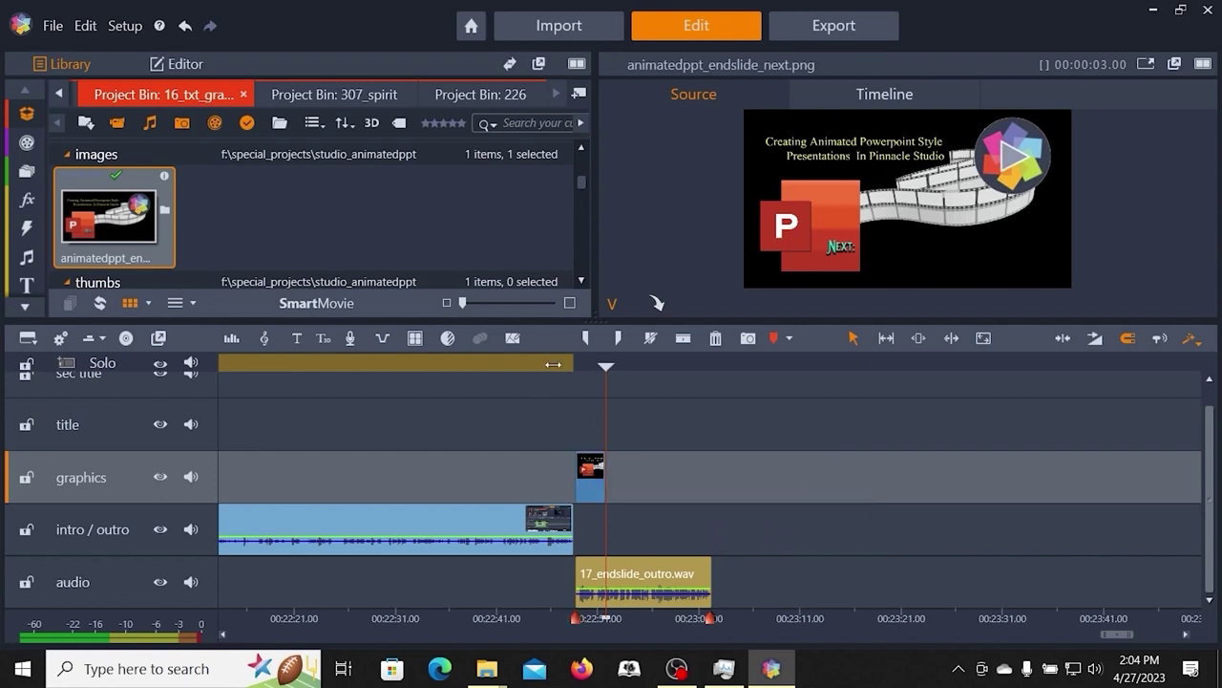
pyautogui.moveTo(603, 474); pyautogui.dragTo(707, 485)
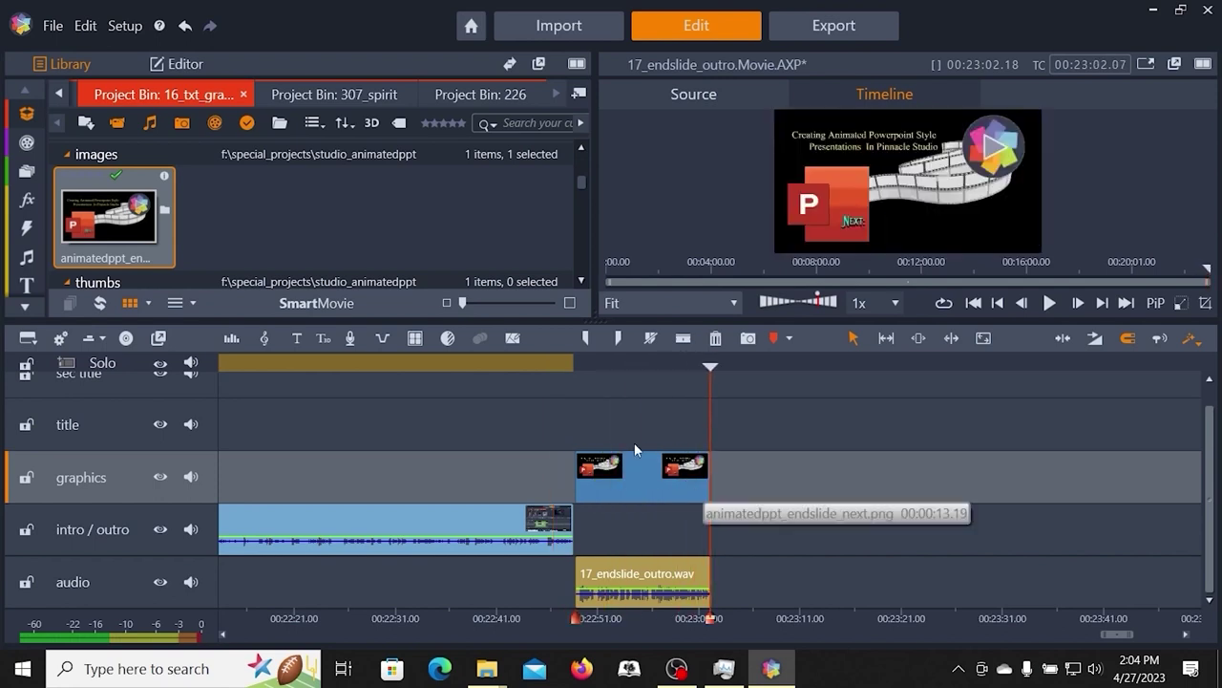
# - Create a new title on the title track at the narration's start, size 36, positioned just right of "Next:" on the end slide
pyautogui.click(622, 367)
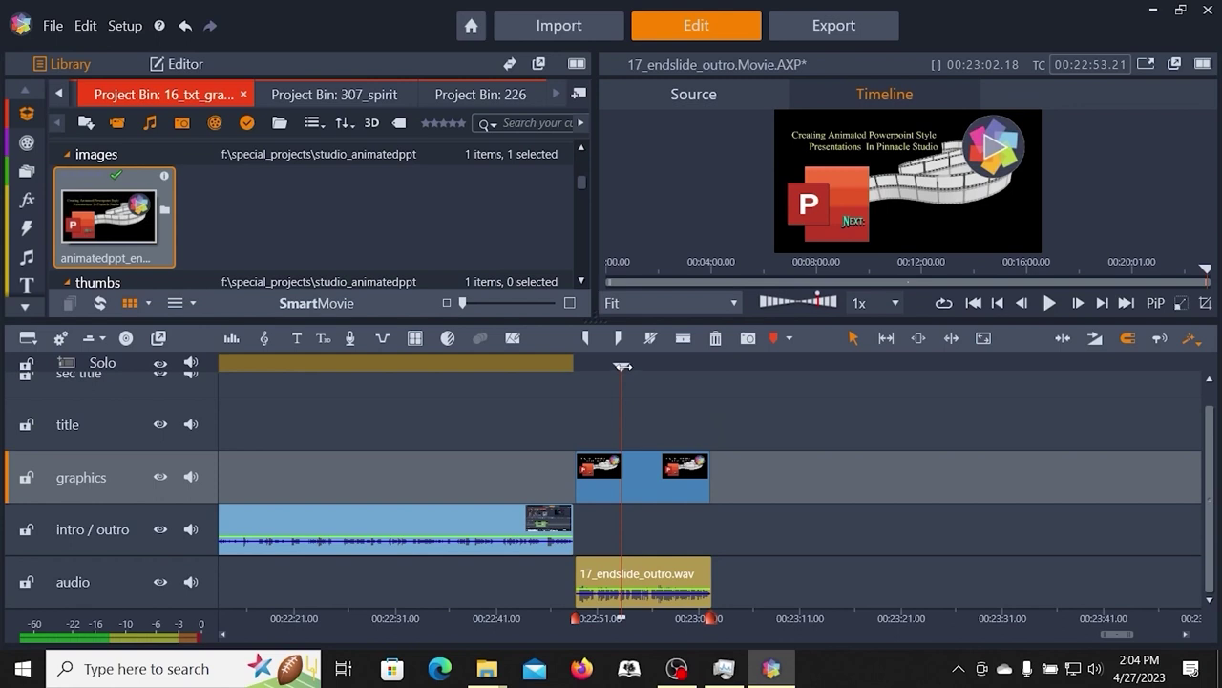
pyautogui.press('Up')
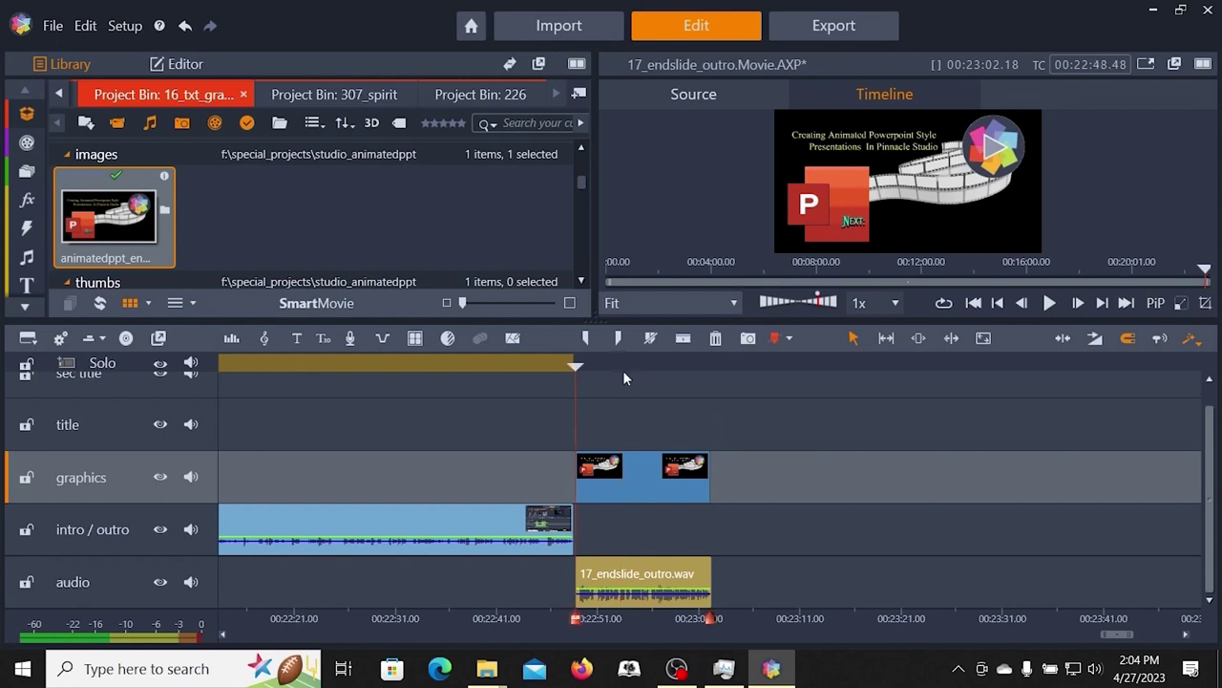
pyautogui.click(130, 427)
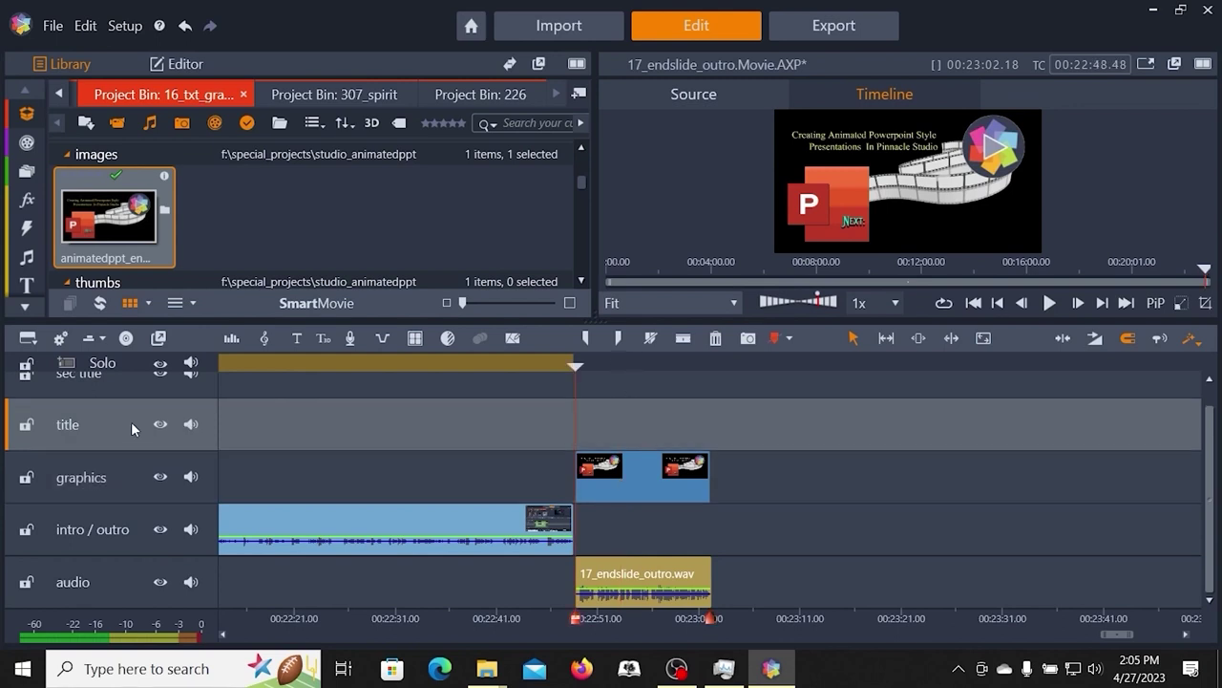
pyautogui.click(324, 338)
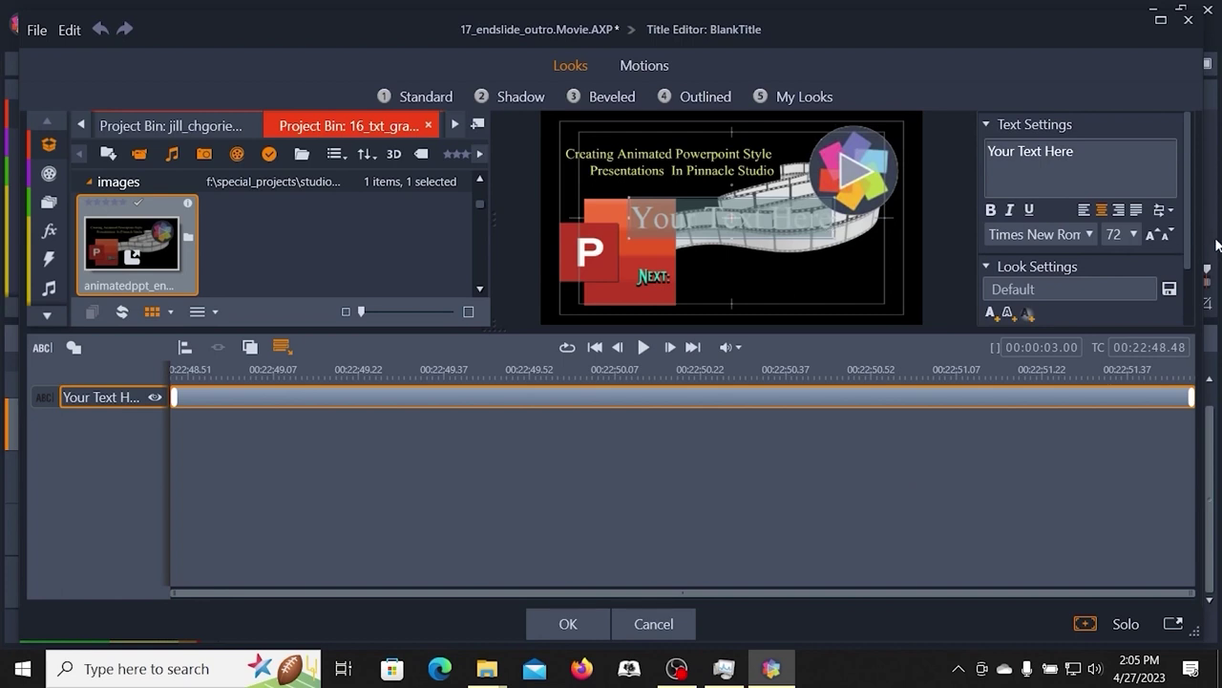
pyautogui.click(1168, 235)
pyautogui.click(1168, 235)
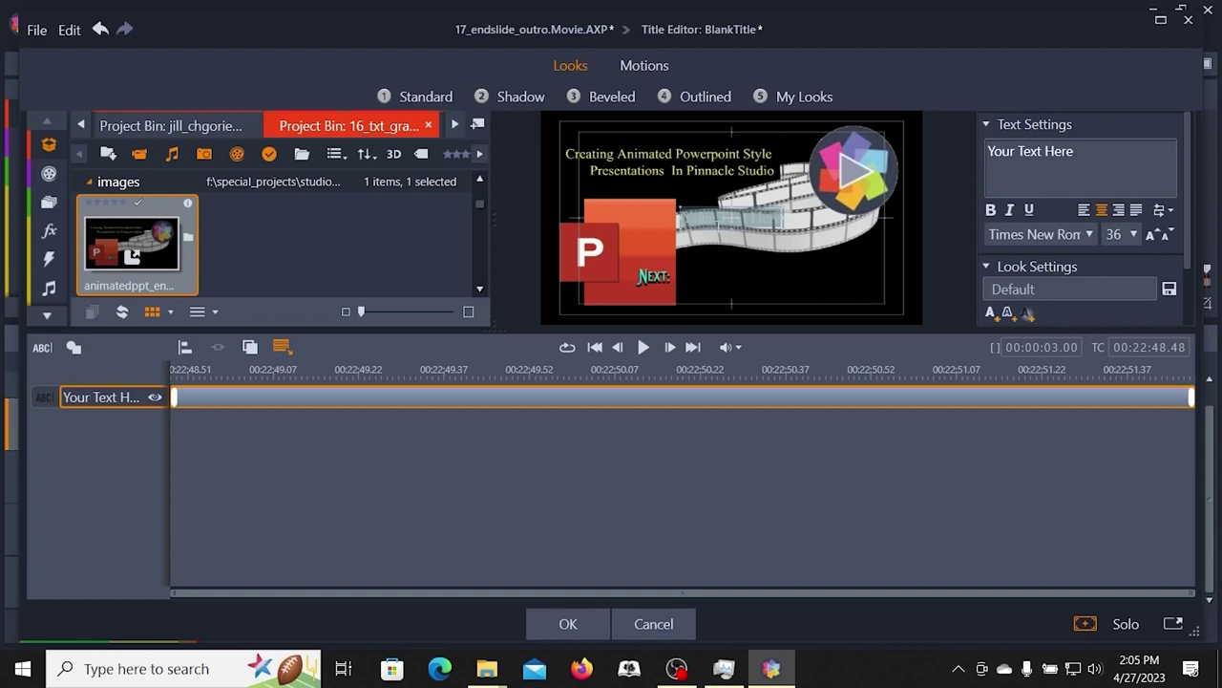
pyautogui.moveTo(718, 227); pyautogui.dragTo(738, 286)
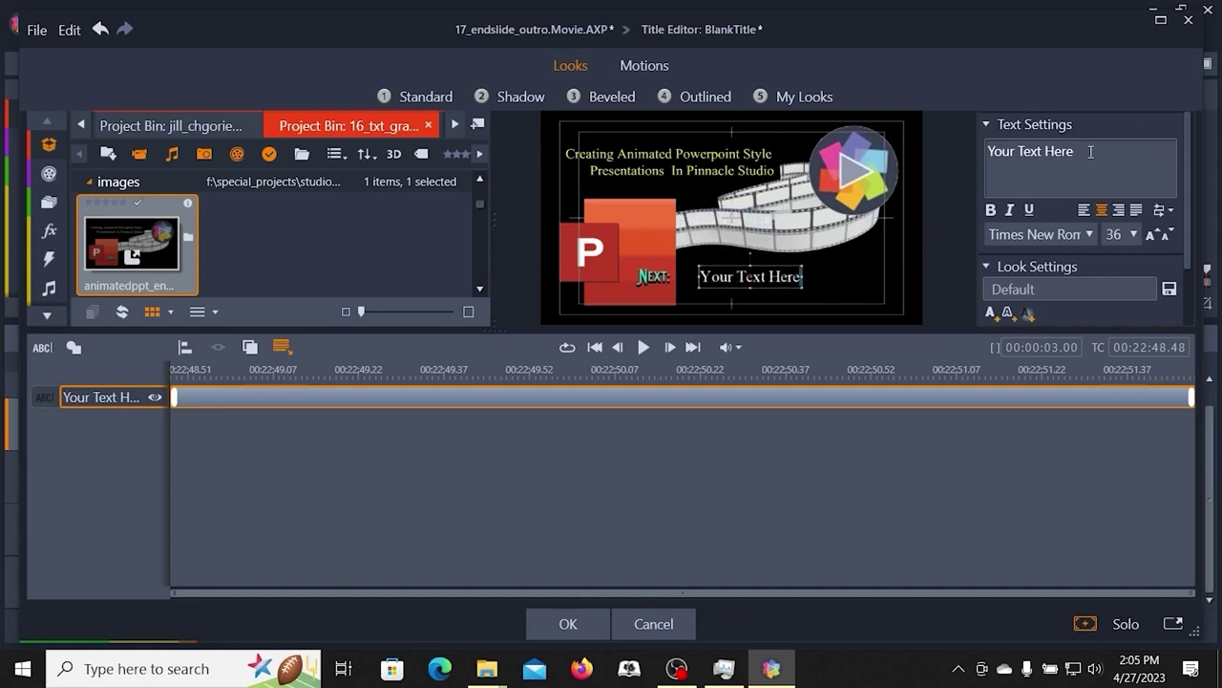
# - Replace the title's placeholder text with "17. Endslide & Outro"
pyautogui.moveTo(1091, 151); pyautogui.dragTo(984, 159)
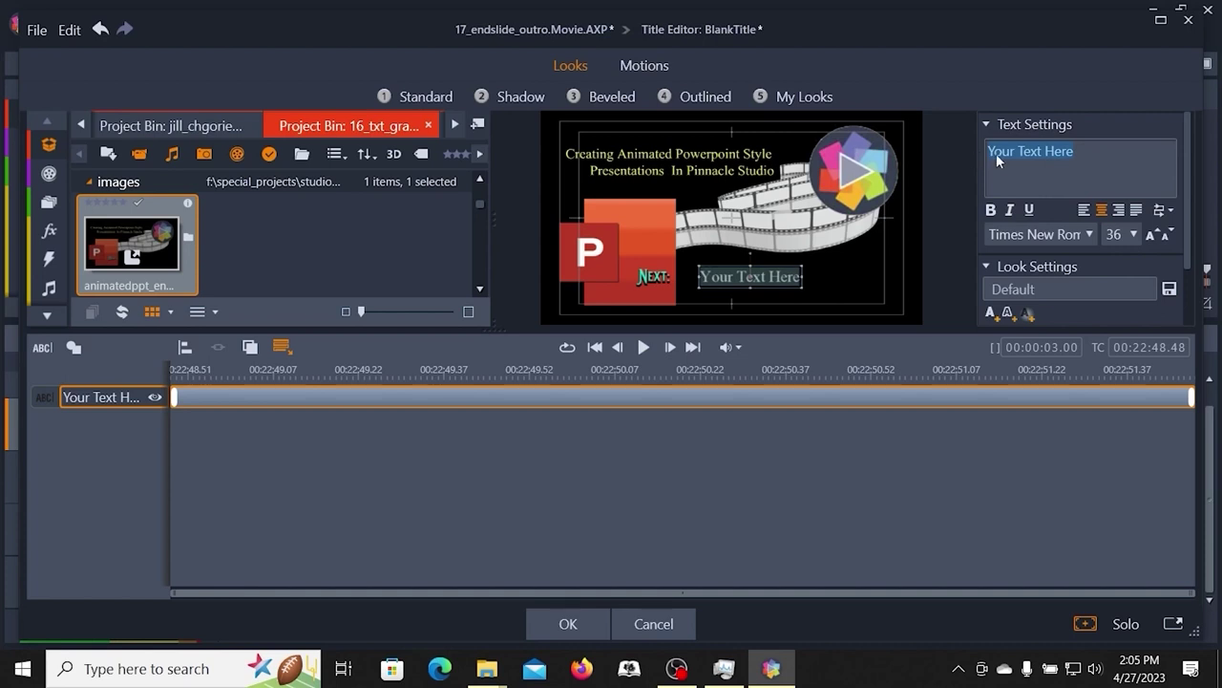
pyautogui.write('17')
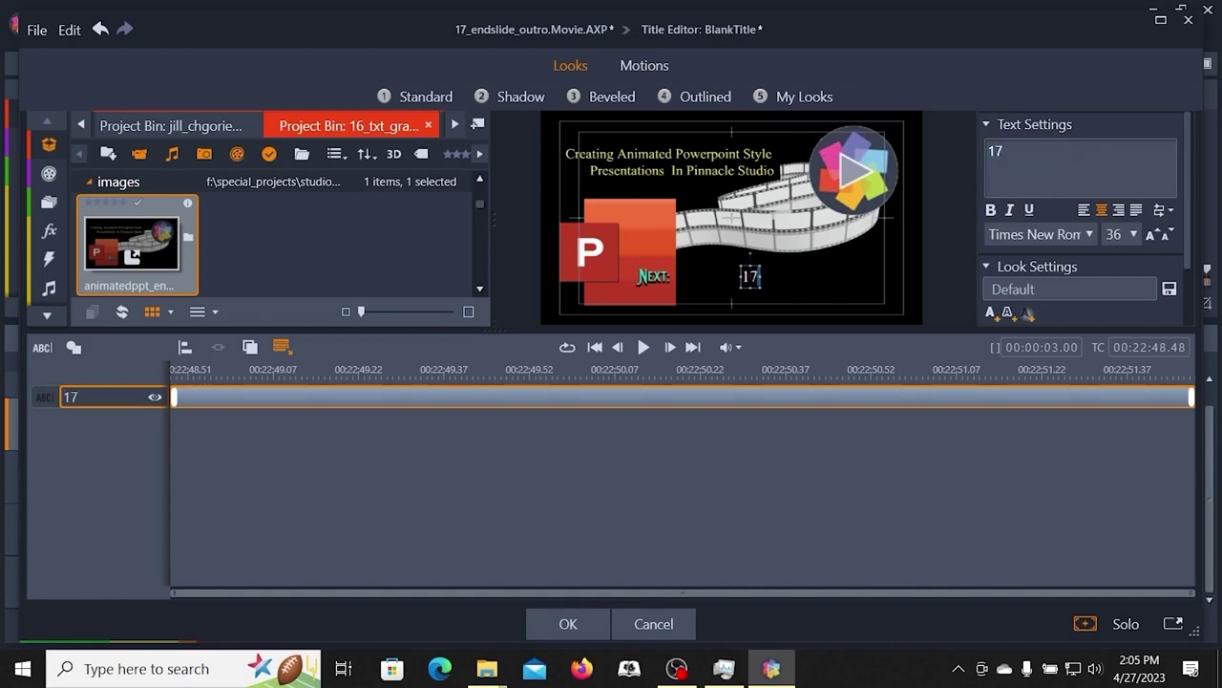
pyautogui.write('. Endsli')
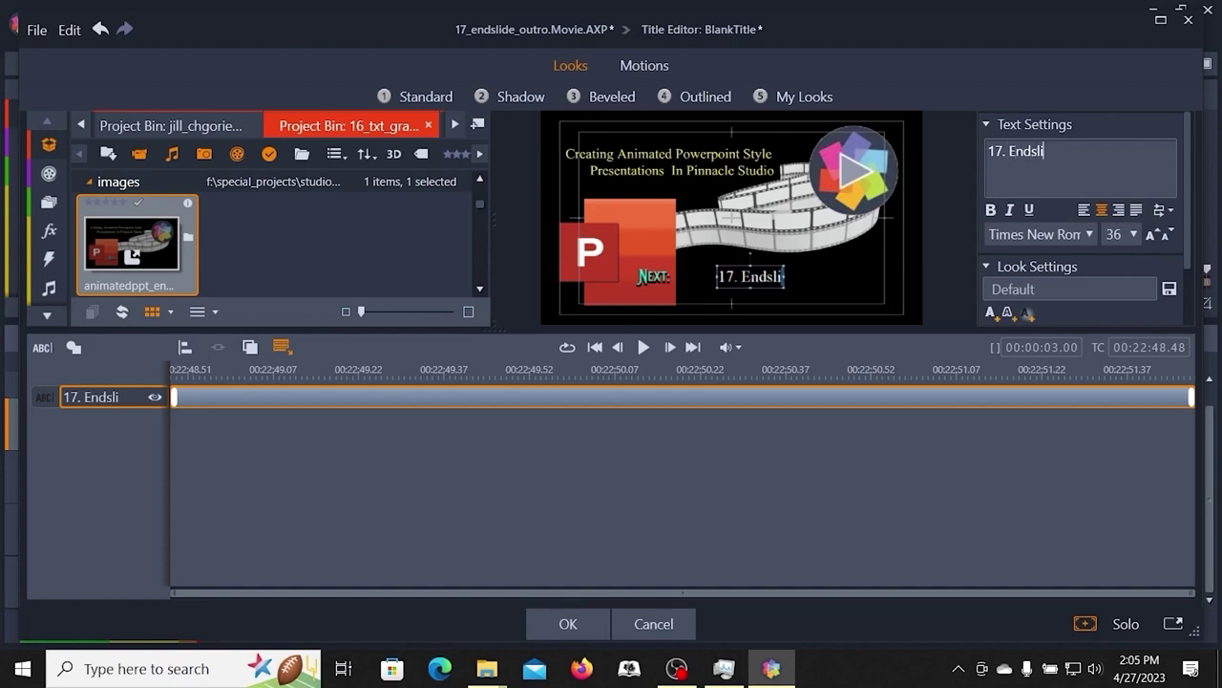
pyautogui.write('de & ')
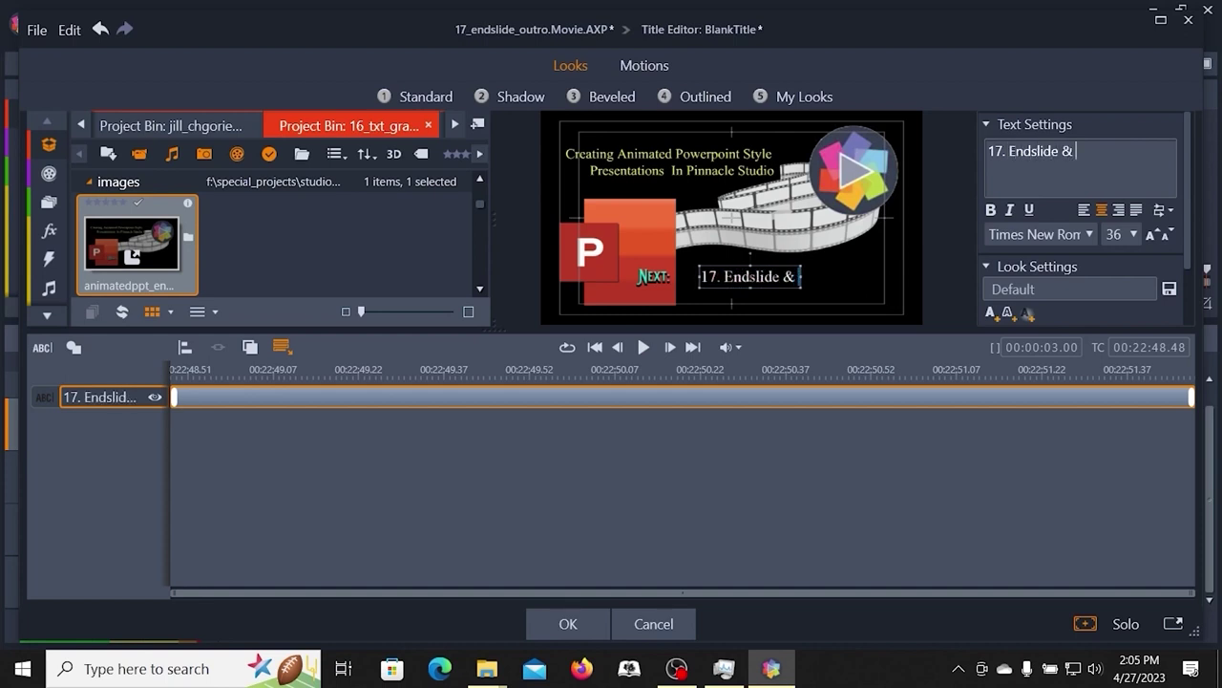
pyautogui.write('Outro')
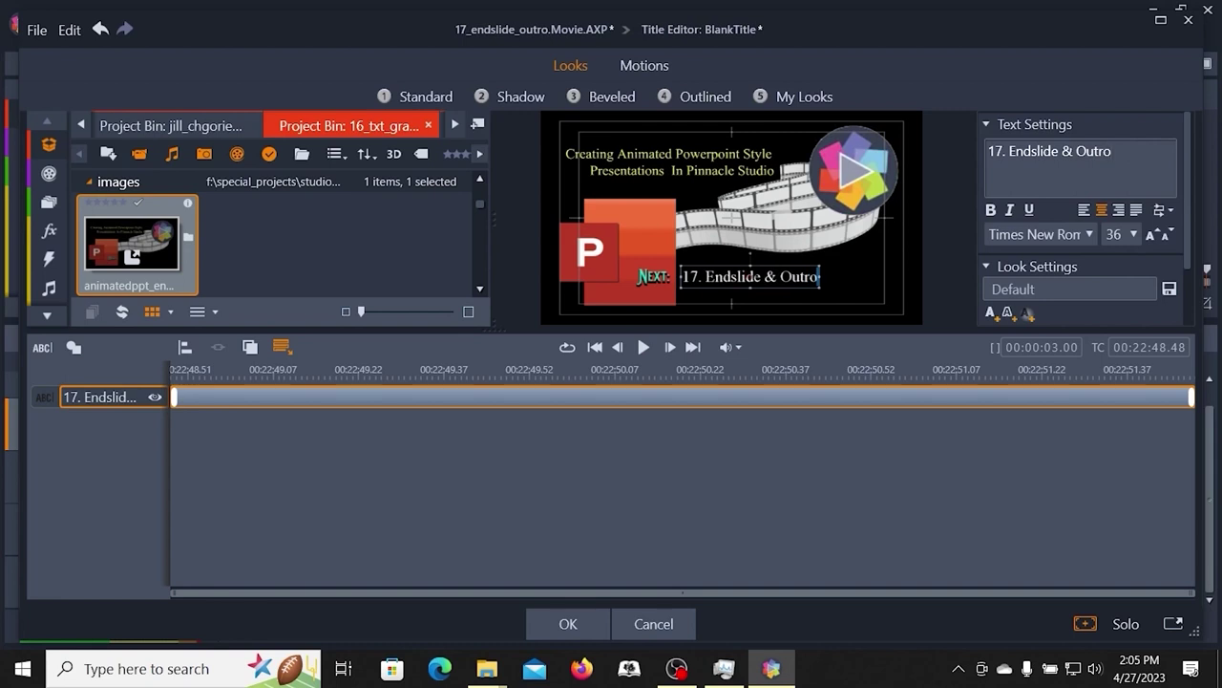
# - Apply the saved yellow ylw_ref look to the whole title text and nudge it slightly closer to "Next:"
pyautogui.hotkey('ctrl', 'a')
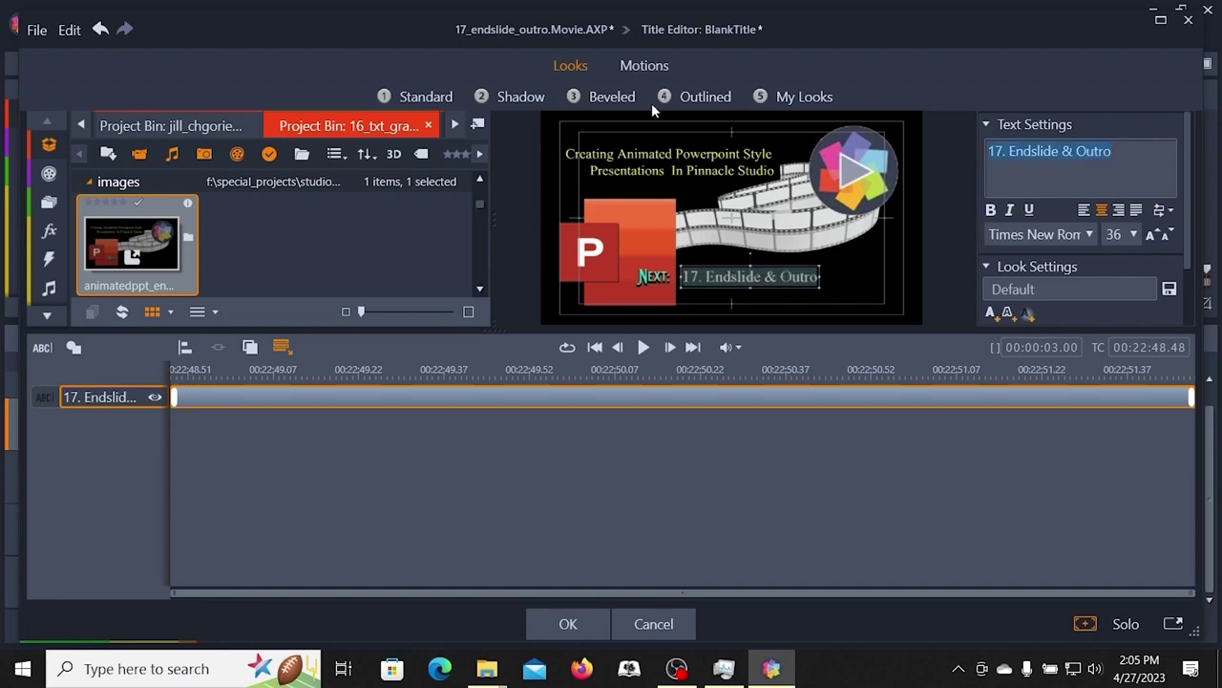
pyautogui.click(798, 99)
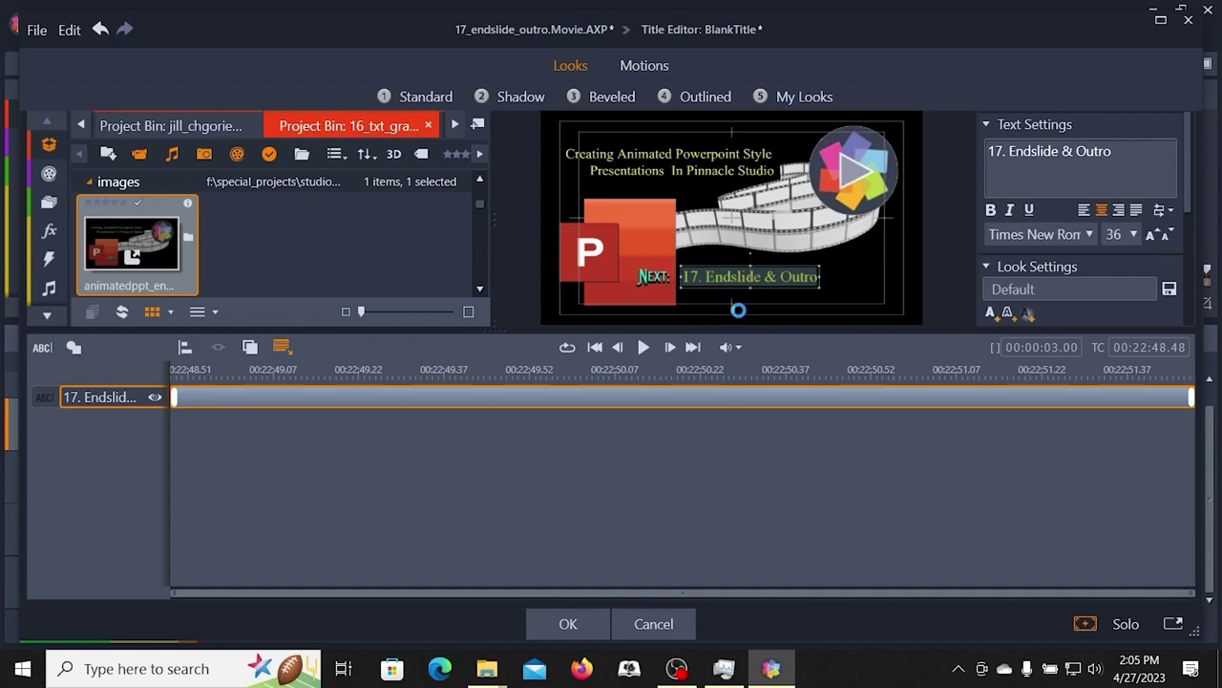
pyautogui.click(736, 286)
pyautogui.moveTo(736, 286); pyautogui.dragTo(738, 289)
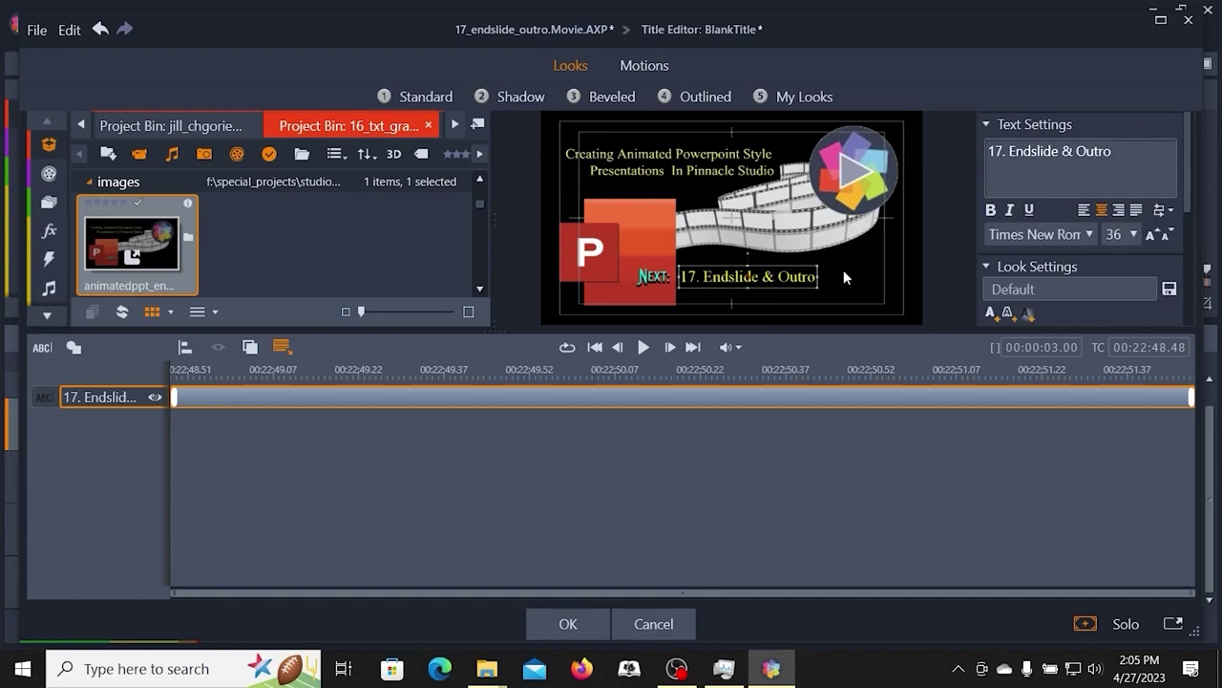
pyautogui.click(777, 319)
pyautogui.doubleClick(748, 285)
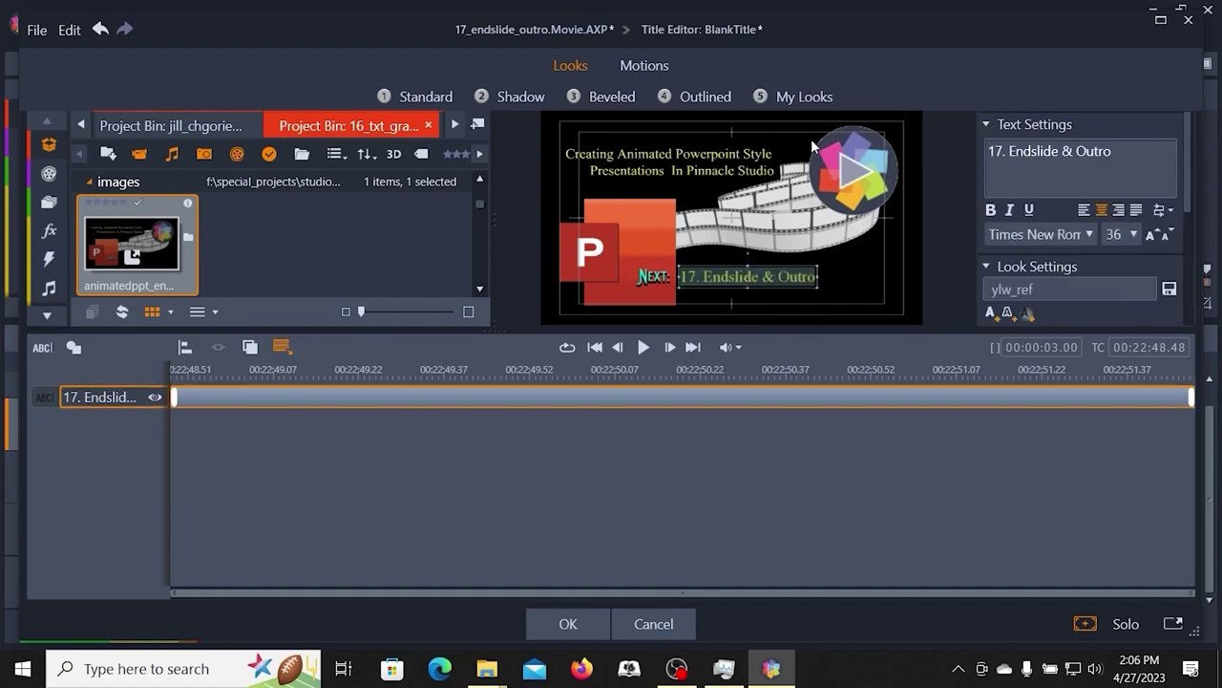
# - Give the title the 04 - Page Fade entrance motion and extend its clip to the end of the end slide
pyautogui.click(642, 67)
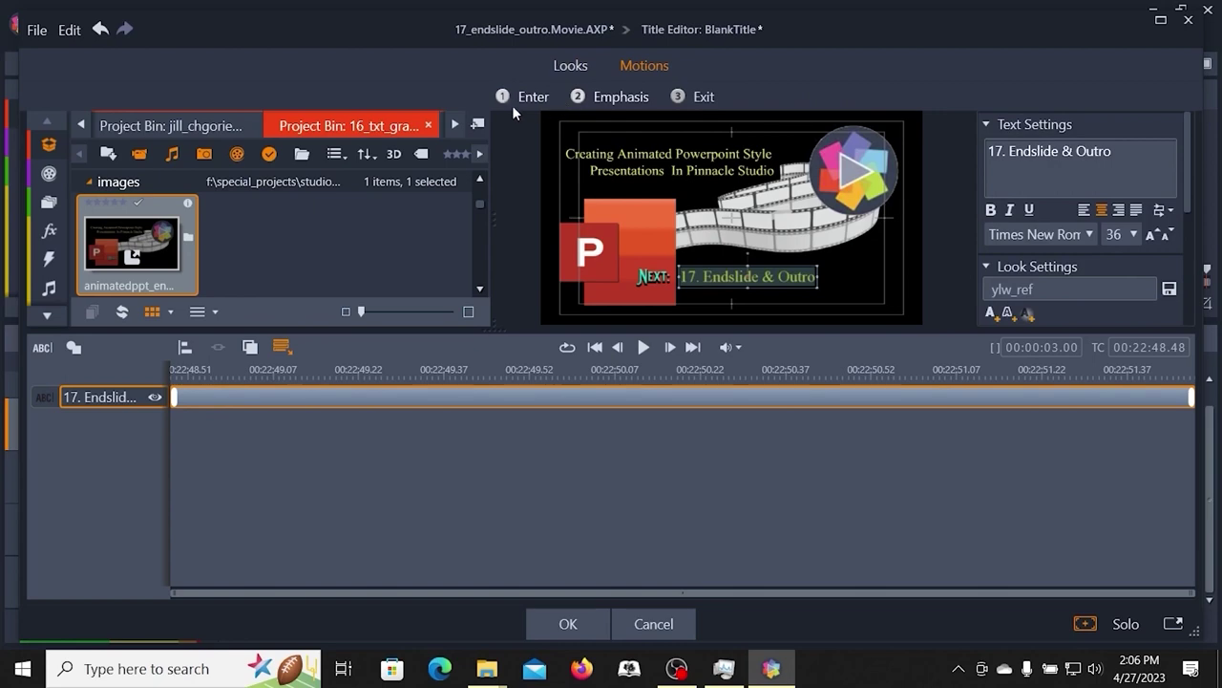
pyautogui.click(527, 97)
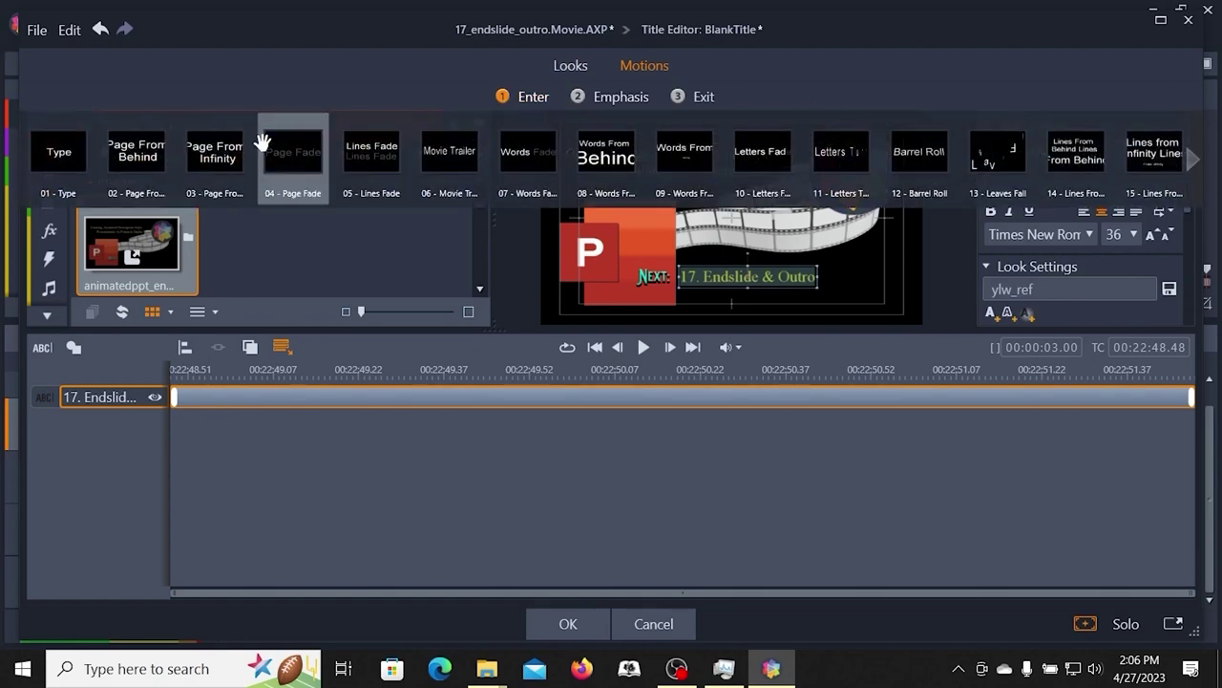
pyautogui.click(292, 166)
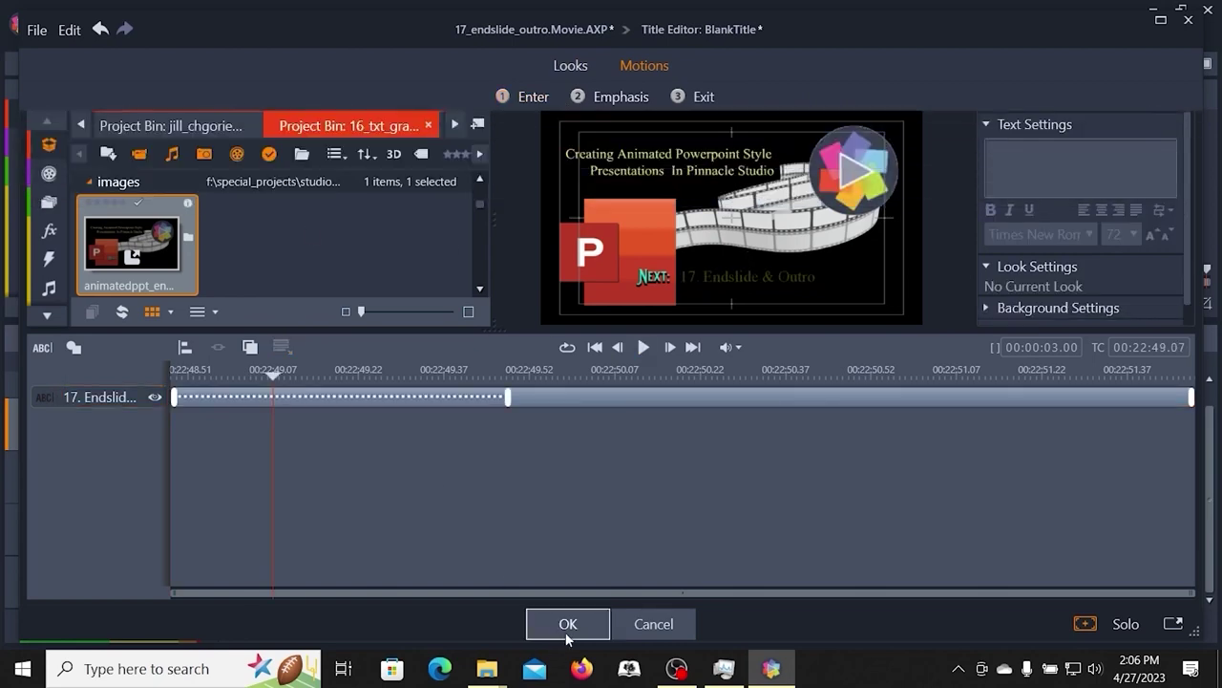
pyautogui.click(569, 626)
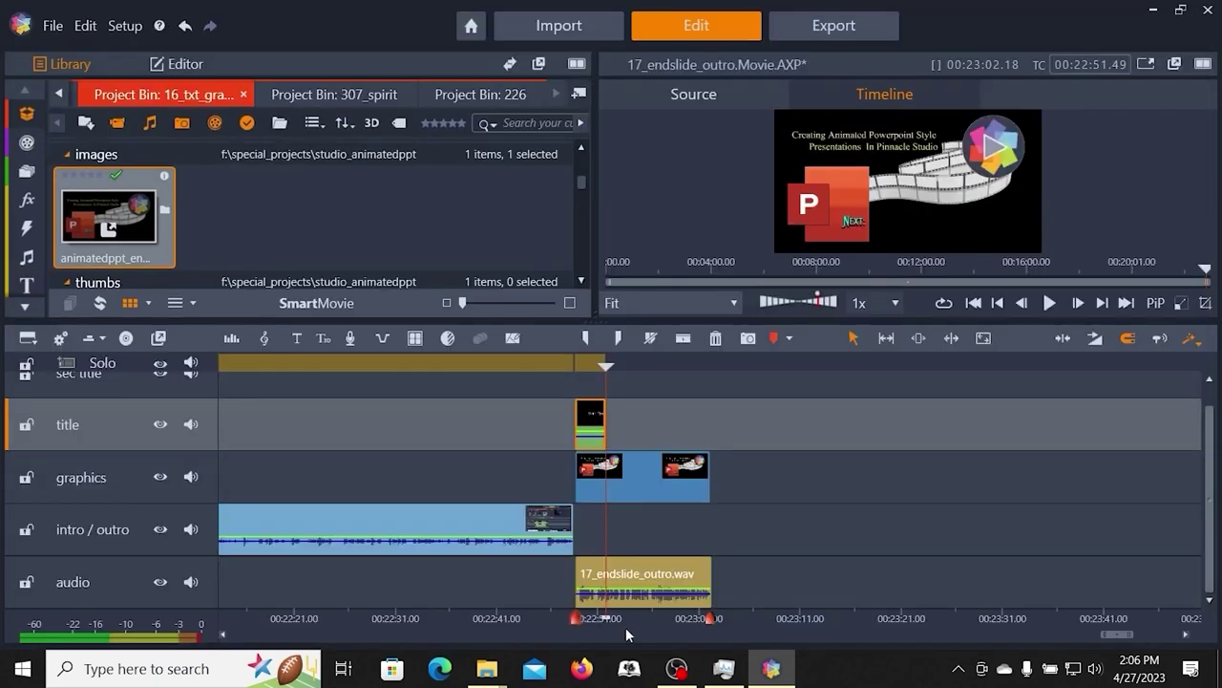
pyautogui.click(523, 363)
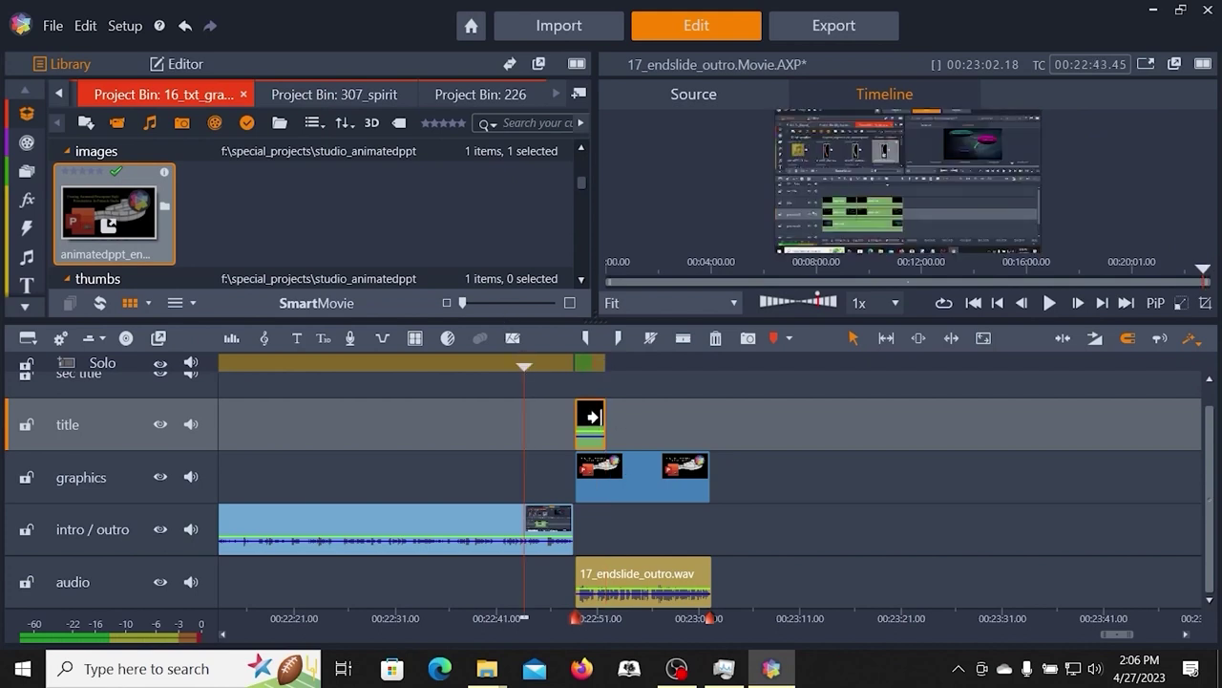
pyautogui.moveTo(602, 418); pyautogui.dragTo(709, 418)
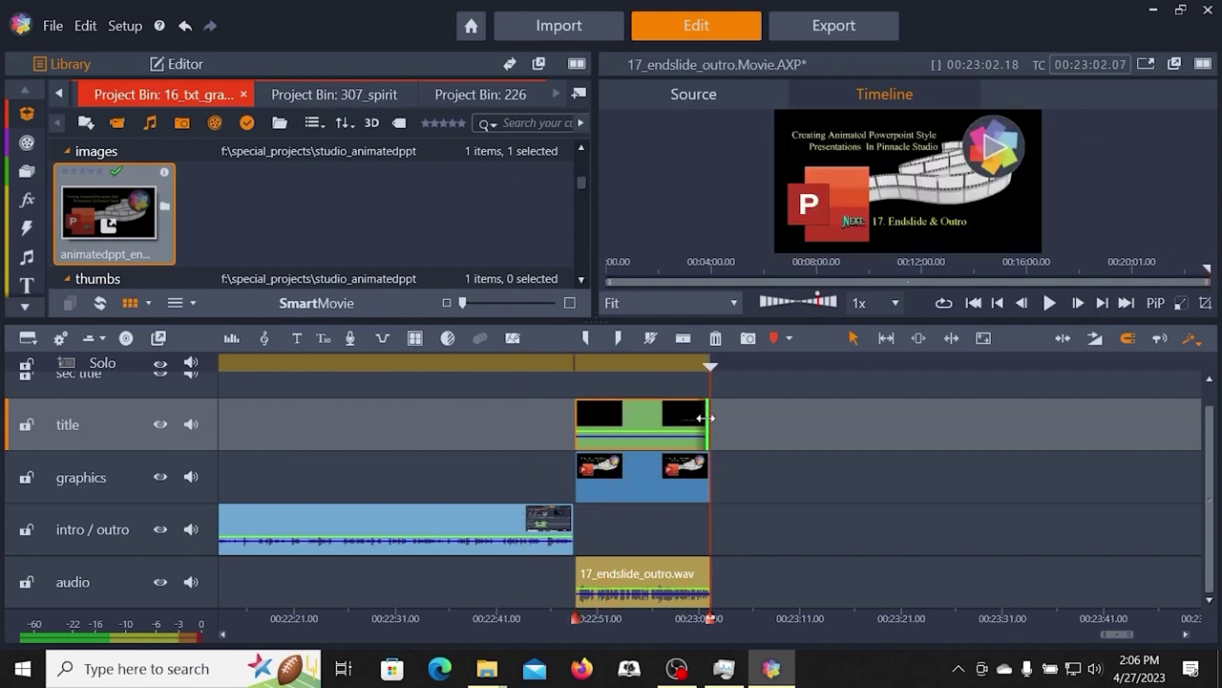
# - Shorten the title's entrance fade to finish just after 00:22:49.22 and nudge the text slightly down to line up with "Next:"
pyautogui.rightClick(638, 415)
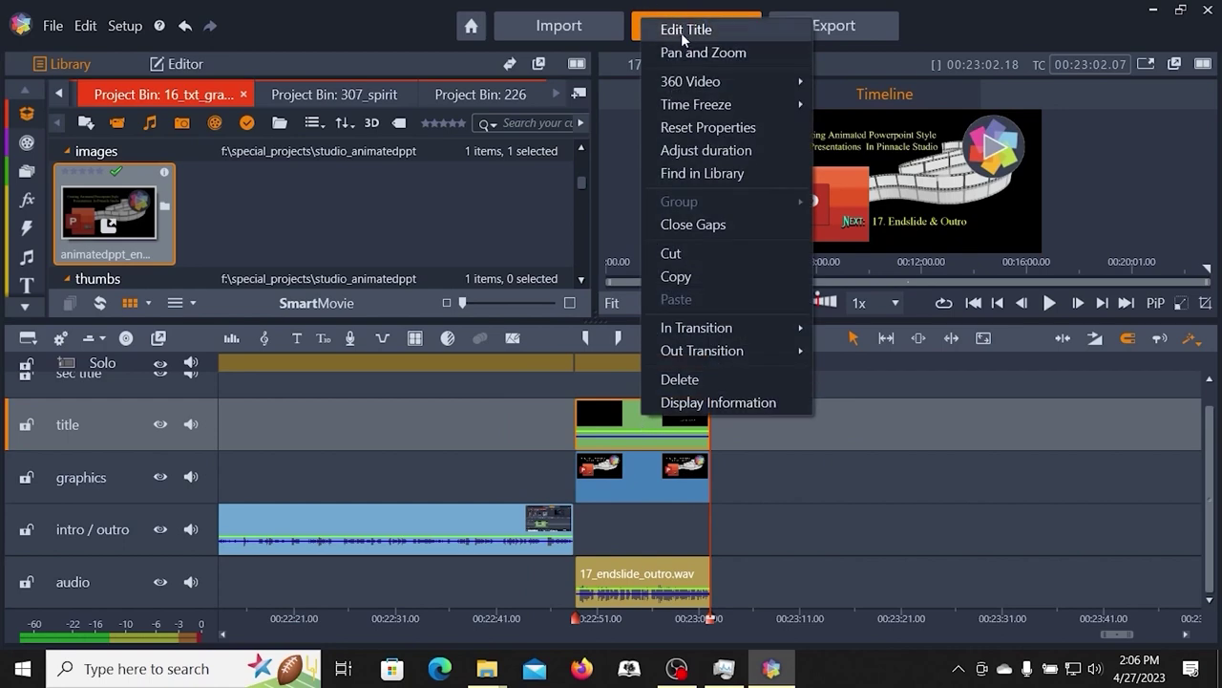
pyautogui.click(682, 31)
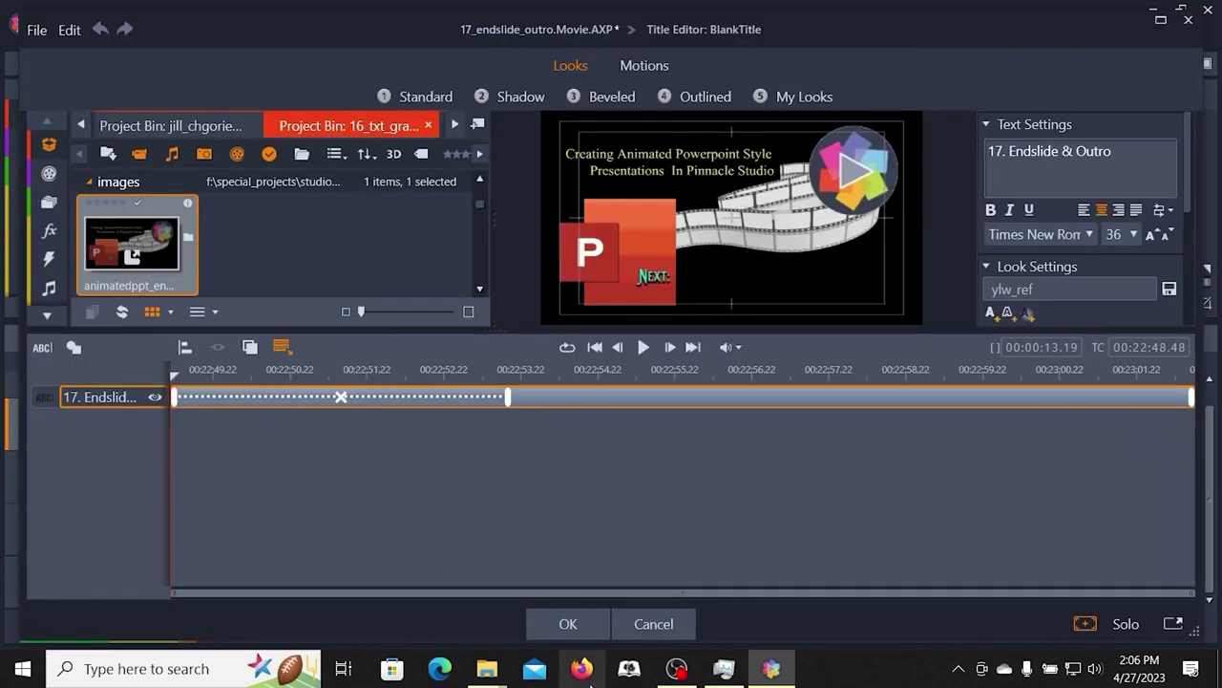
pyautogui.moveTo(508, 399); pyautogui.dragTo(225, 422)
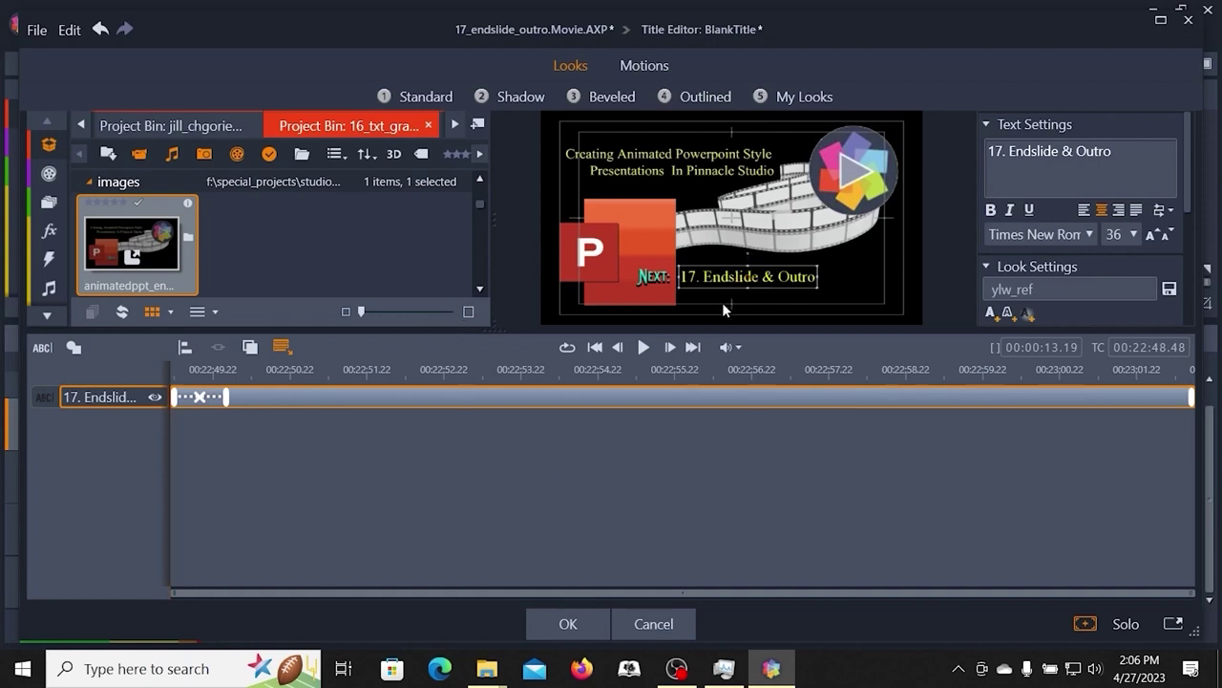
pyautogui.moveTo(743, 288); pyautogui.dragTo(743, 289)
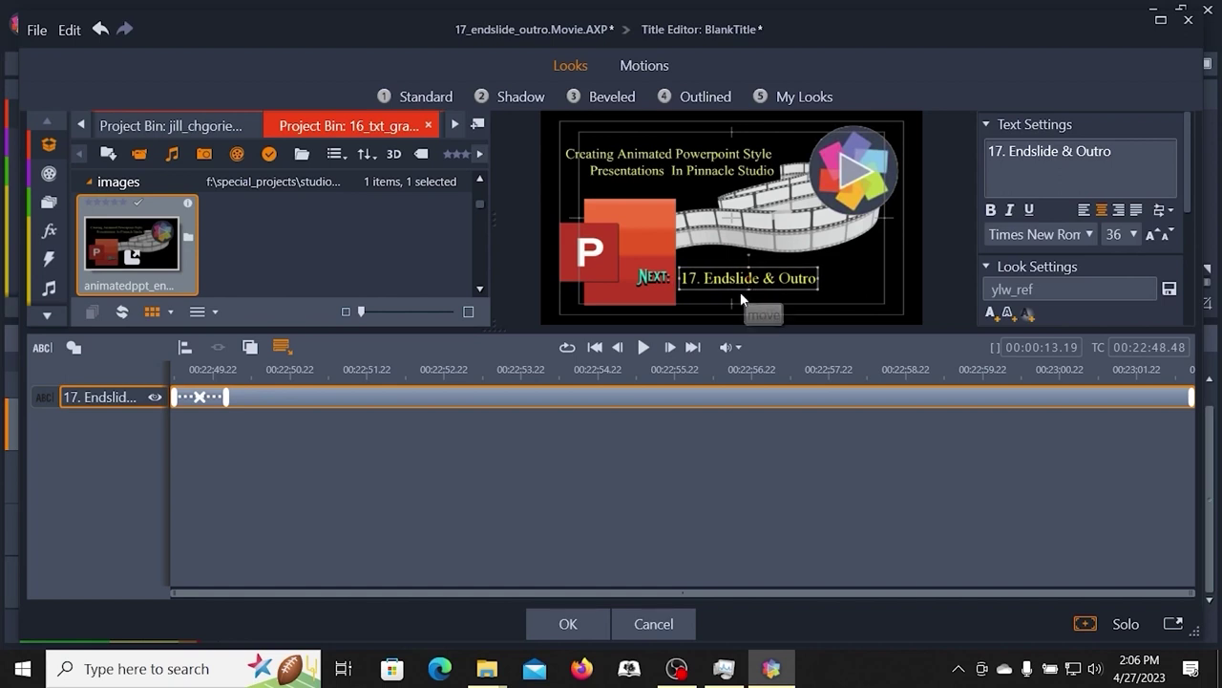
pyautogui.click(568, 624)
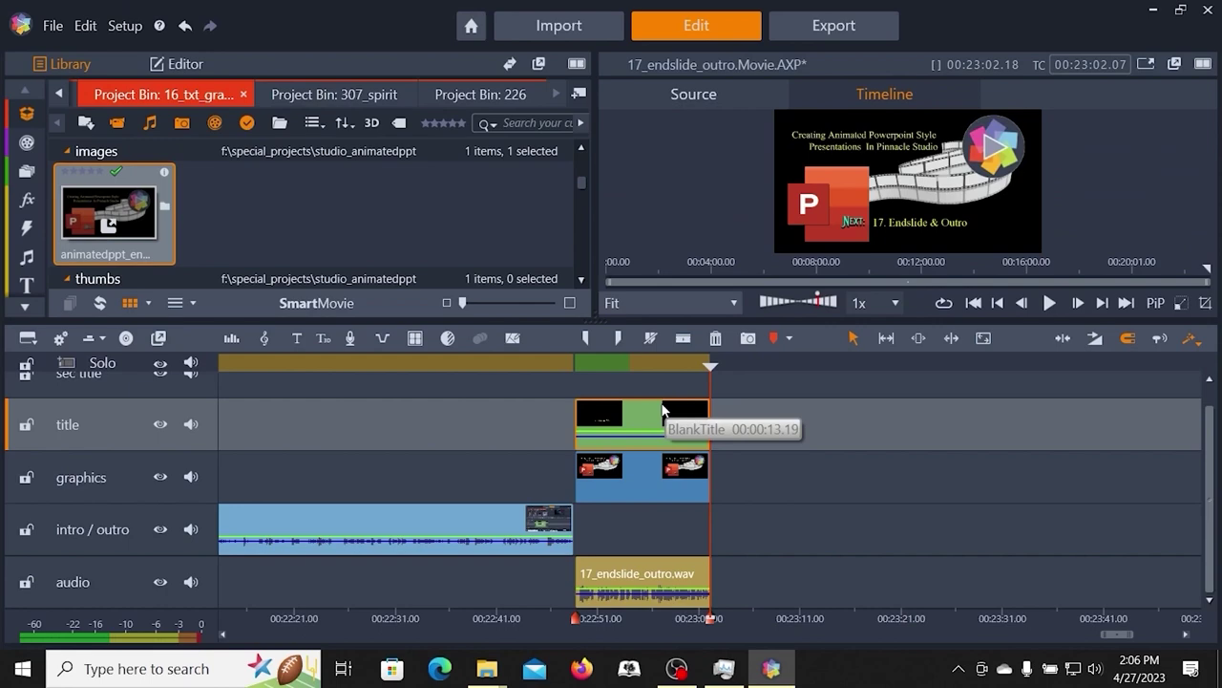
# - Play the end slide from its start in full screen to check the title's fade-in, then stop playback
pyautogui.press('Up')
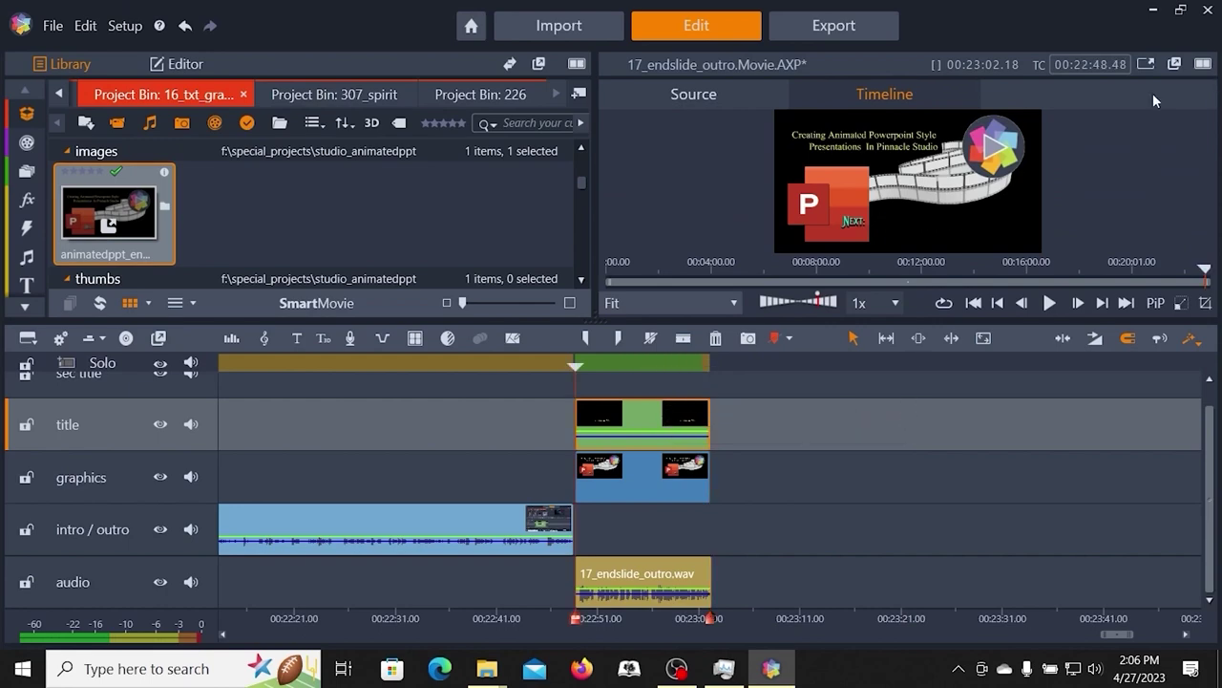
pyautogui.click(1147, 63)
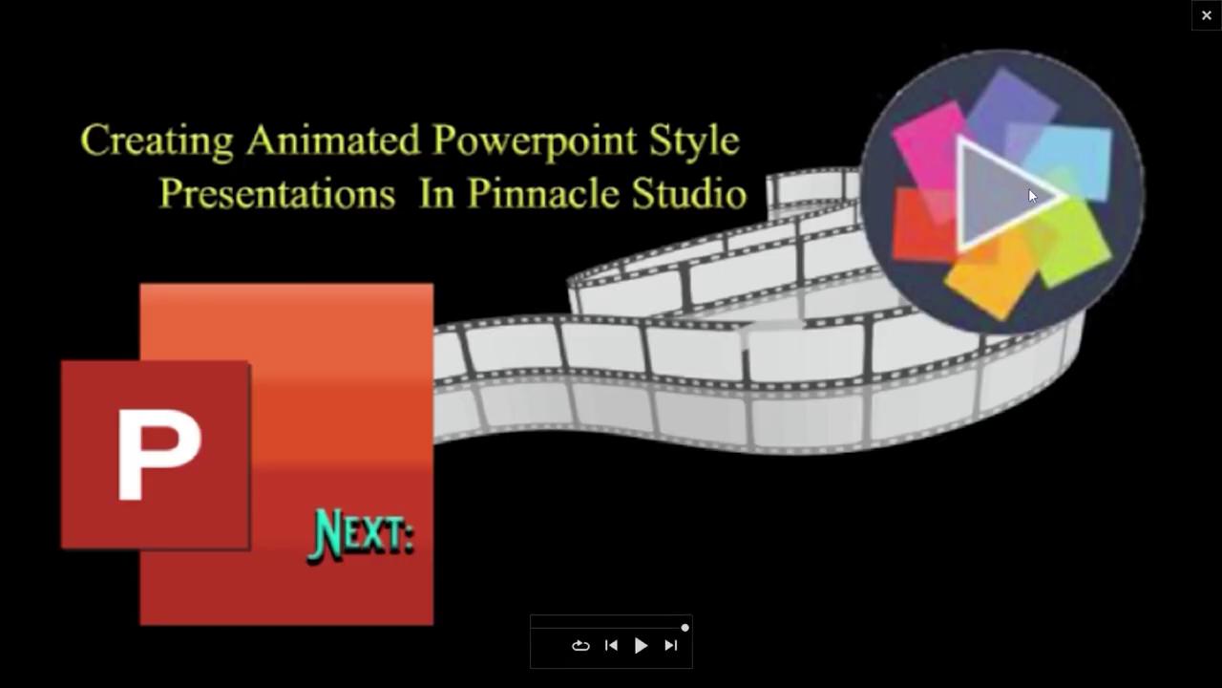
pyautogui.click(642, 645)
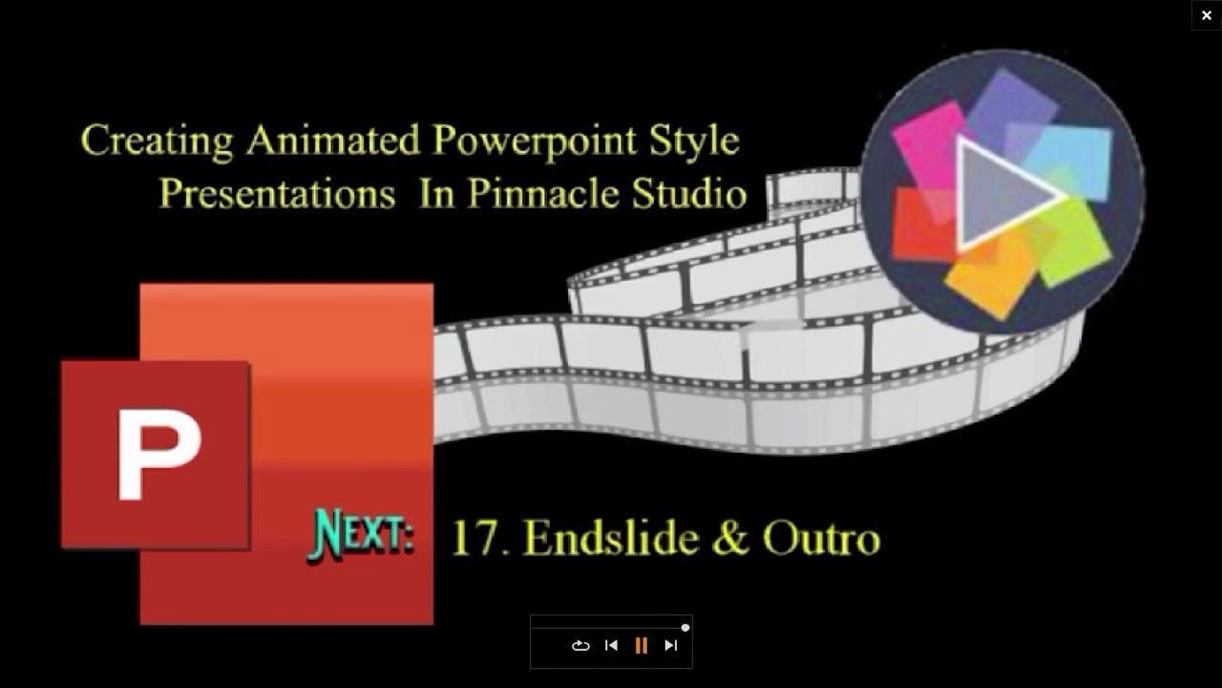
pyautogui.click(1206, 17)
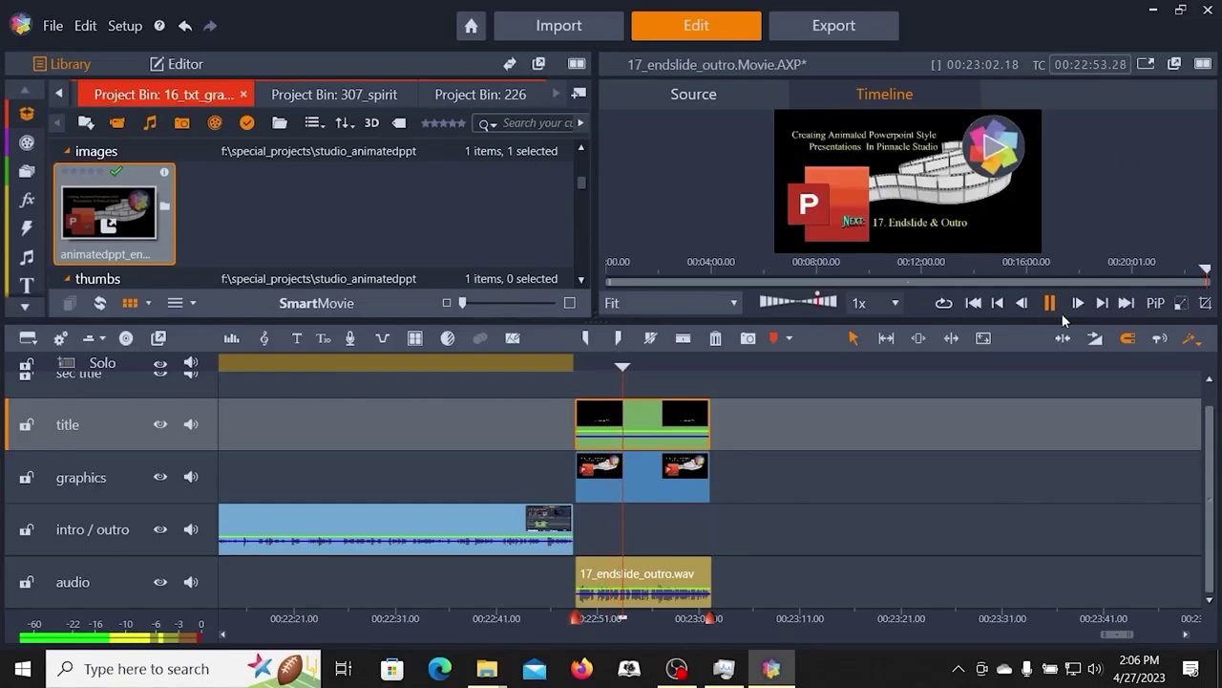
pyautogui.click(1051, 304)
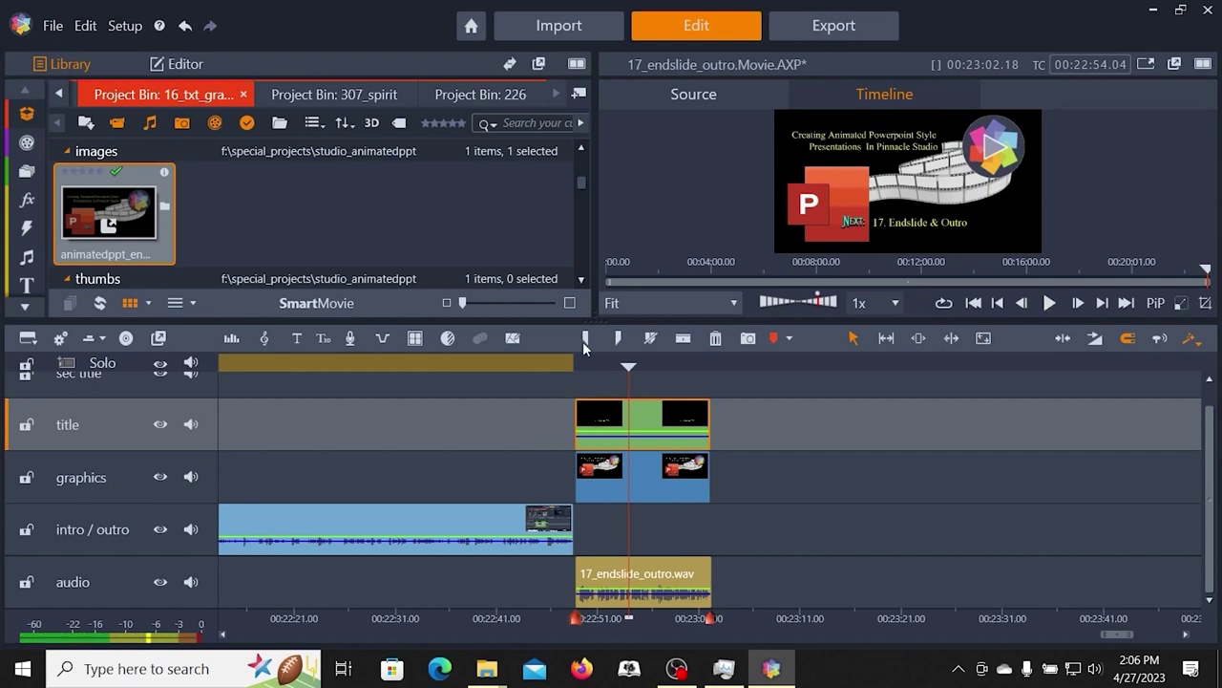
# - Play the transition from the last second of the intro / outro clip into the end slide in full screen
pyautogui.click(563, 364)
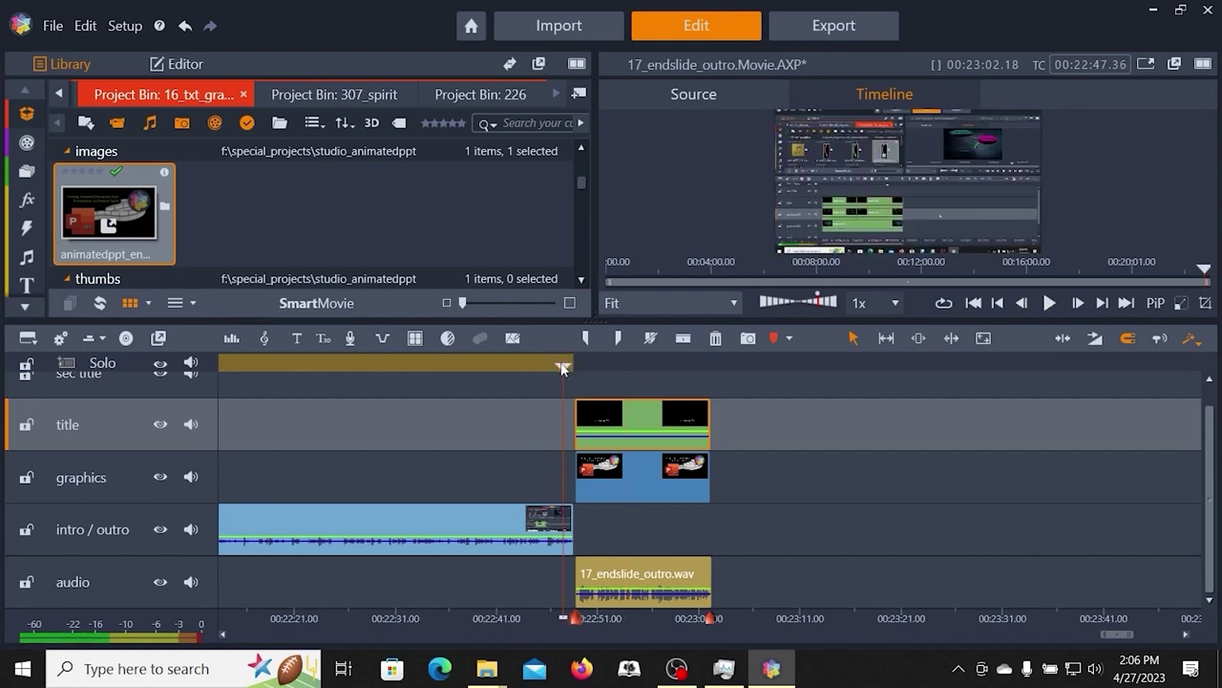
pyautogui.moveTo(564, 367); pyautogui.dragTo(567, 366)
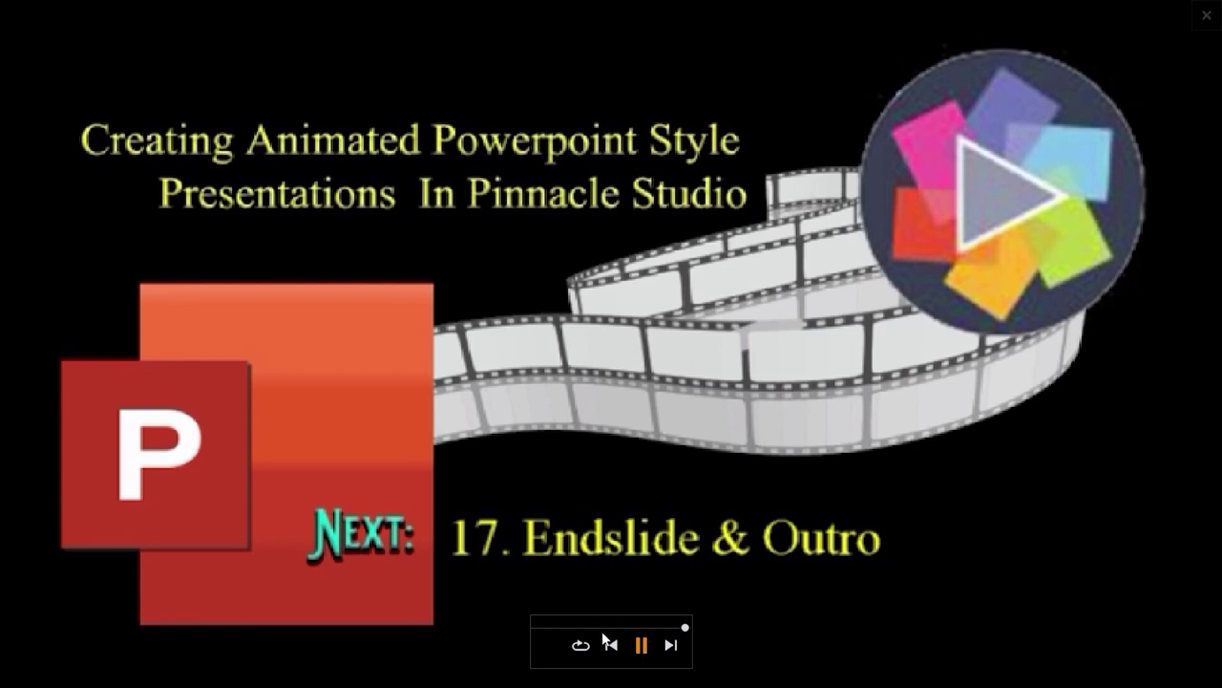
pyautogui.click(640, 645)
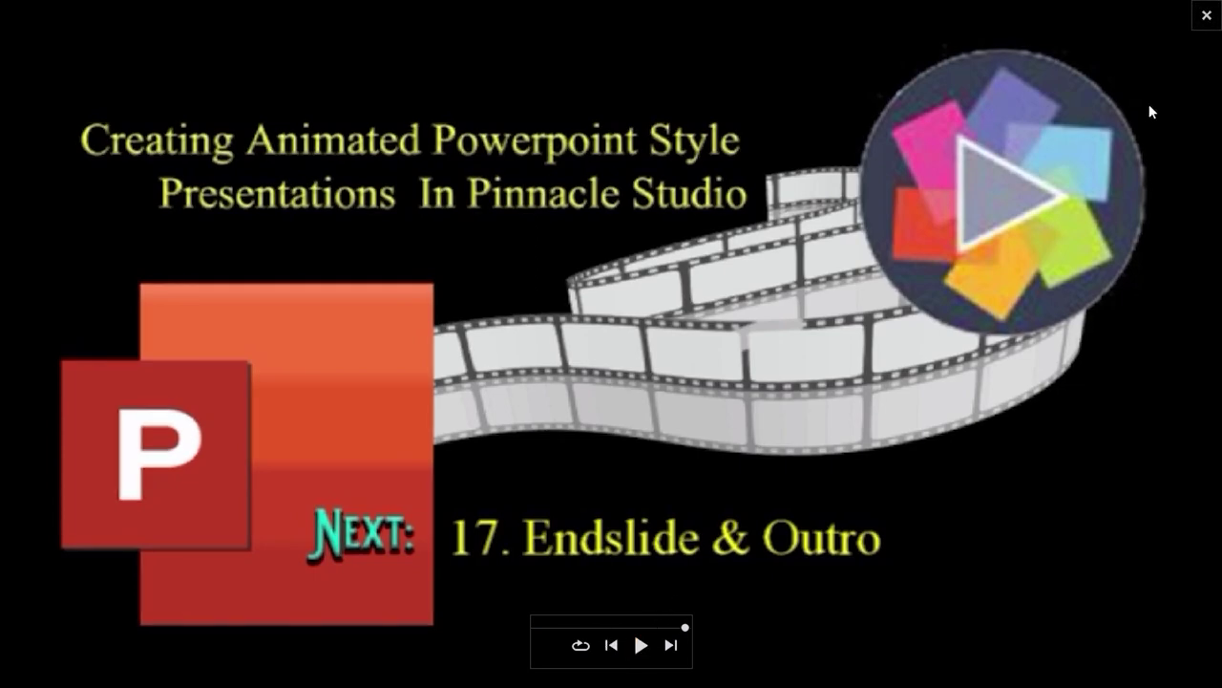
pyautogui.click(1206, 15)
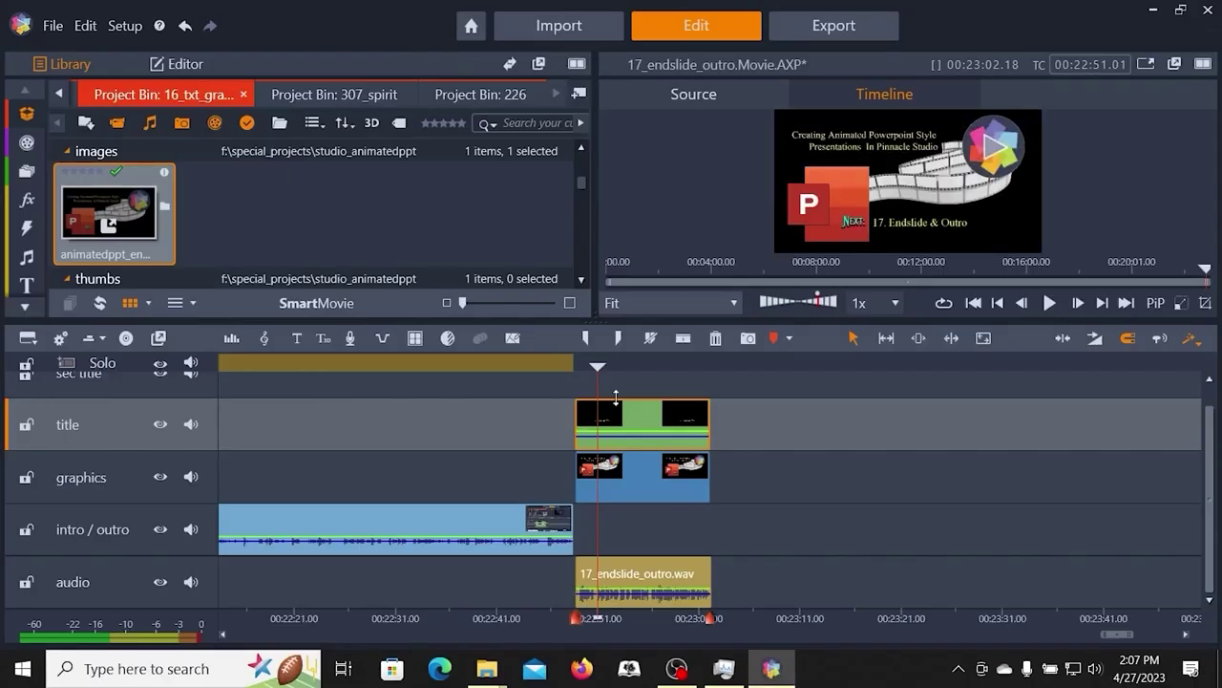
# - Replay the end of the intro / outro clip and the end slide's title fade-in in full screen, then stop and exit
pyautogui.moveTo(598, 368); pyautogui.dragTo(553, 368)
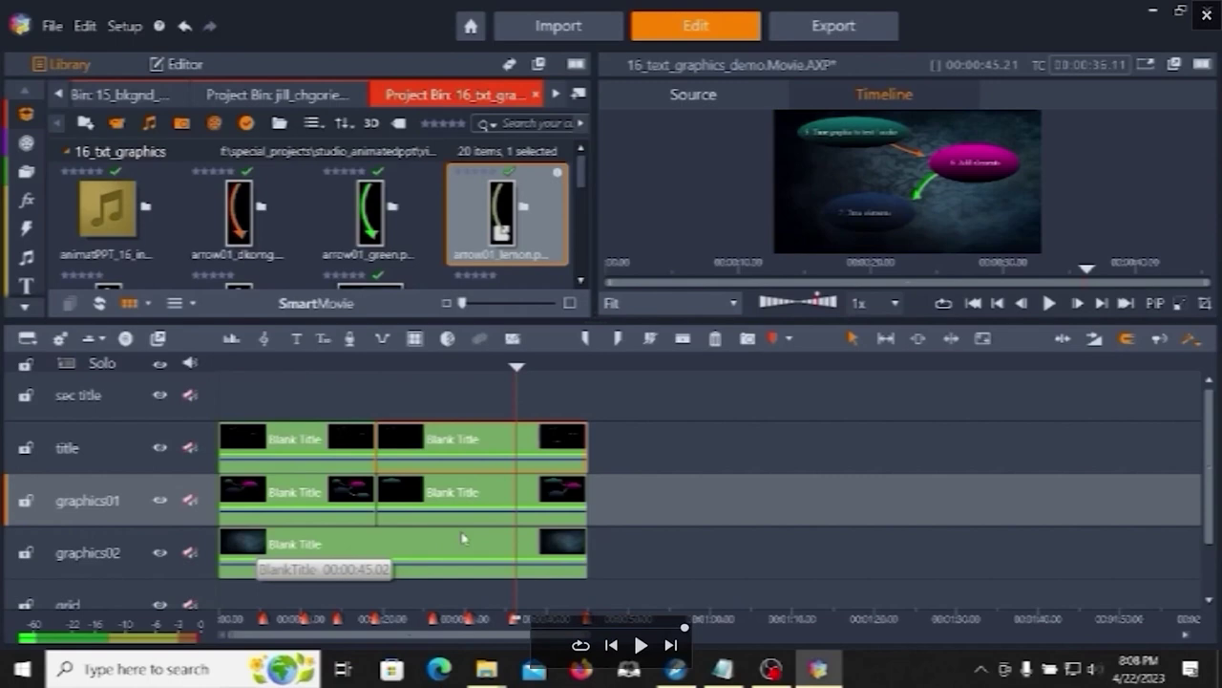
pyautogui.click(641, 647)
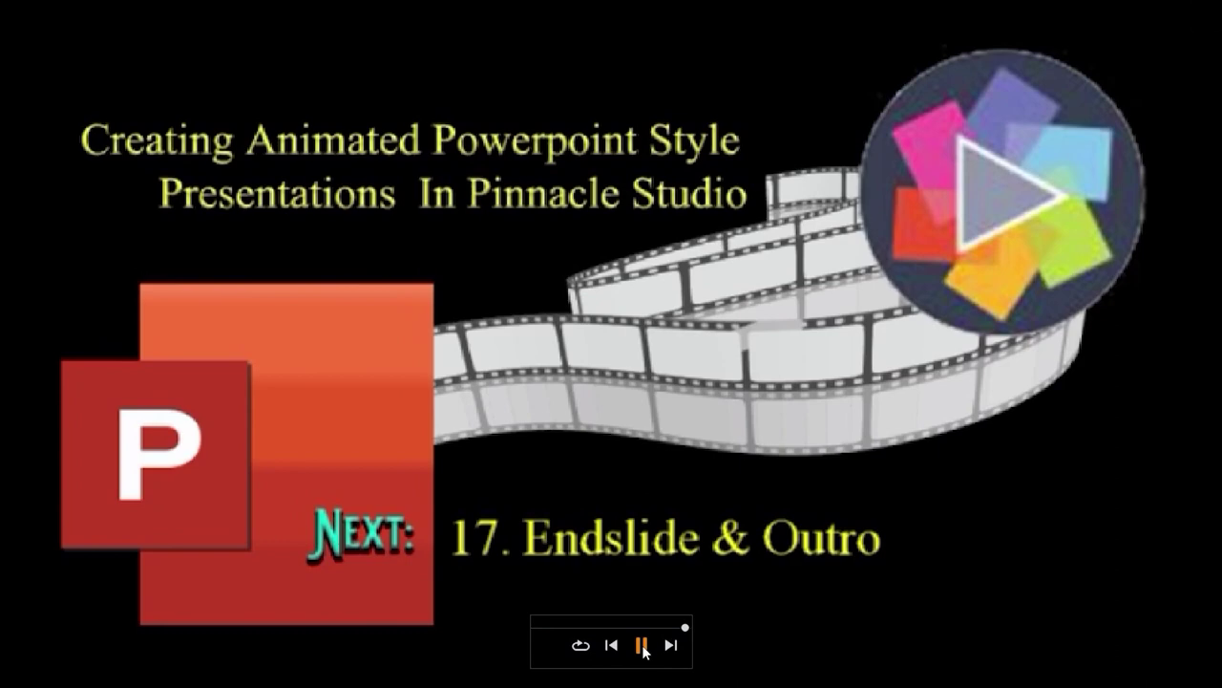
pyautogui.click(639, 647)
pyautogui.click(1206, 16)
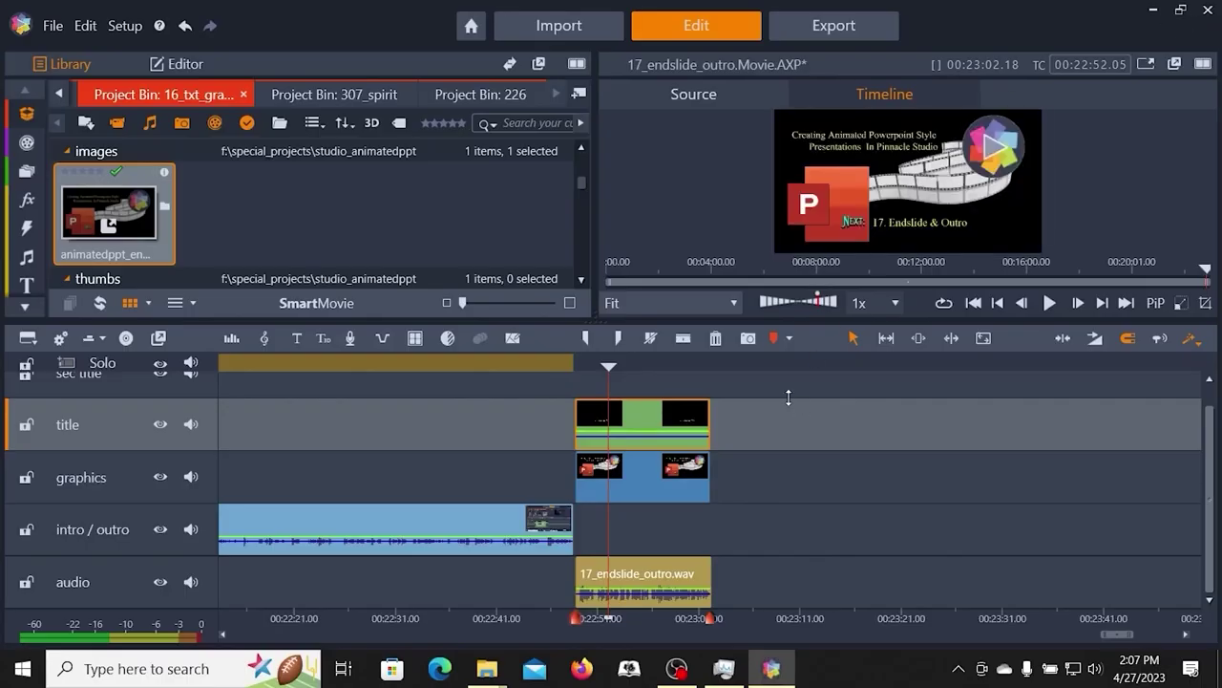
# - Lengthen the "17. Endslide & Outro" title's entrance fade slightly so it finishes roughly midway between 00:22:49.22 and 00:22:50.22
pyautogui.rightClick(631, 423)
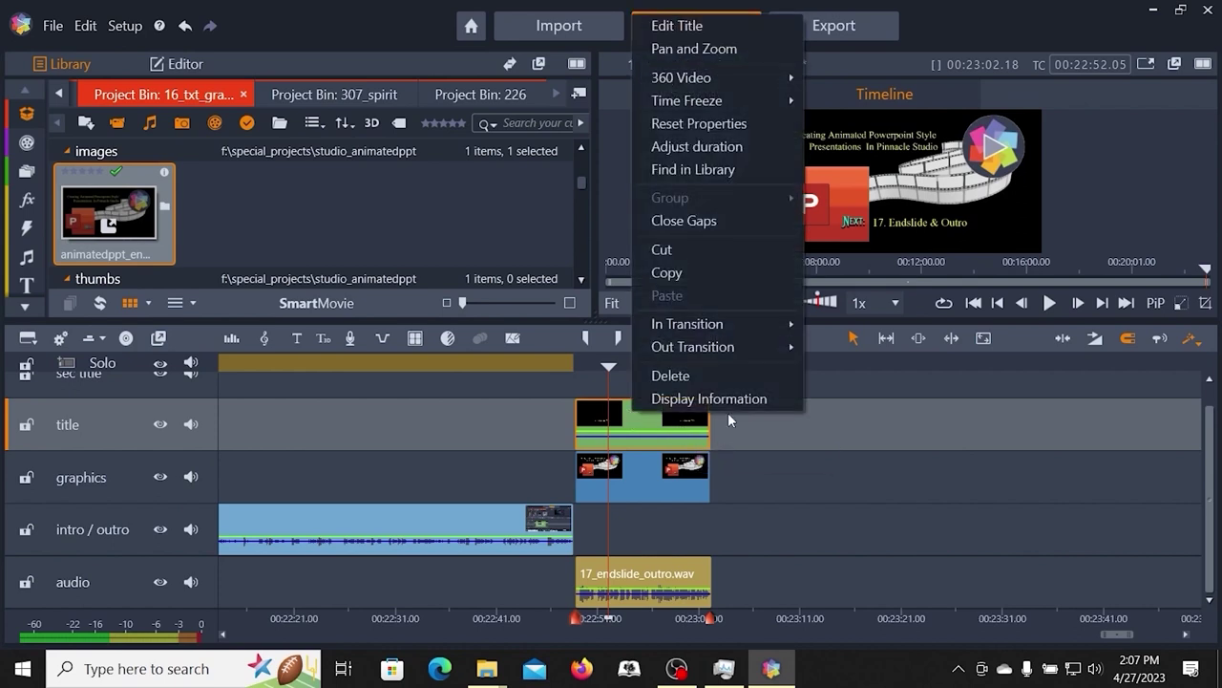
pyautogui.click(689, 28)
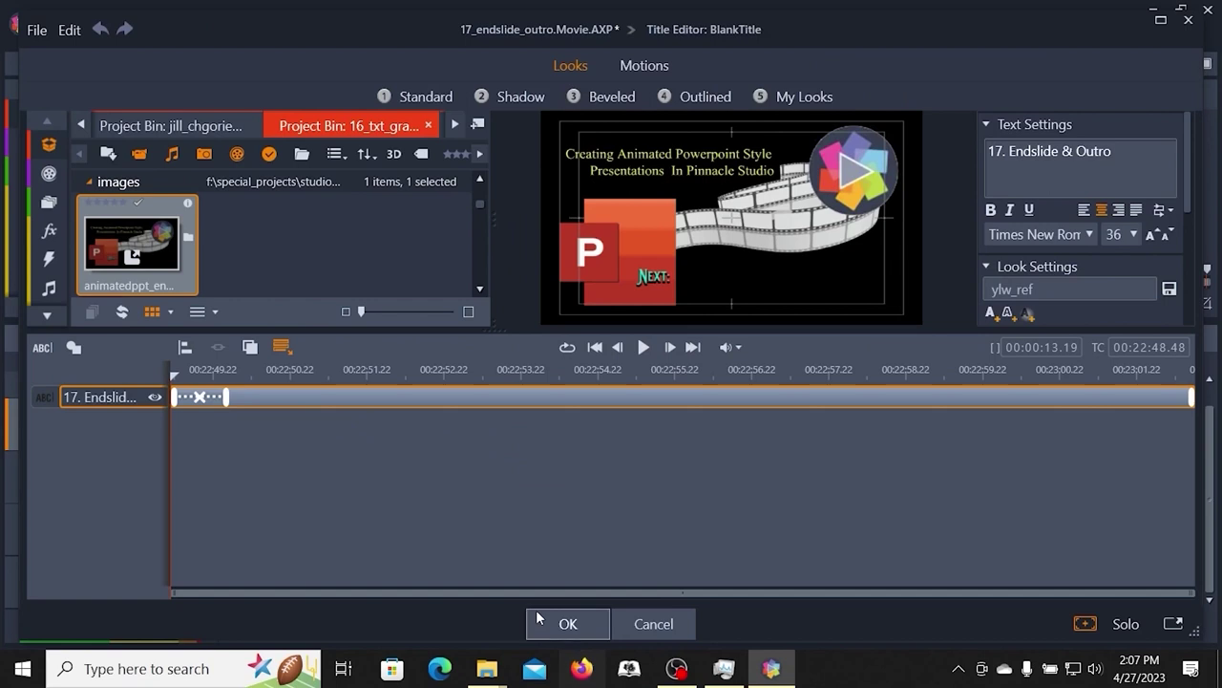
pyautogui.click(195, 397)
pyautogui.moveTo(195, 398); pyautogui.dragTo(245, 397)
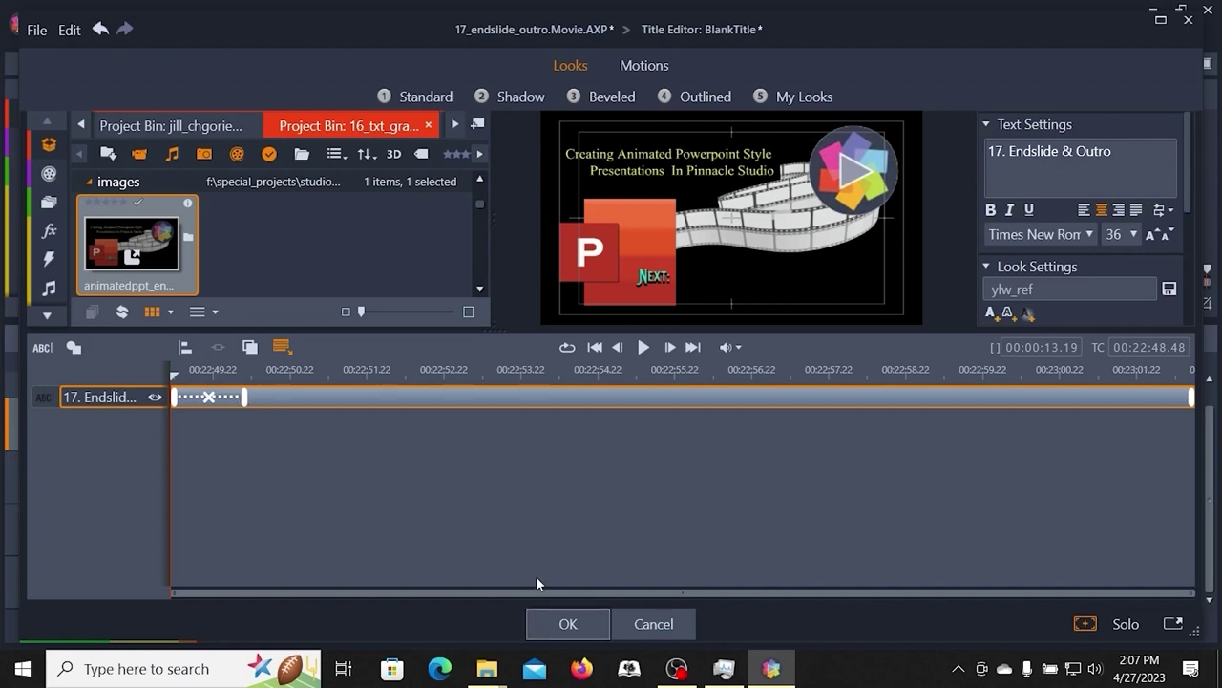
pyautogui.click(567, 624)
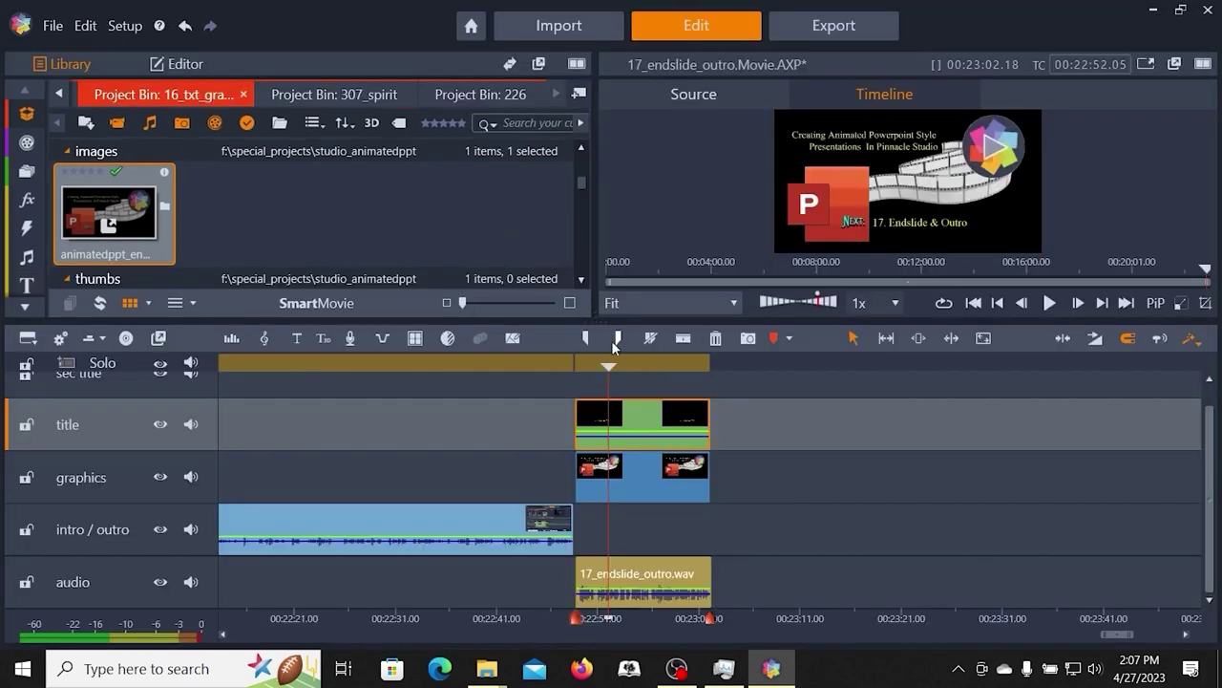
# - Play the lengthened title fade in full screen from just before the end slide, then stop and exit full screen
pyautogui.click(562, 364)
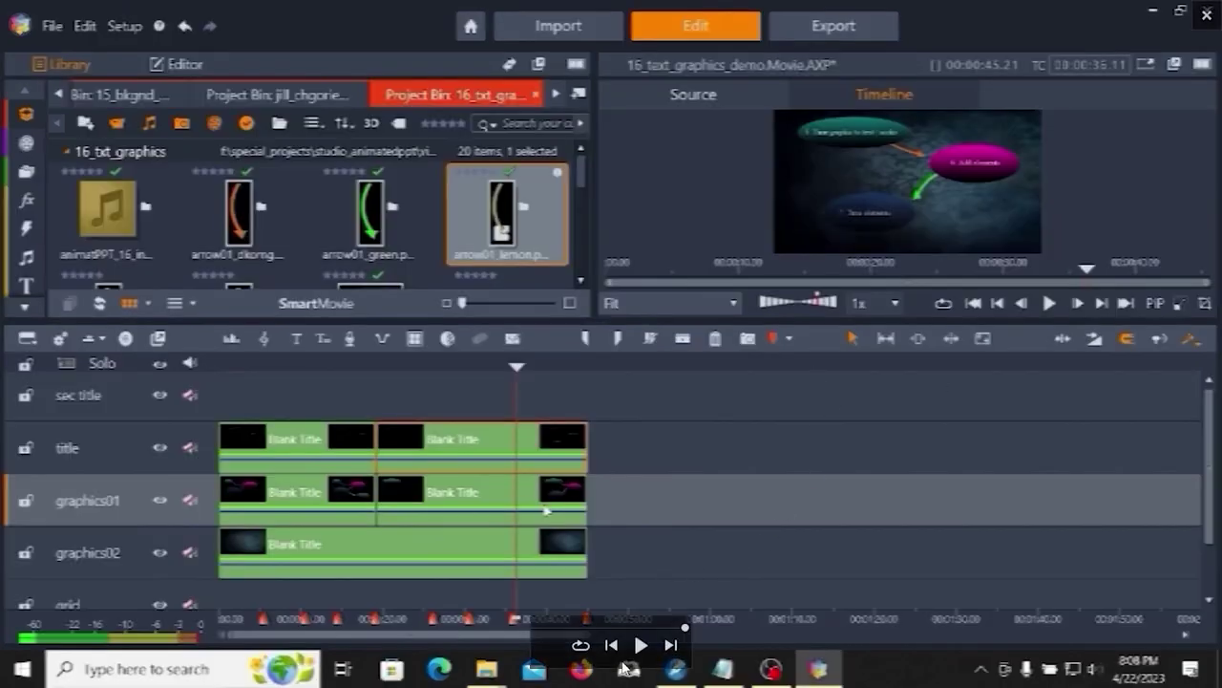
pyautogui.click(640, 645)
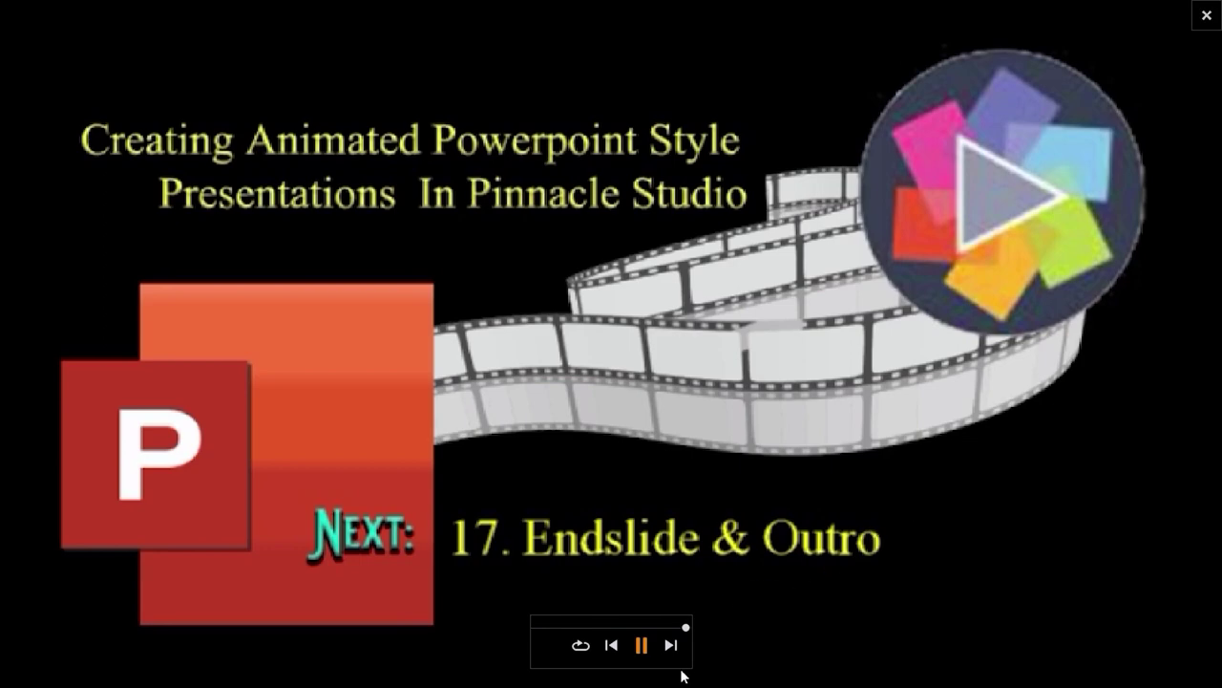
pyautogui.click(641, 646)
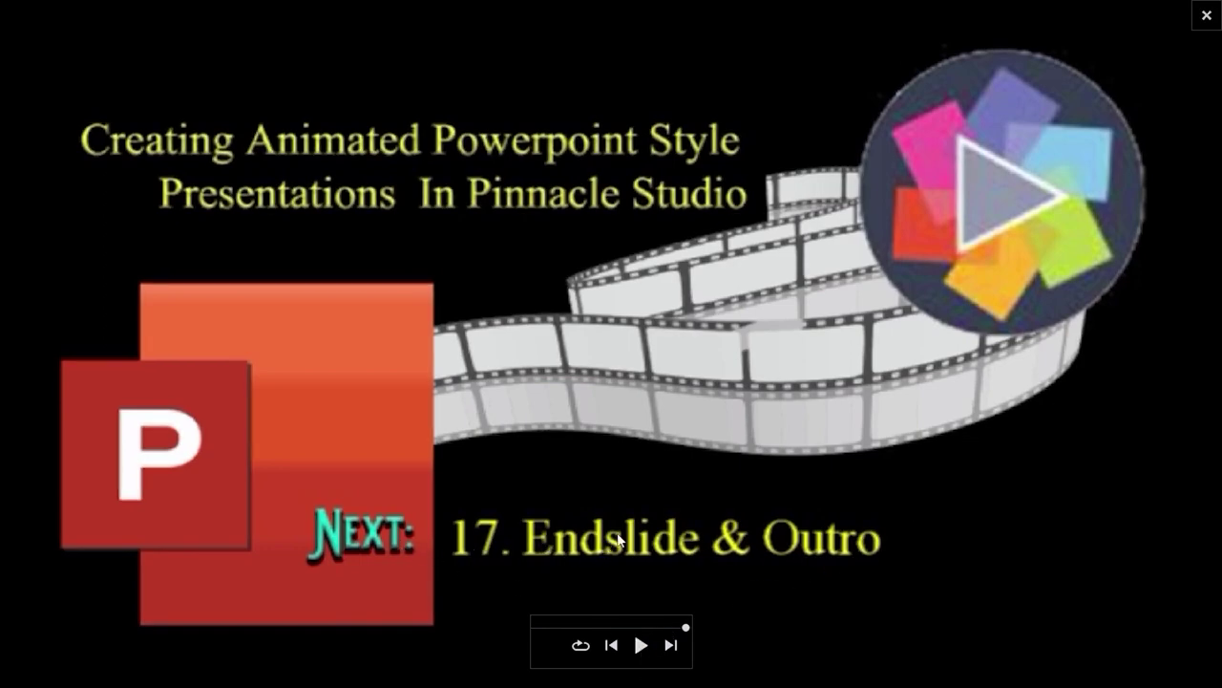
pyautogui.click(1206, 15)
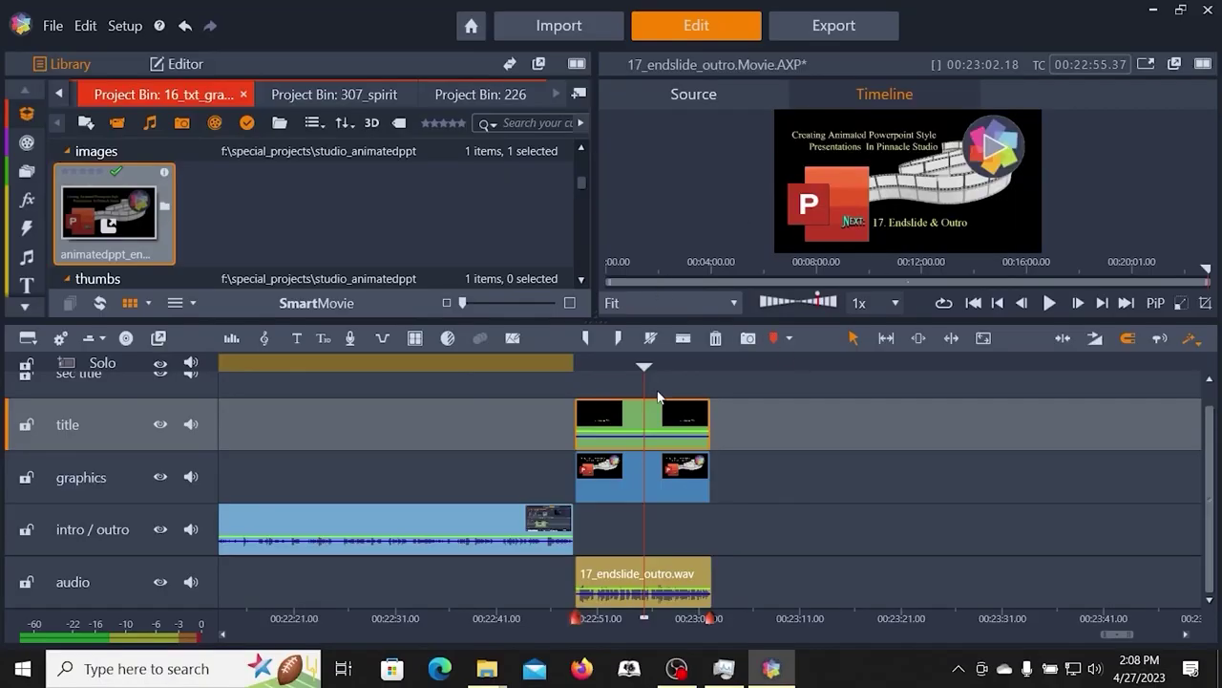
# - Enlarge the title editor's preview and nudge the "17. Endslide & Outro" text slightly up and left to align with "Next:"
pyautogui.rightClick(619, 432)
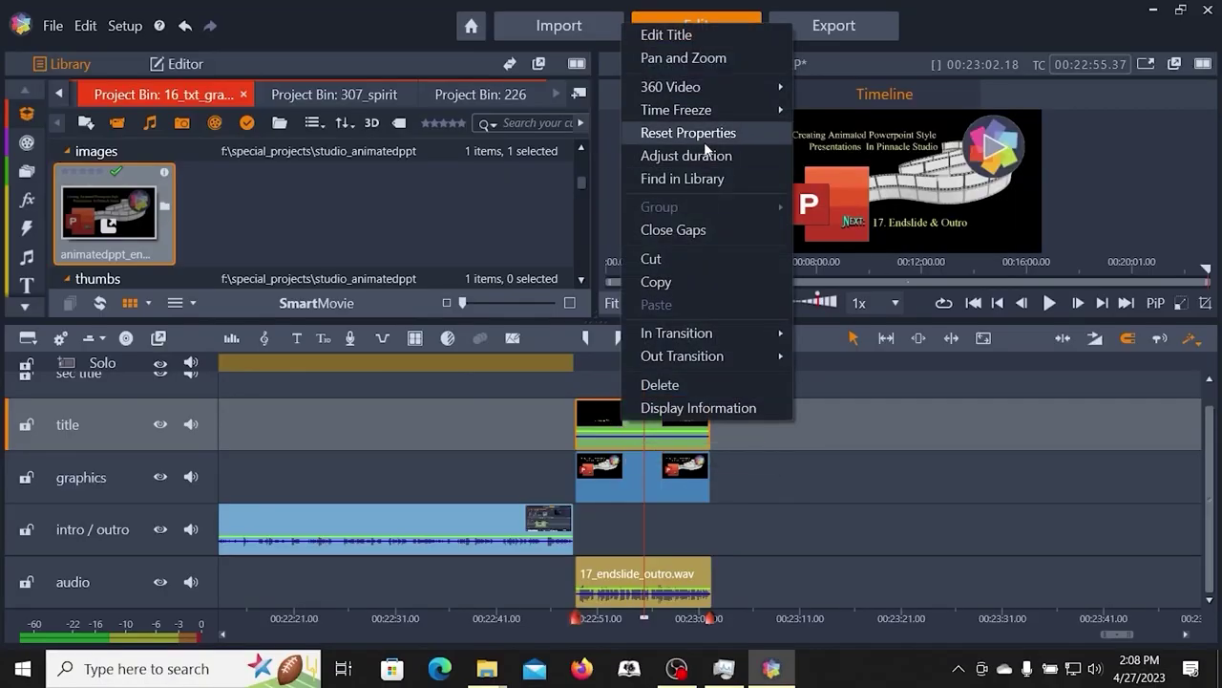
pyautogui.click(691, 36)
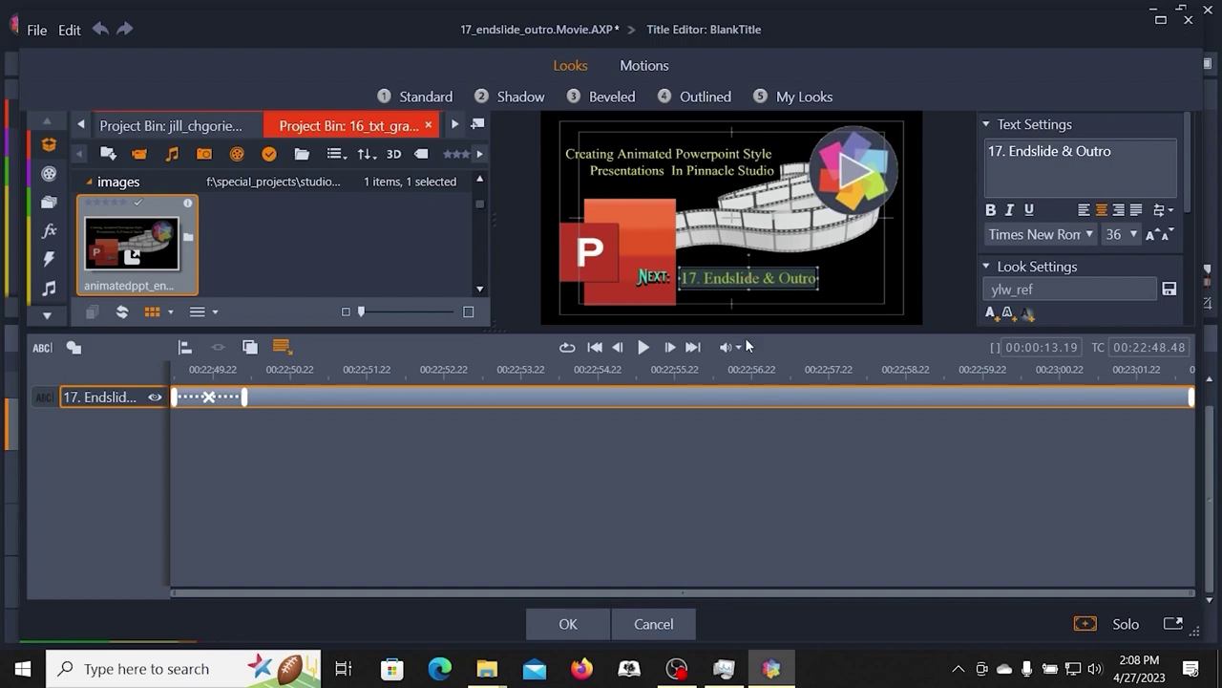
pyautogui.moveTo(744, 342); pyautogui.dragTo(736, 494)
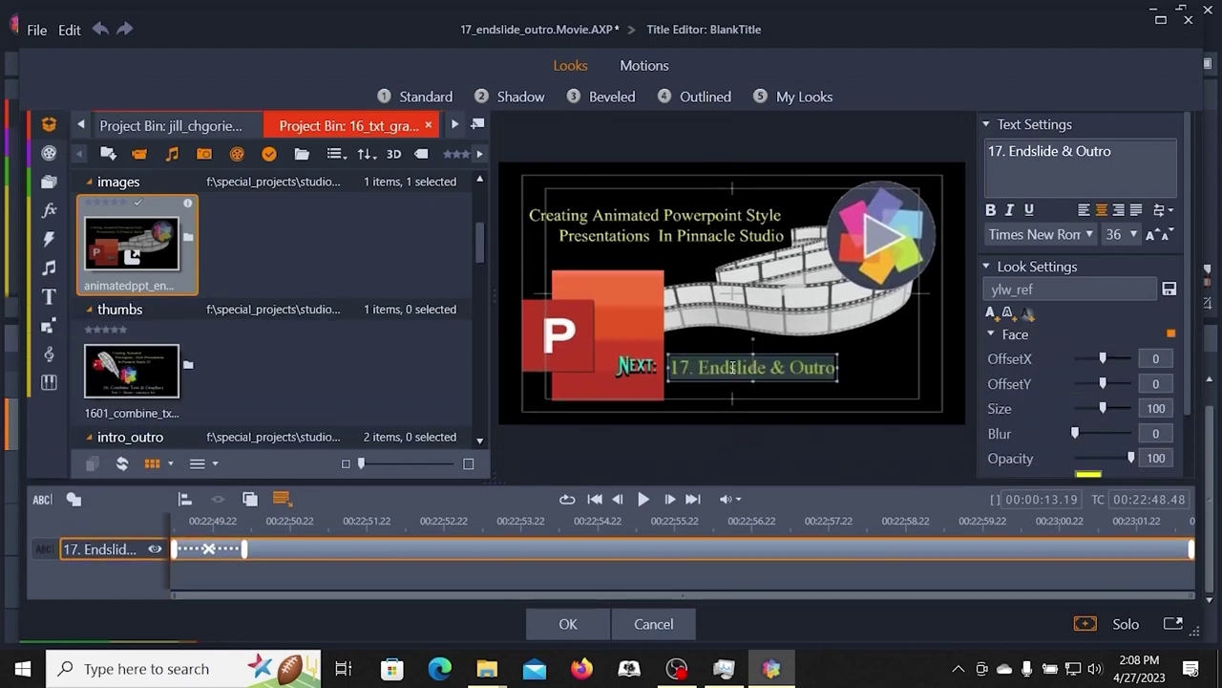
pyautogui.moveTo(727, 381); pyautogui.dragTo(726, 381)
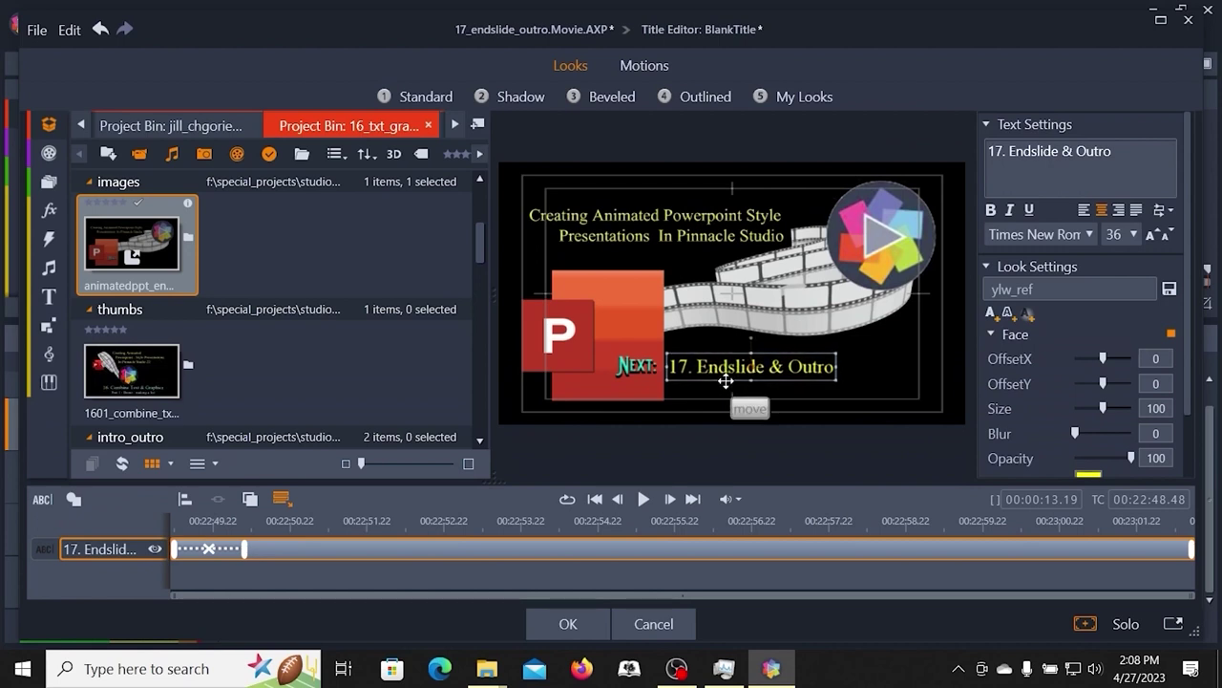
pyautogui.click(857, 375)
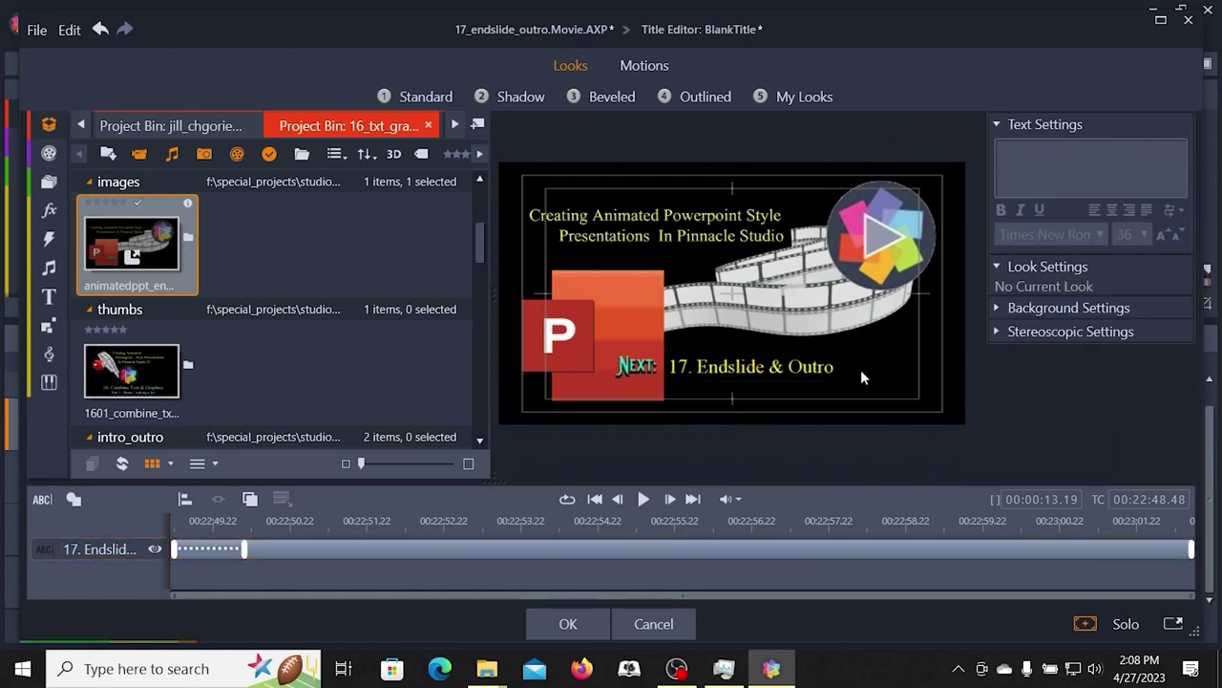
pyautogui.click(568, 624)
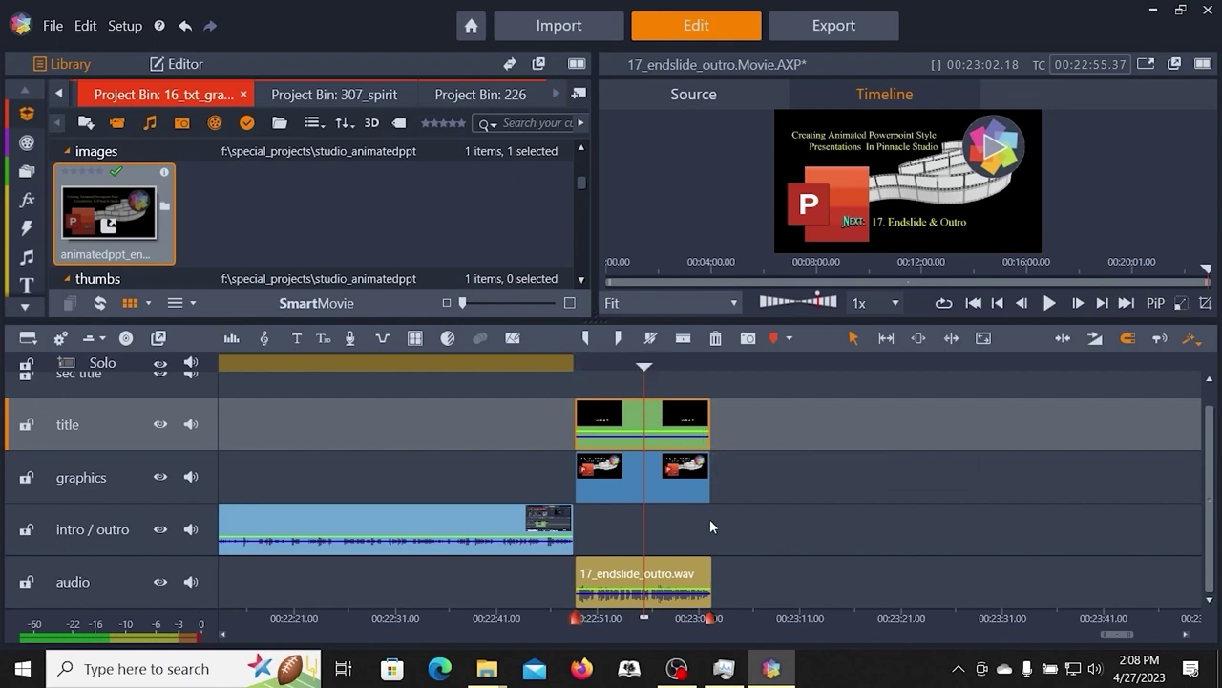
# - Place tlc_outro.mp4 from the intro_outro bin on the intro / outro track, starting where the end slide finishes
pyautogui.click(698, 594)
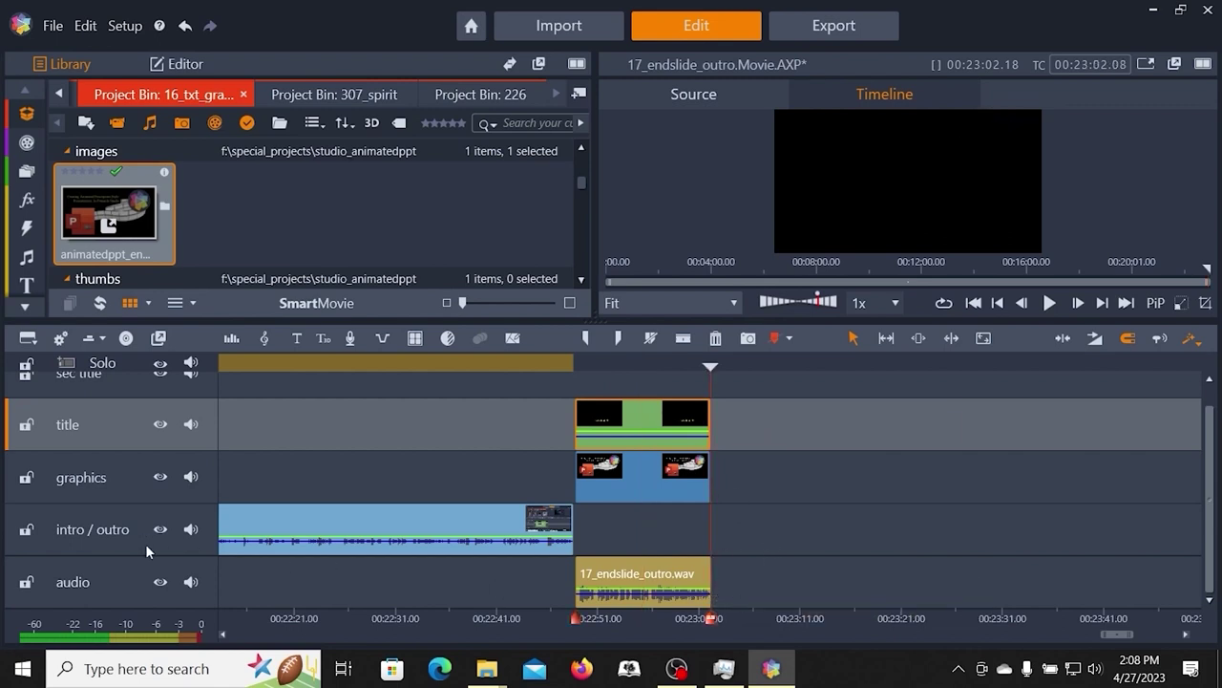
pyautogui.click(100, 528)
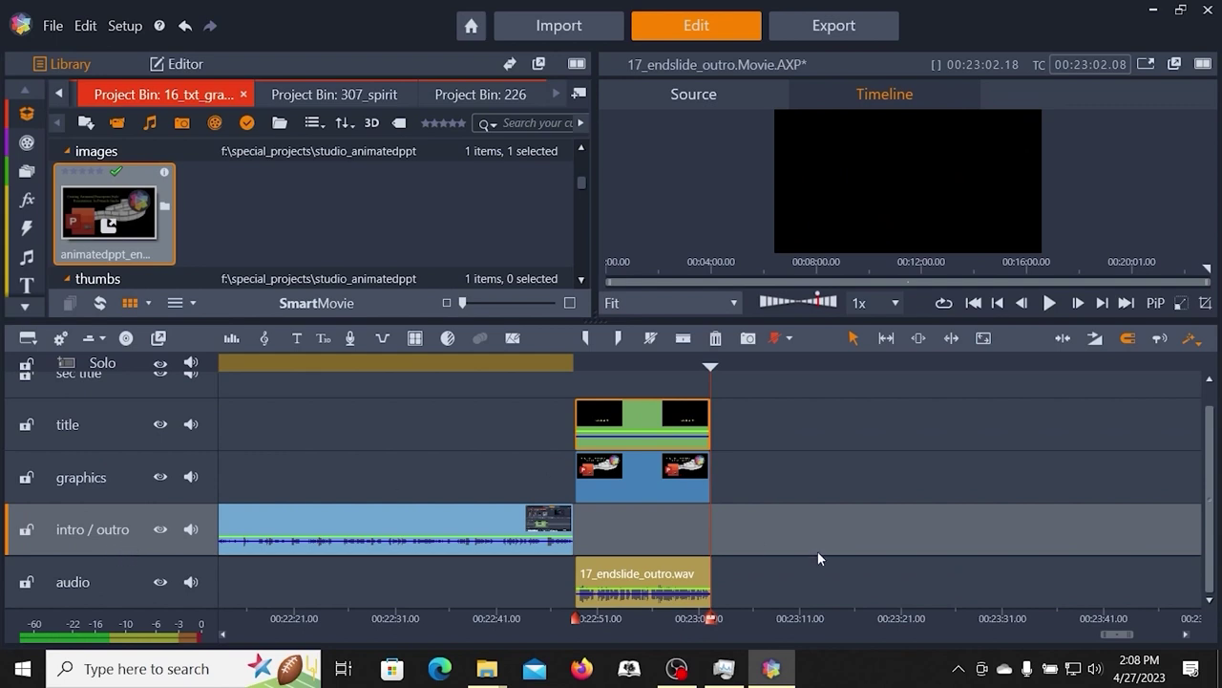
pyautogui.click(798, 515)
pyautogui.moveTo(582, 187); pyautogui.dragTo(582, 204)
pyautogui.click(282, 215)
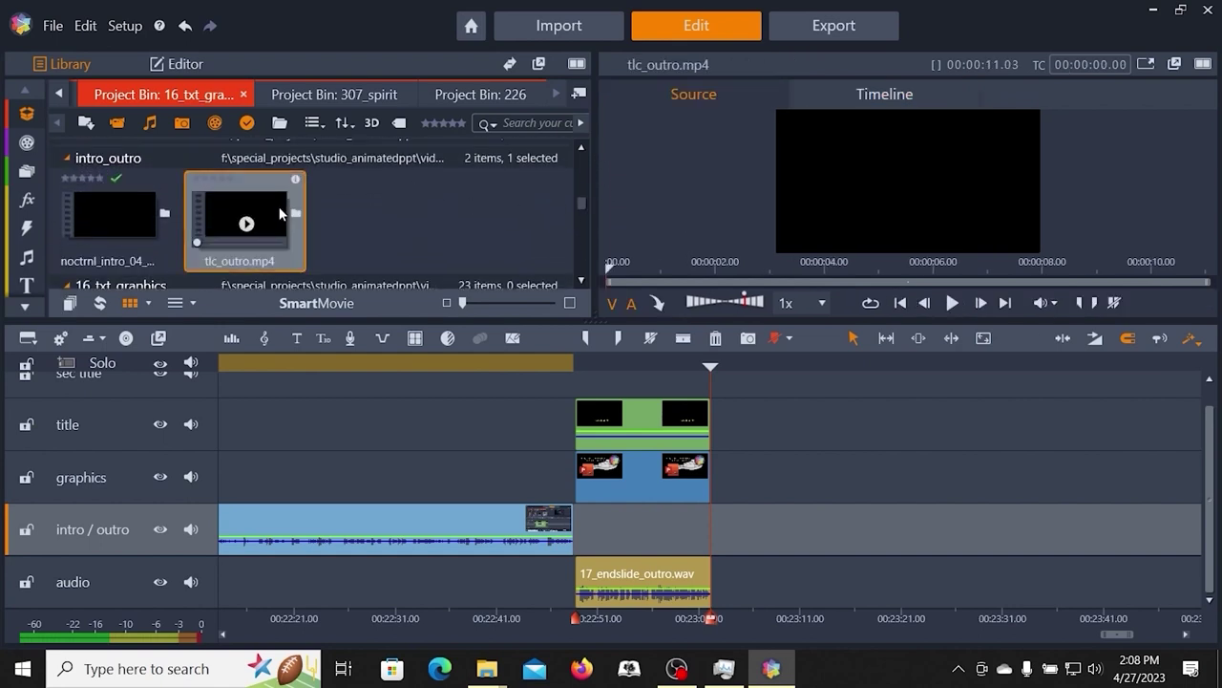
pyautogui.click(659, 302)
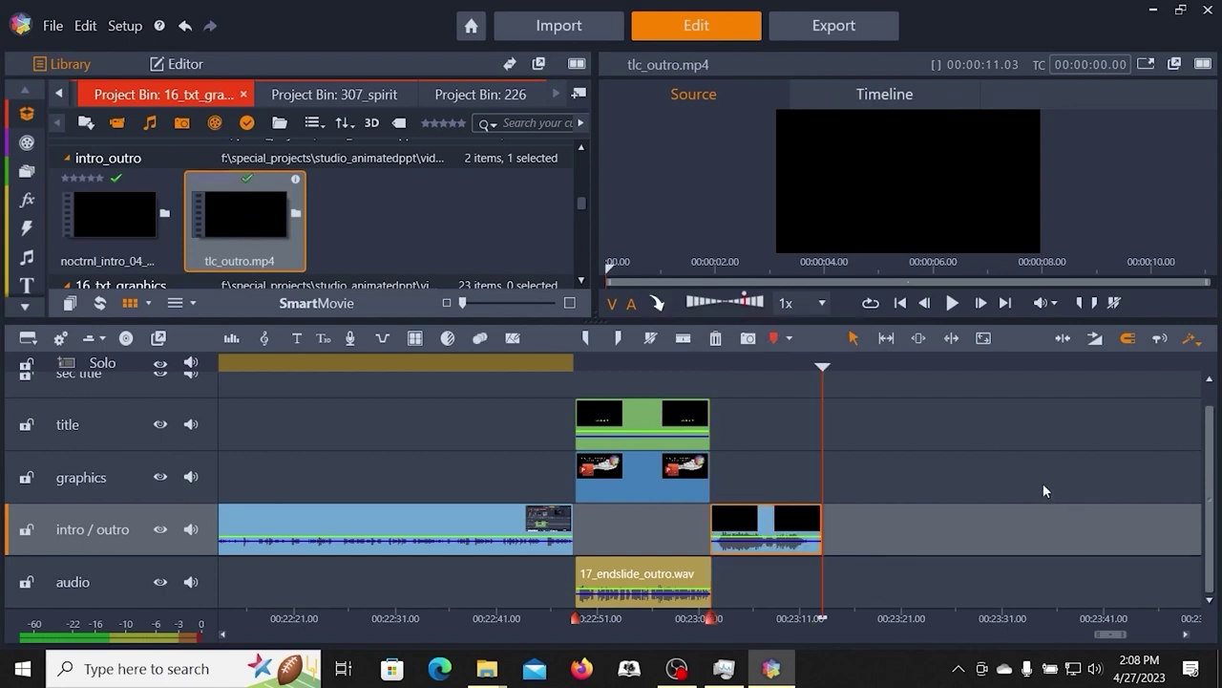
# - Play the last seconds of the end slide into the outro clip, in full screen and in the timeline preview
pyautogui.click(682, 364)
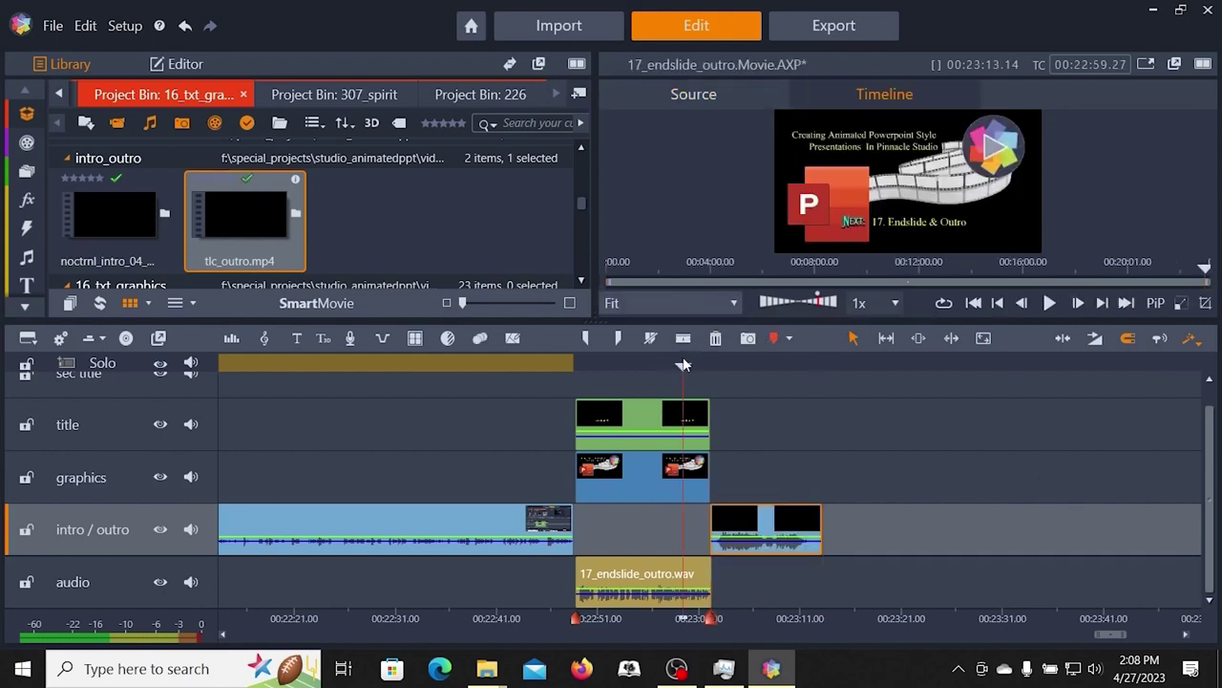
pyautogui.click(1146, 66)
pyautogui.click(641, 646)
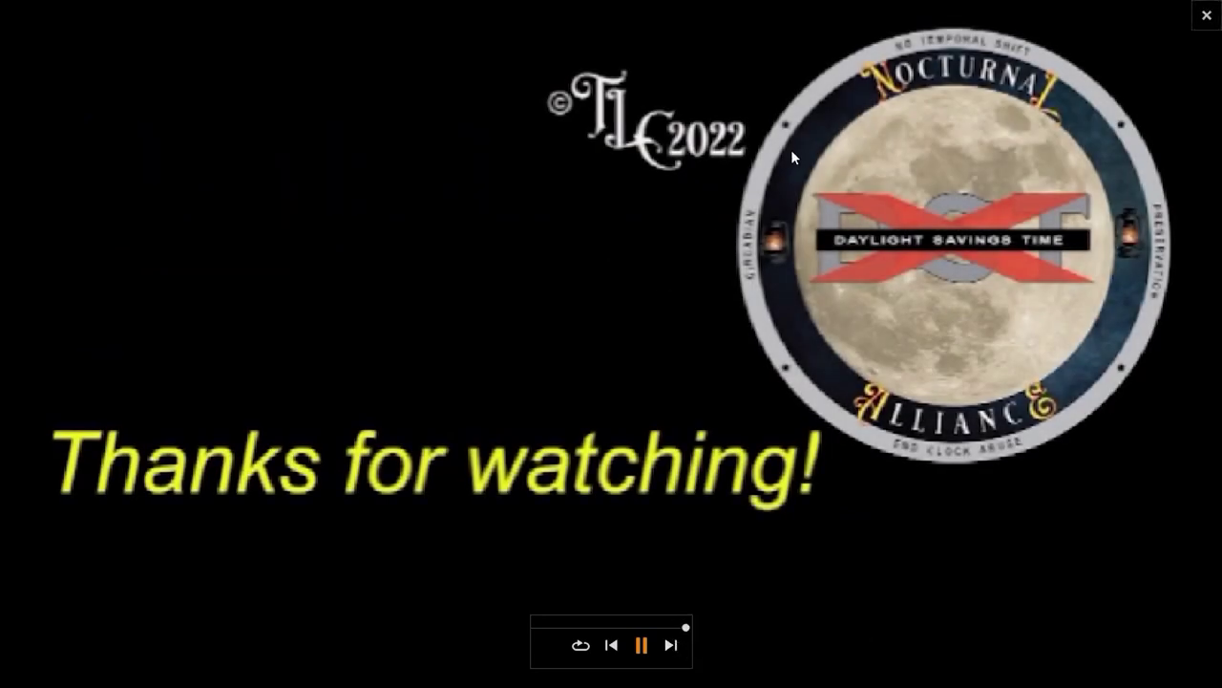
pyautogui.click(1208, 17)
pyautogui.click(1048, 303)
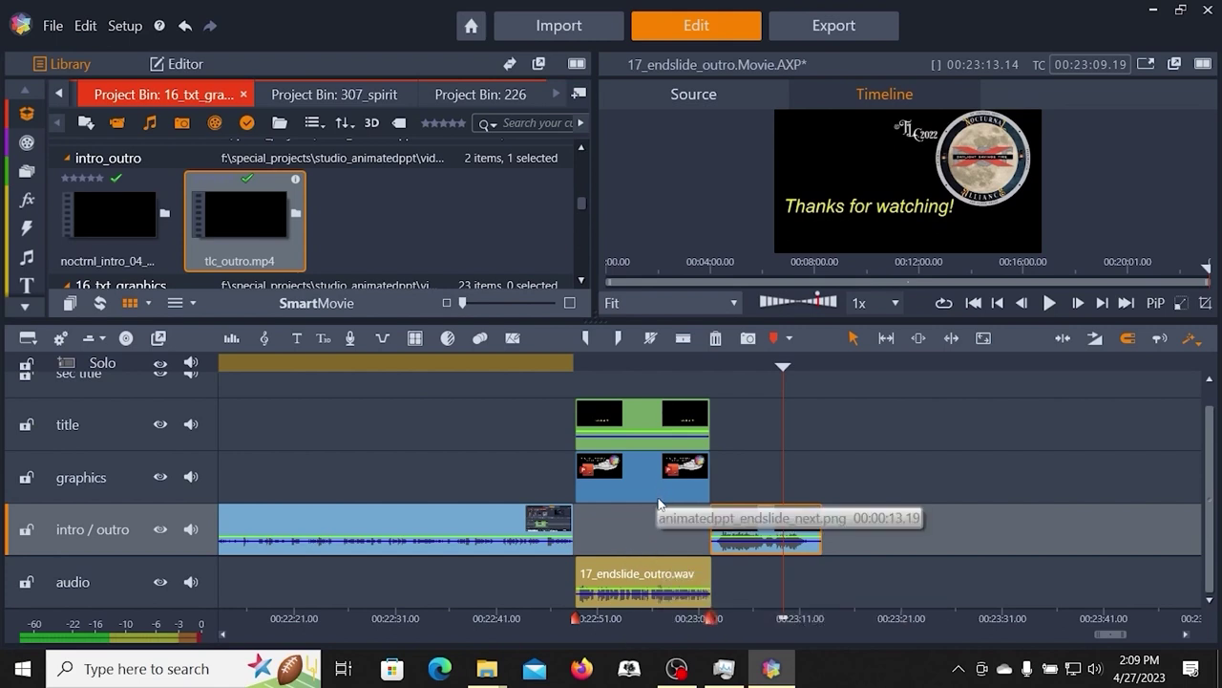
# - Open the 305_heart movie and go to the end slide image near the end of its timeline
pyautogui.click(53, 27)
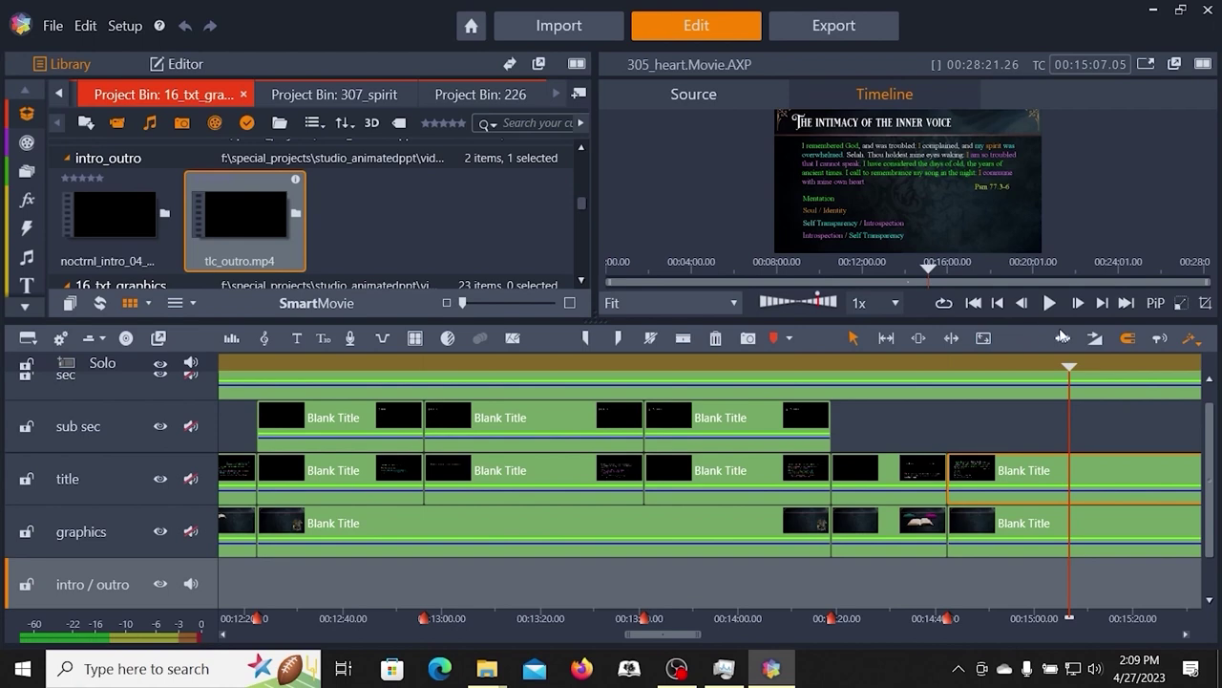
pyautogui.click(1101, 303)
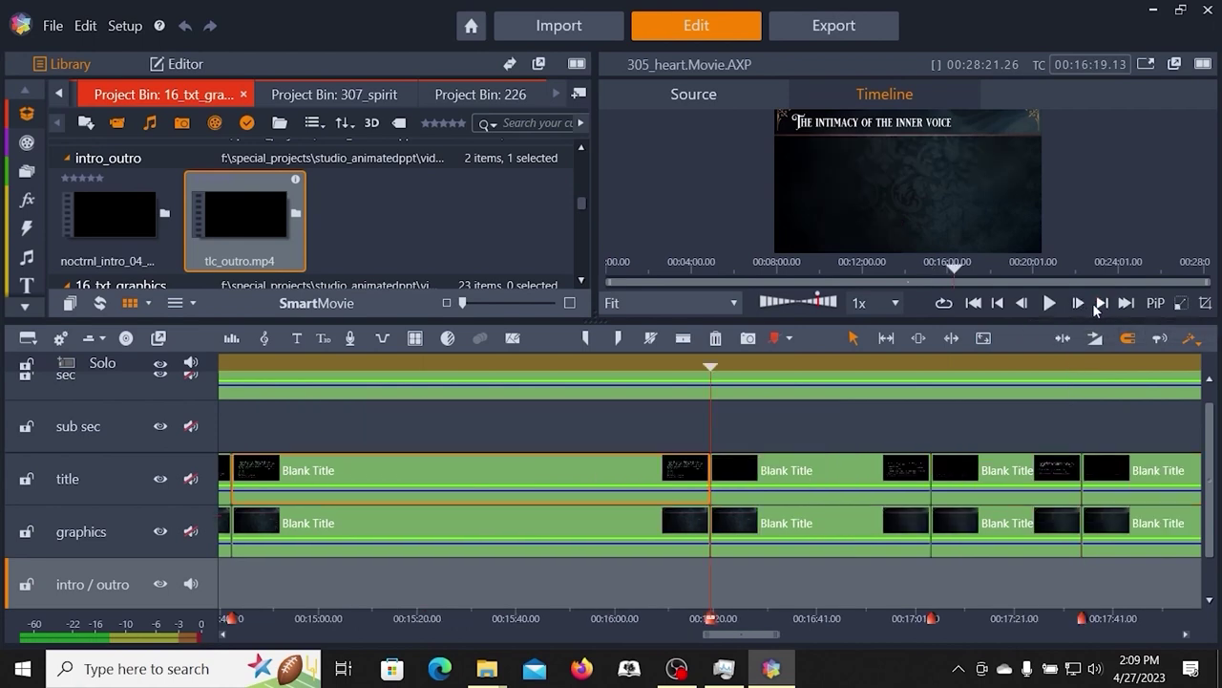
pyautogui.click(1102, 303)
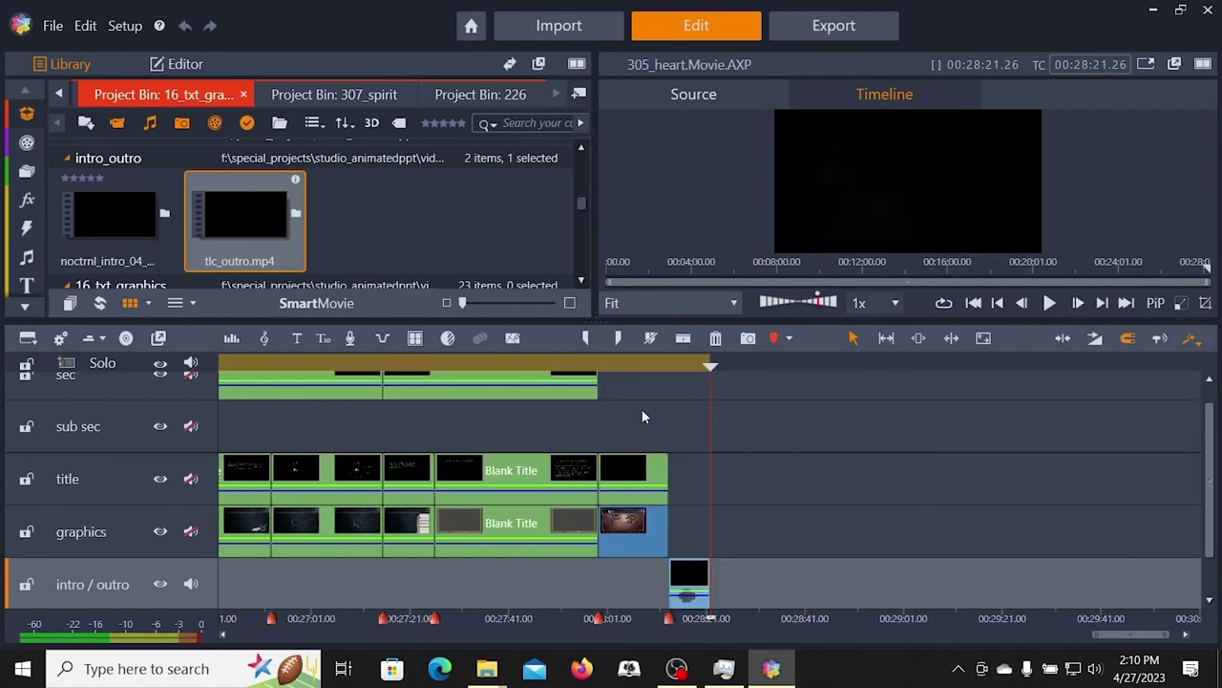
pyautogui.click(640, 540)
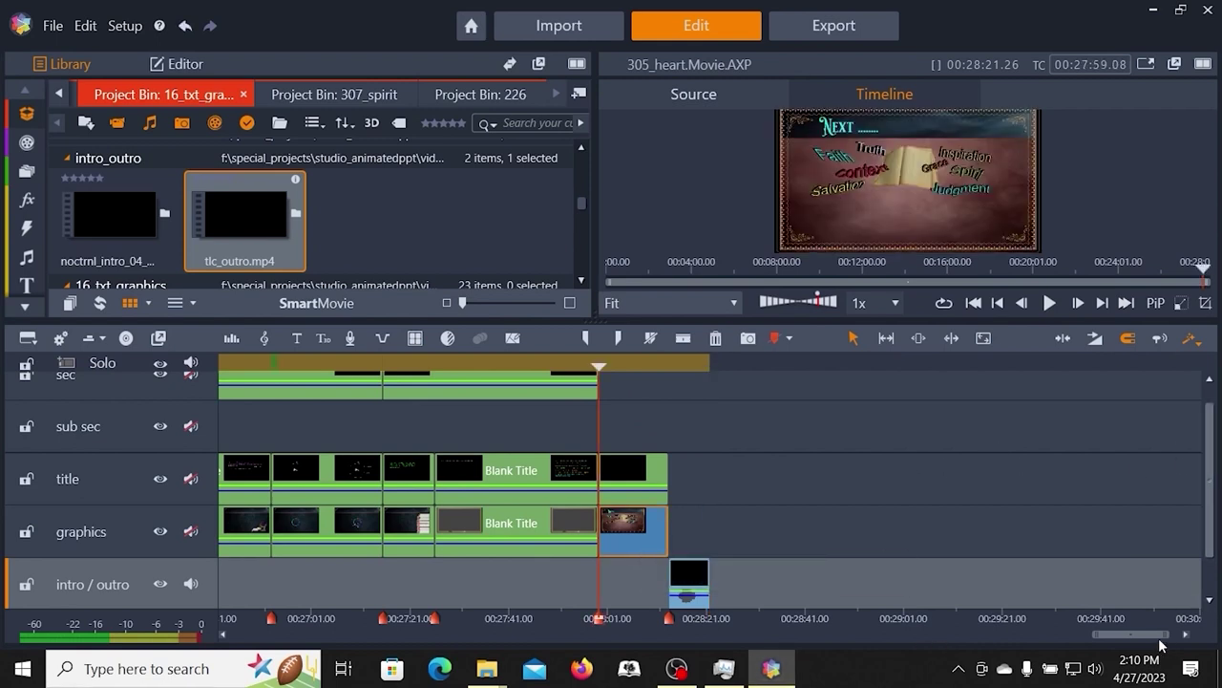
# - Open the title clip above the 305_heart end slide in the title editor
pyautogui.click(647, 479)
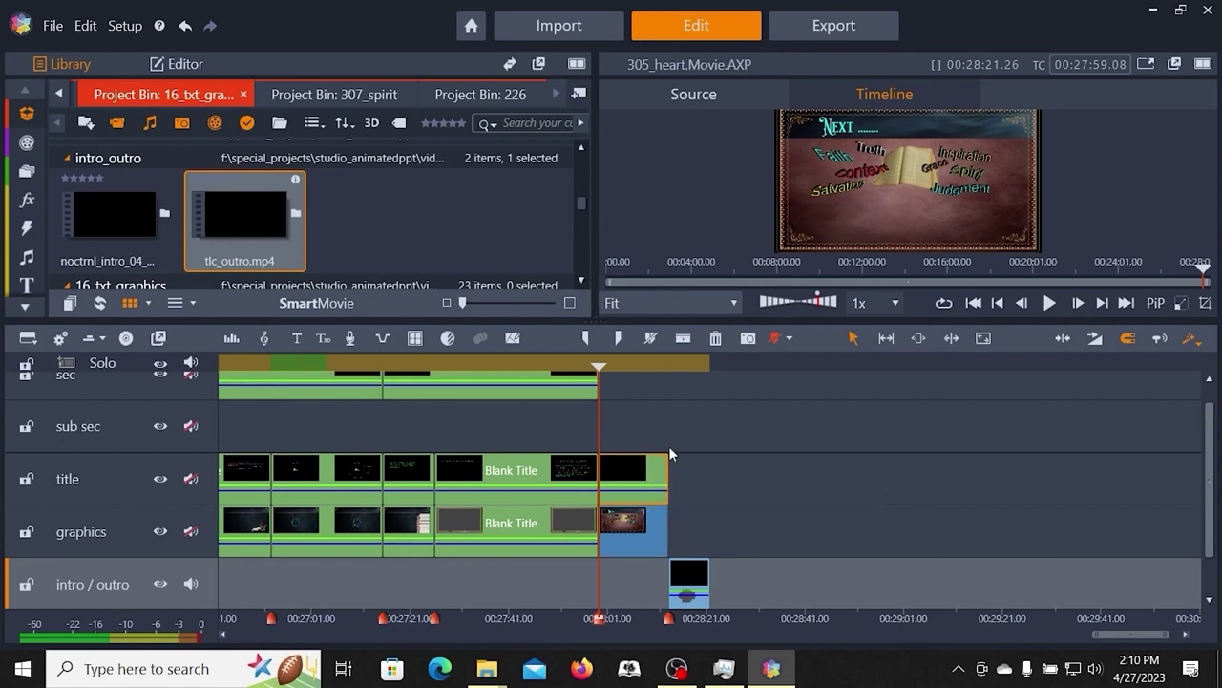
pyautogui.rightClick(645, 470)
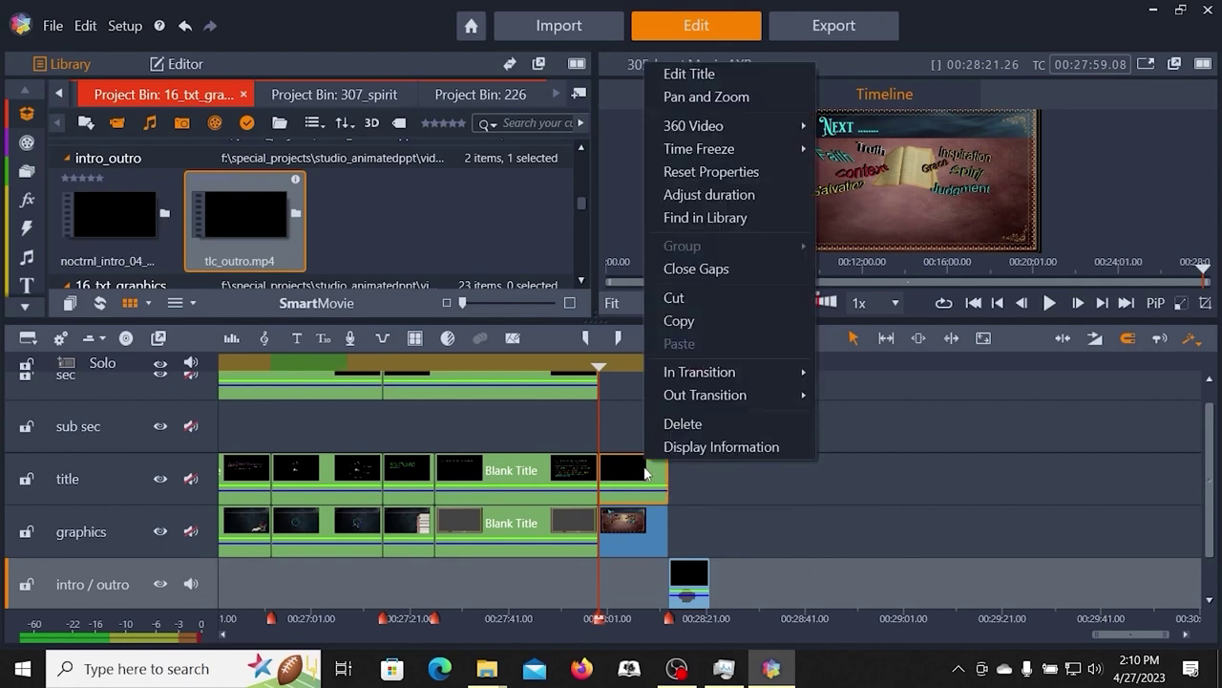
pyautogui.click(695, 76)
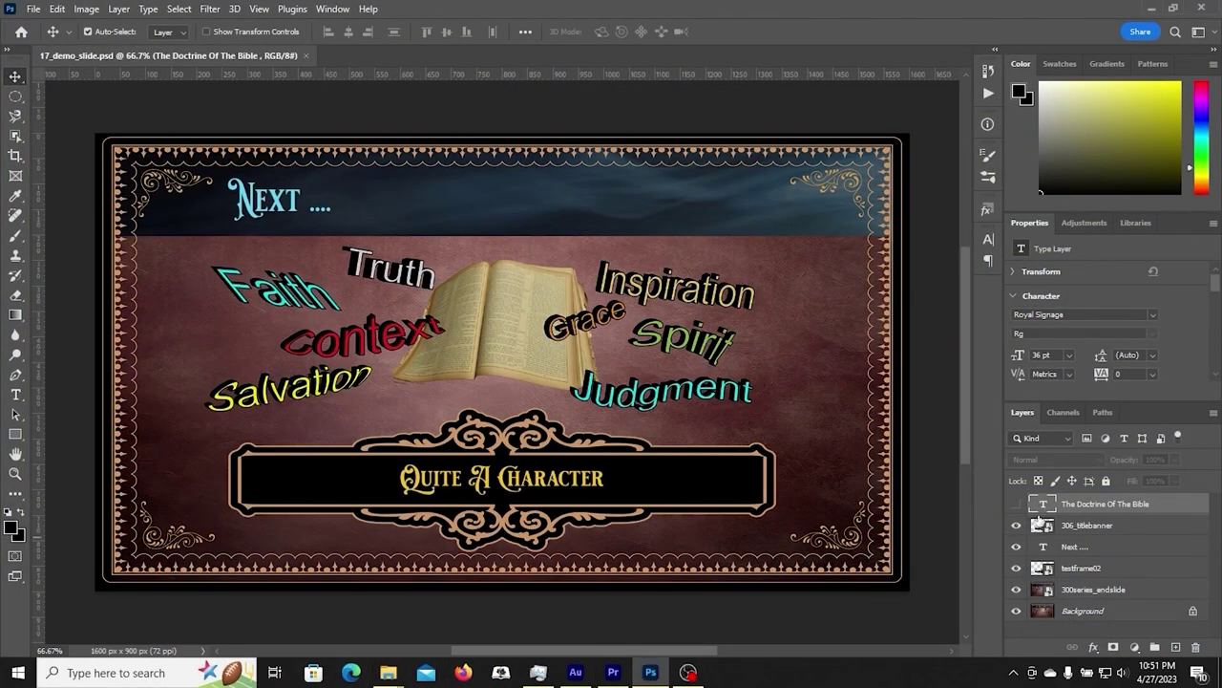
# - In Photoshop's 17_demo_slide.psd, hide the Background layer and toggle the "Next ....", 300series_endslide and 306_titlebanner layers off and on
pyautogui.click(1016, 547)
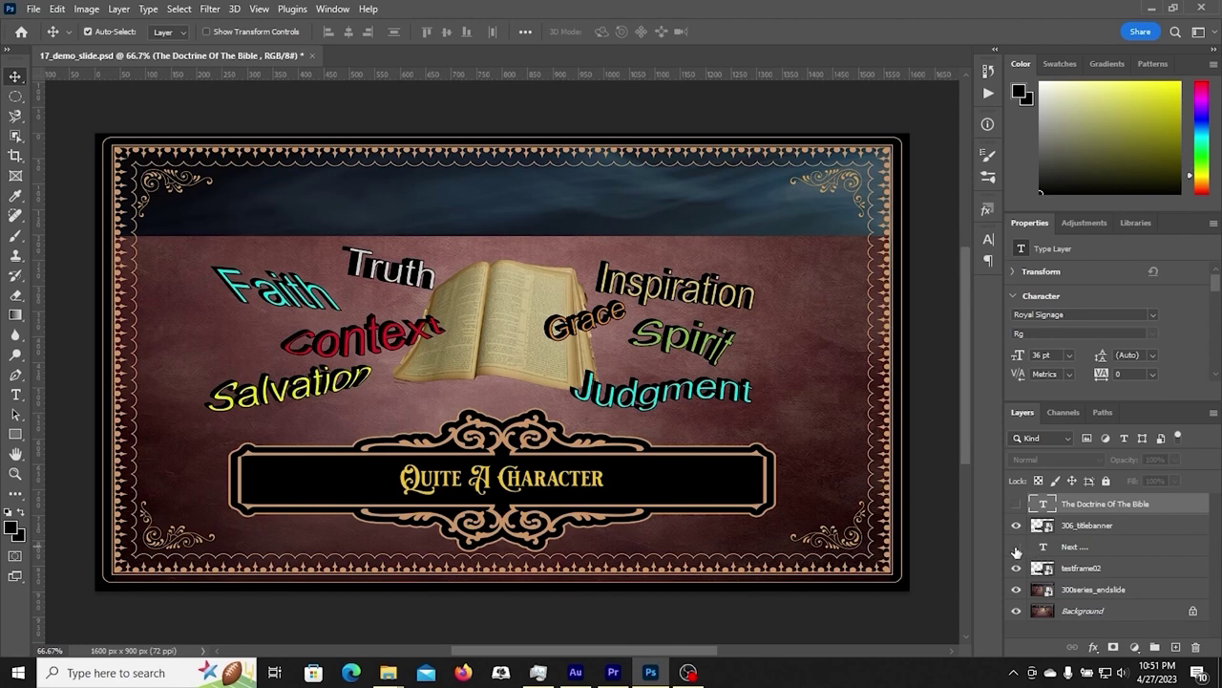
pyautogui.click(1016, 610)
pyautogui.click(1017, 590)
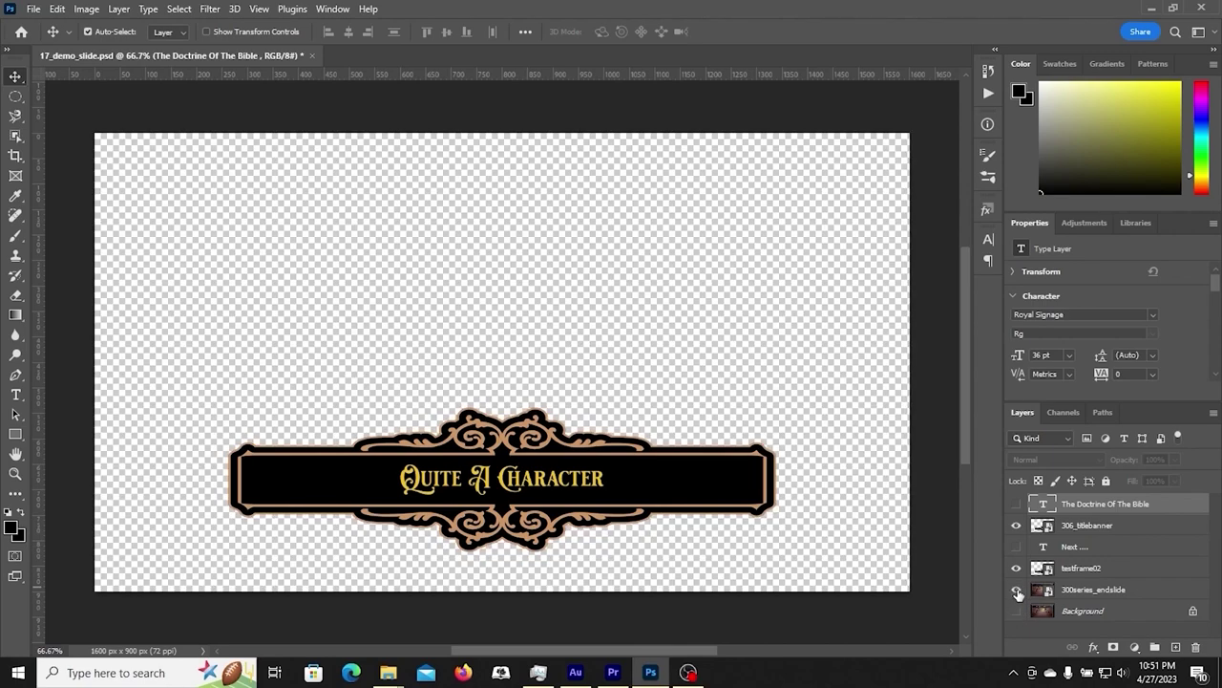
pyautogui.click(1017, 590)
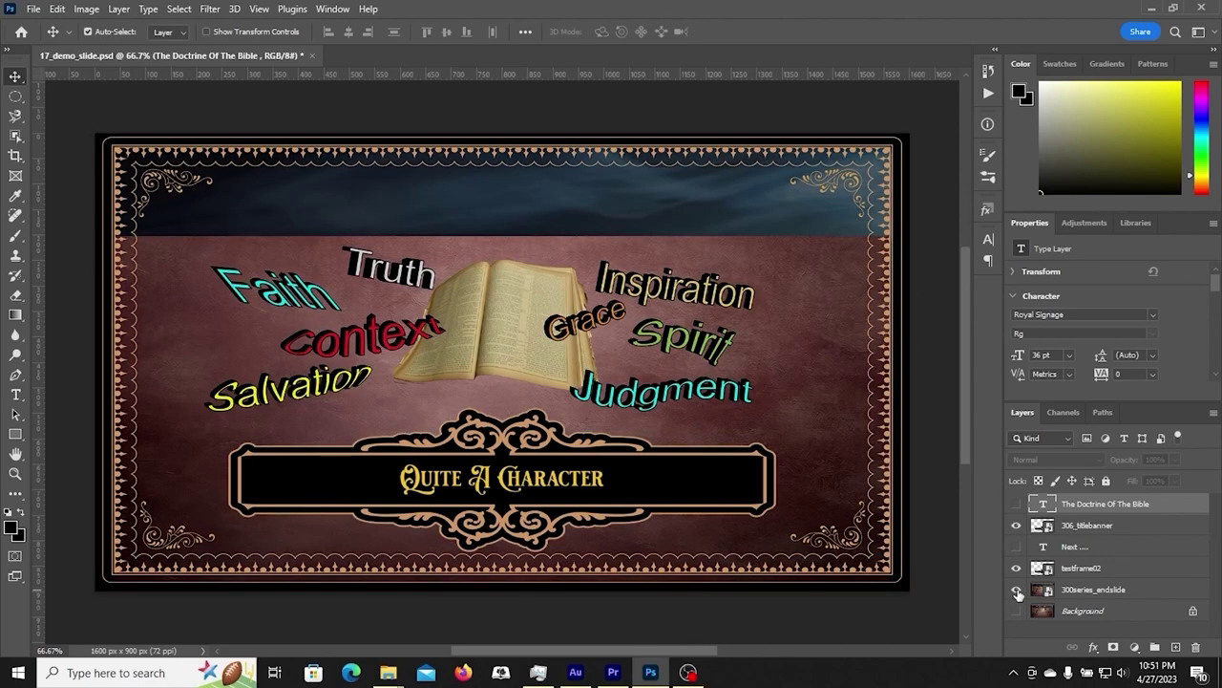
pyautogui.click(1017, 525)
pyautogui.click(1016, 525)
pyautogui.click(1017, 546)
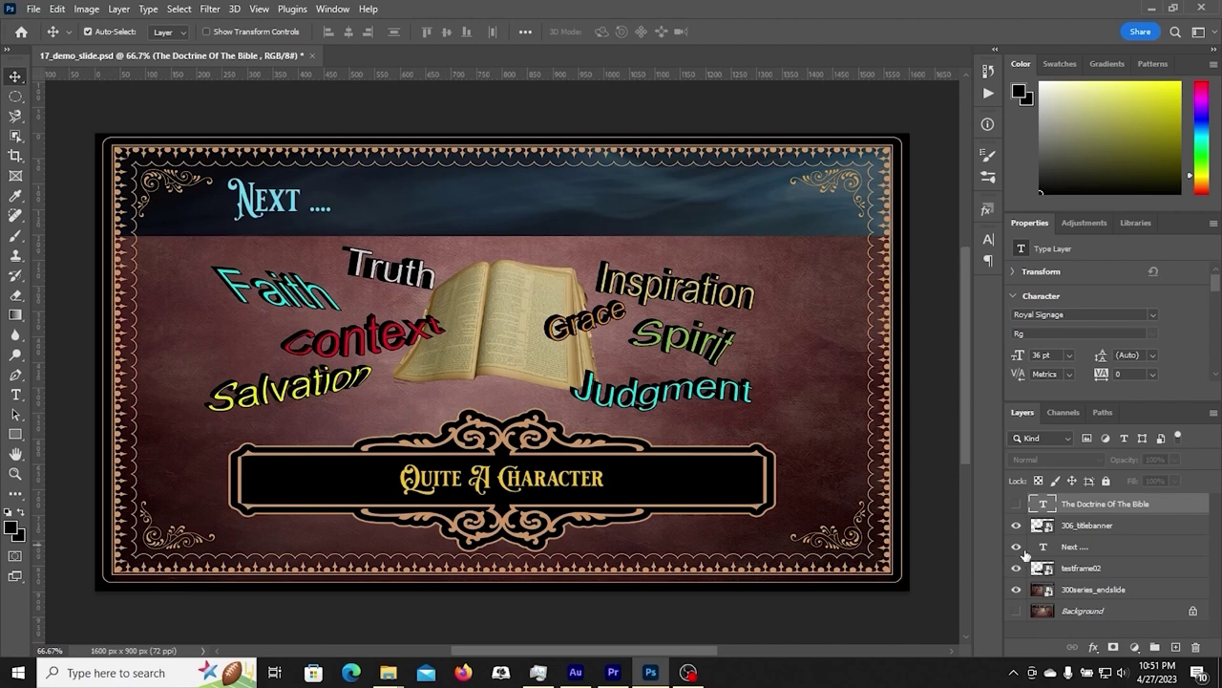
# - Hide the "Next ...." text layer and the 300series_endslide layer in 17_demo_slide.psd
pyautogui.click(1017, 547)
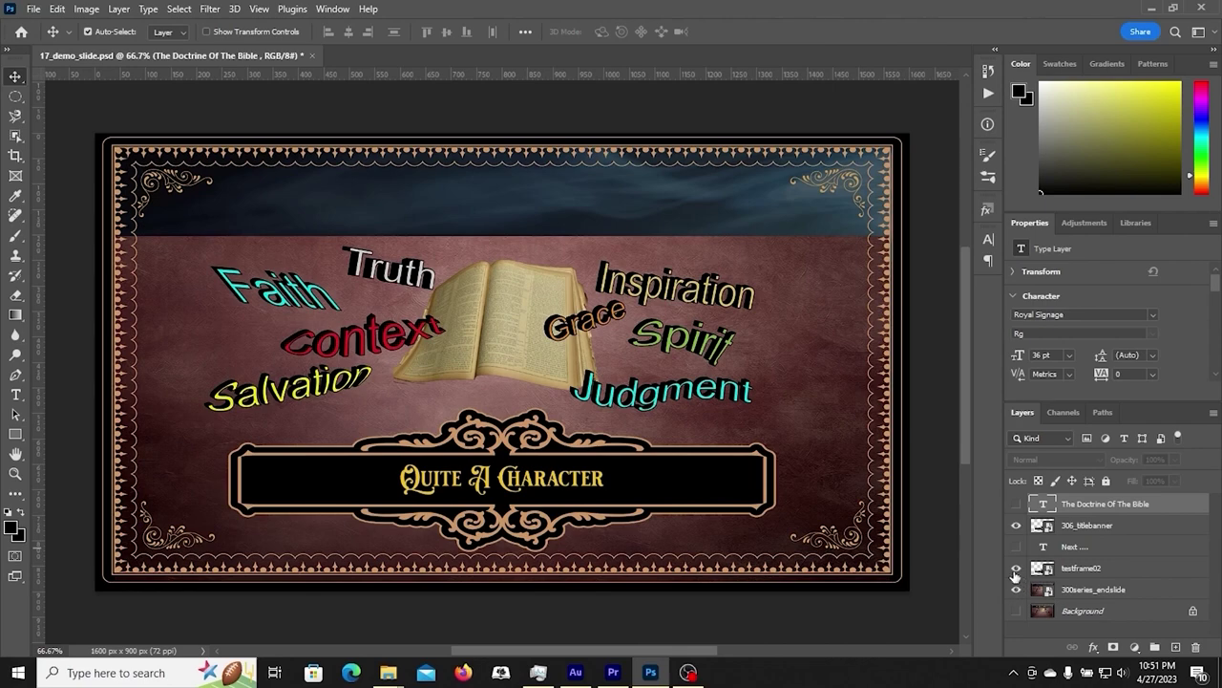
pyautogui.click(1016, 589)
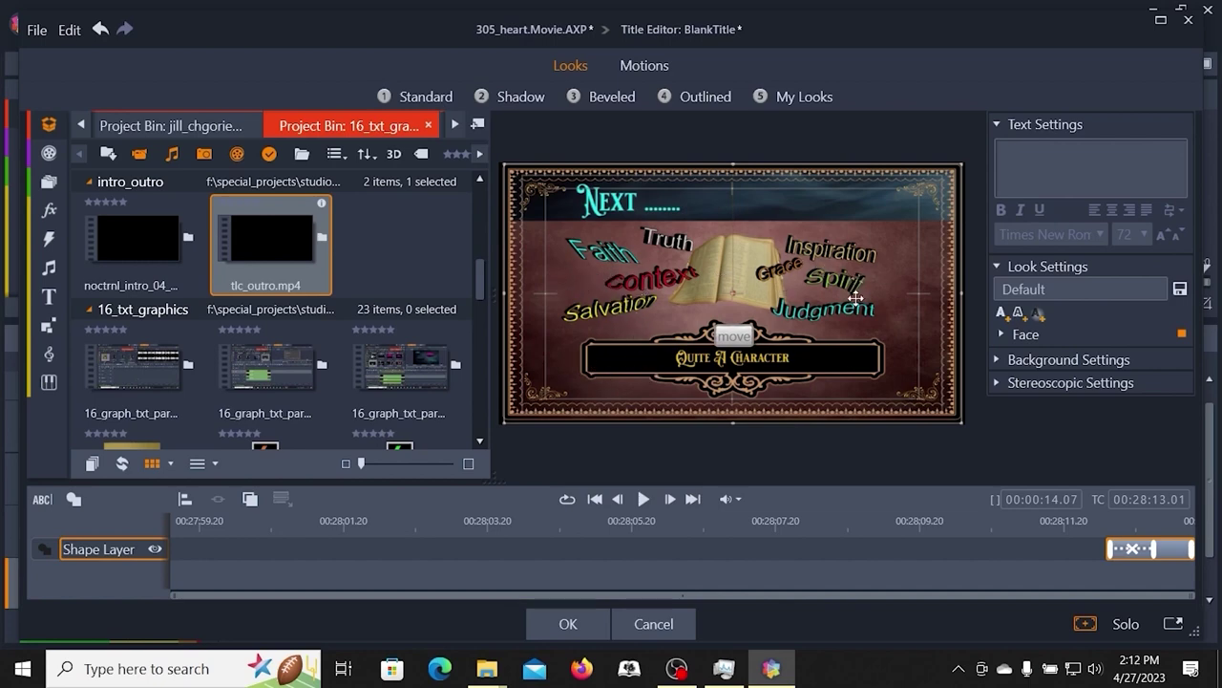
# - In Pinnacle Studio, accept the title in the title editor and play the start of the outro clip on the timeline
pyautogui.click(563, 626)
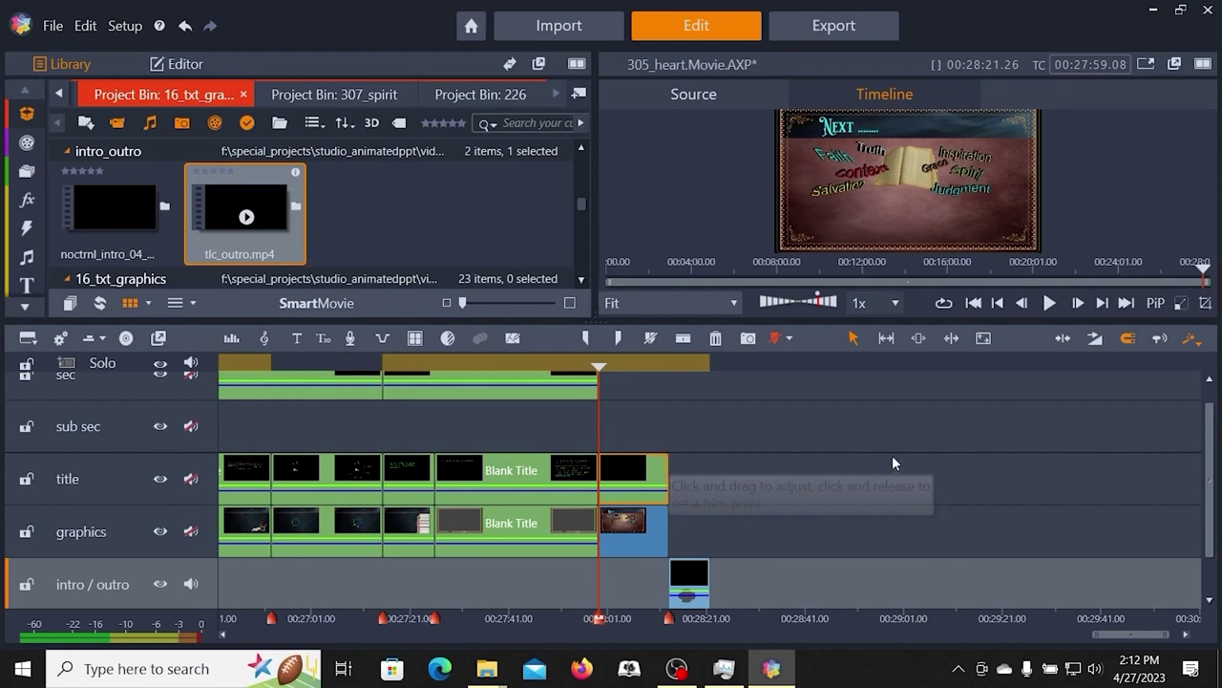
pyautogui.press('space')
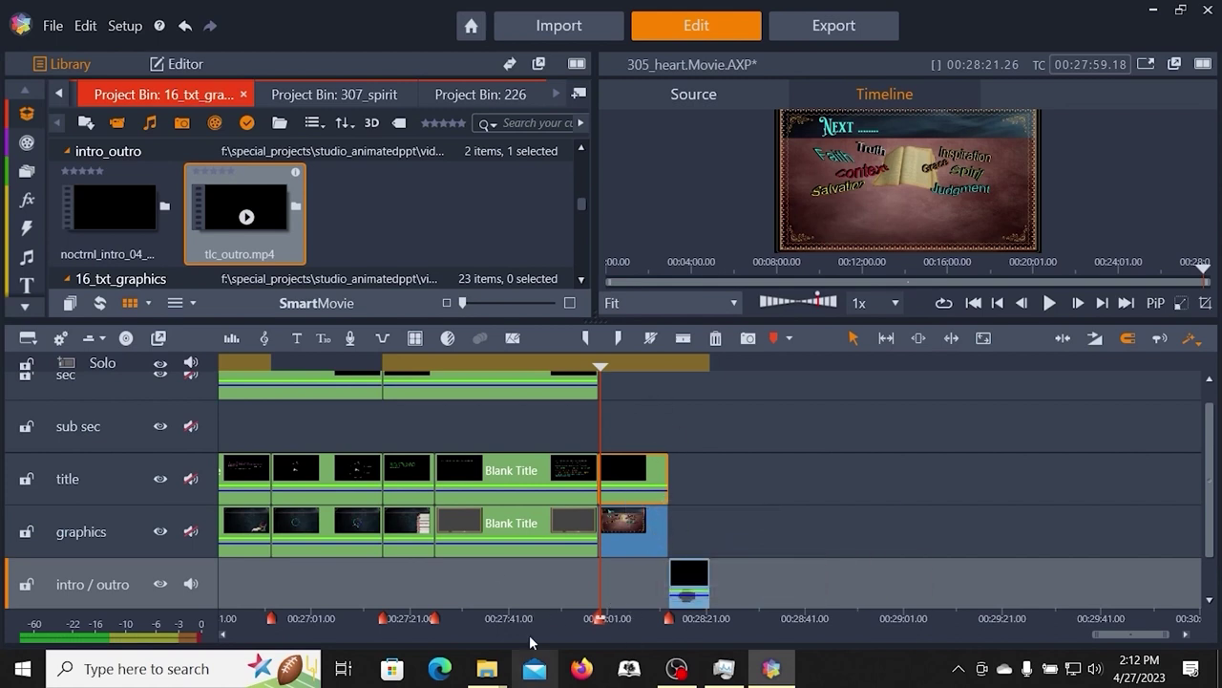
pyautogui.click(673, 540)
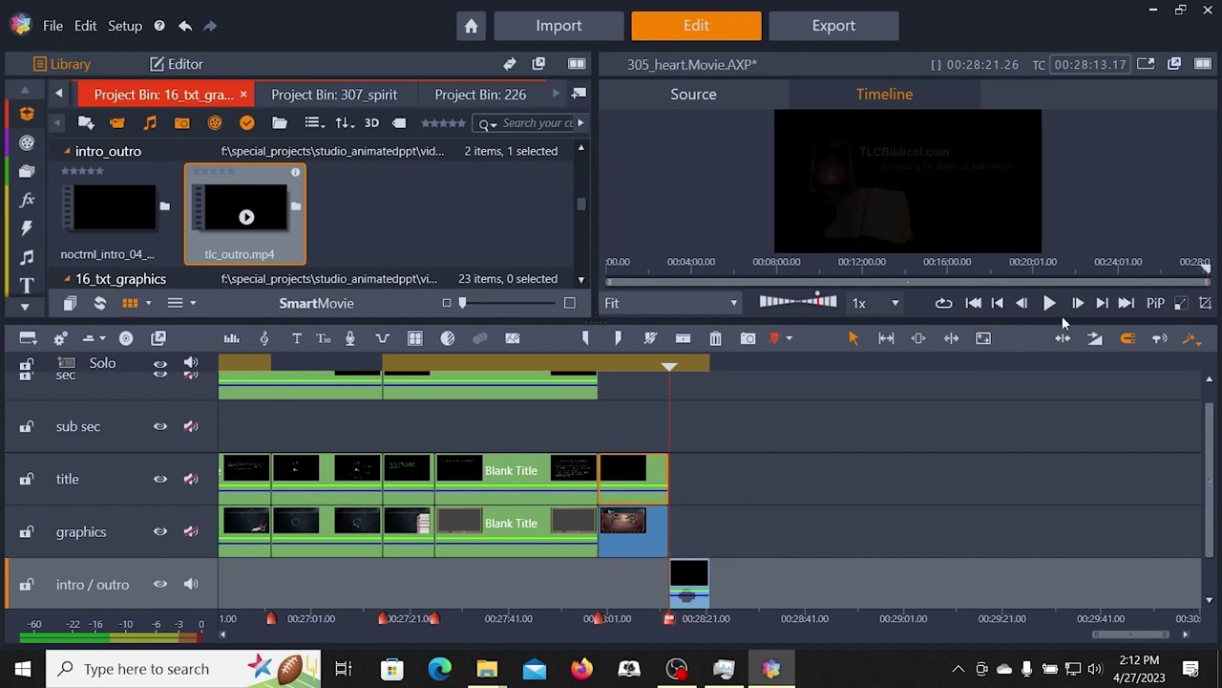
pyautogui.click(1049, 303)
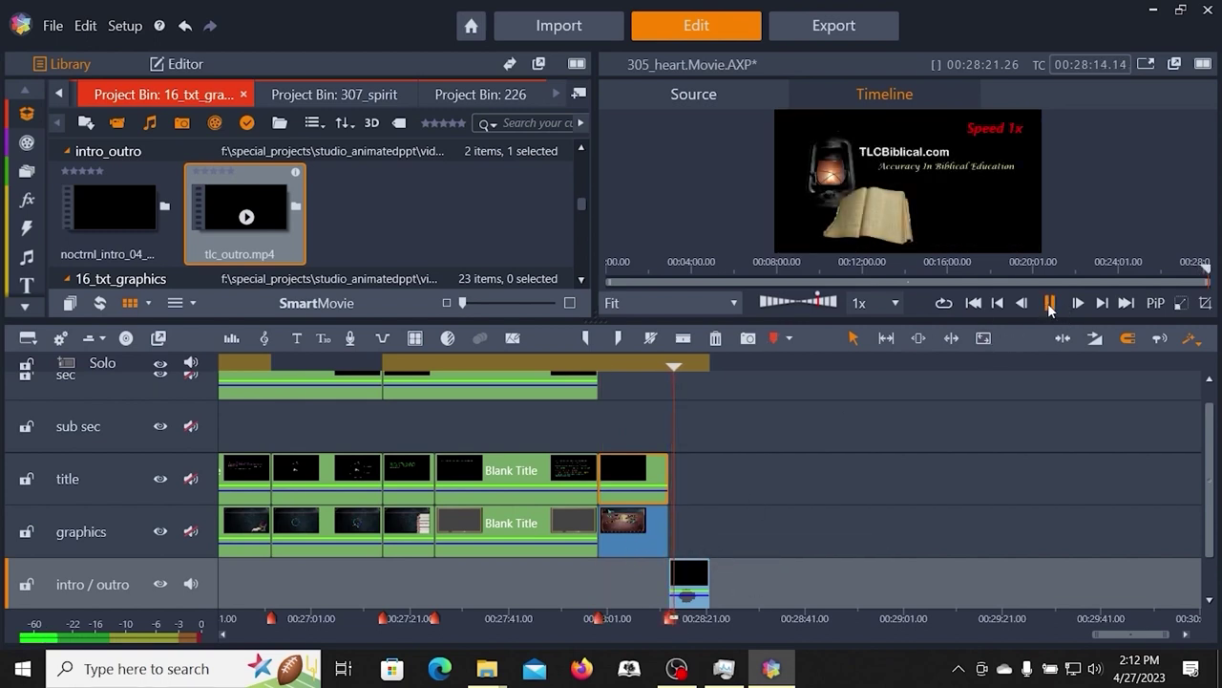
pyautogui.click(1049, 303)
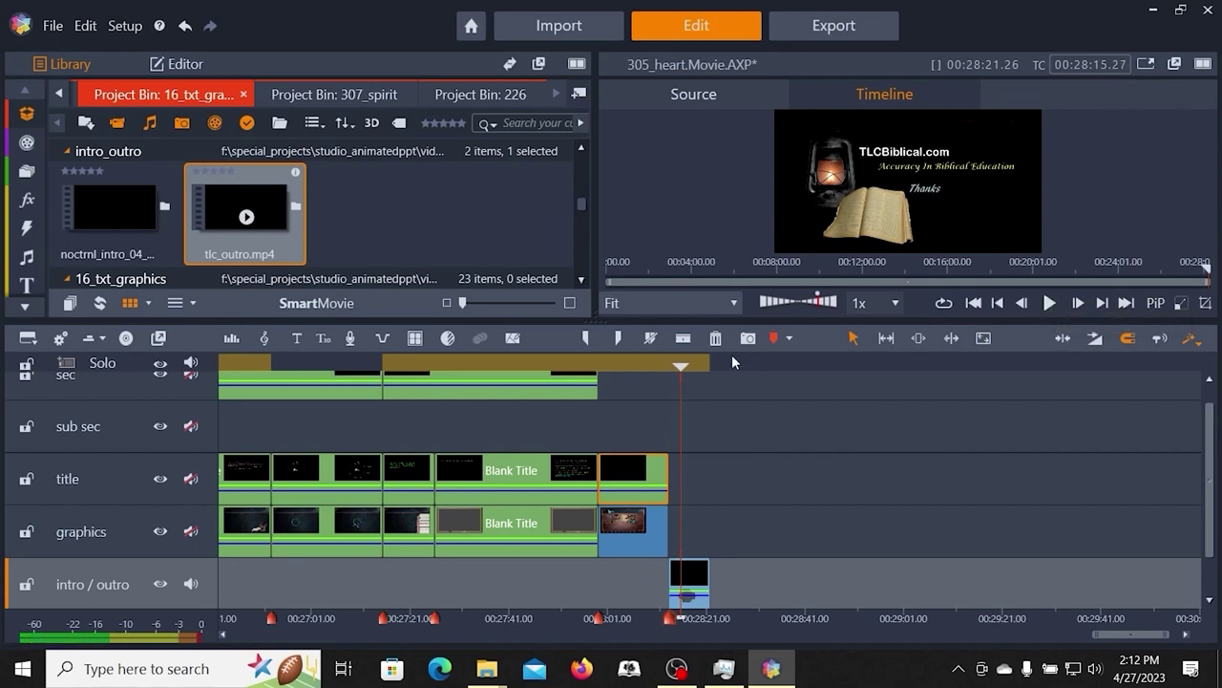
# - Return the playhead to 00:28:09.13 over the end slide and show the tracks above it
pyautogui.click(653, 364)
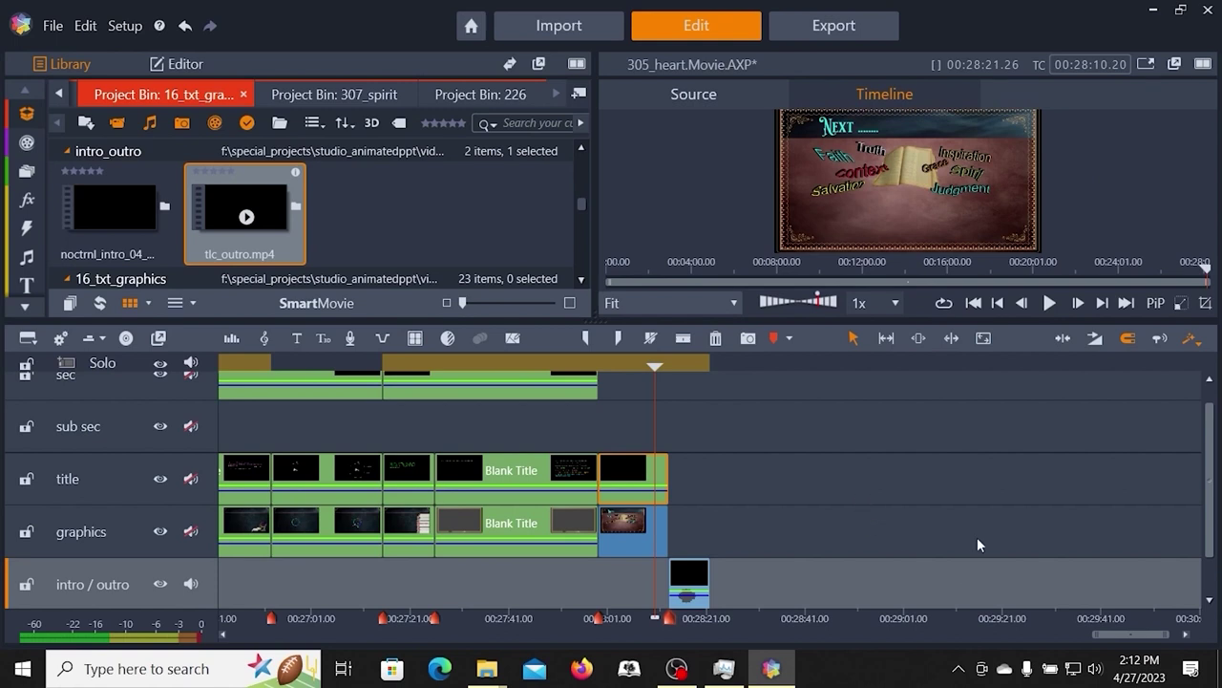
pyautogui.moveTo(656, 369)
pyautogui.mouseDown()
pyautogui.moveTo(714, 367)
pyautogui.moveTo(648, 366)
pyautogui.mouseUp()
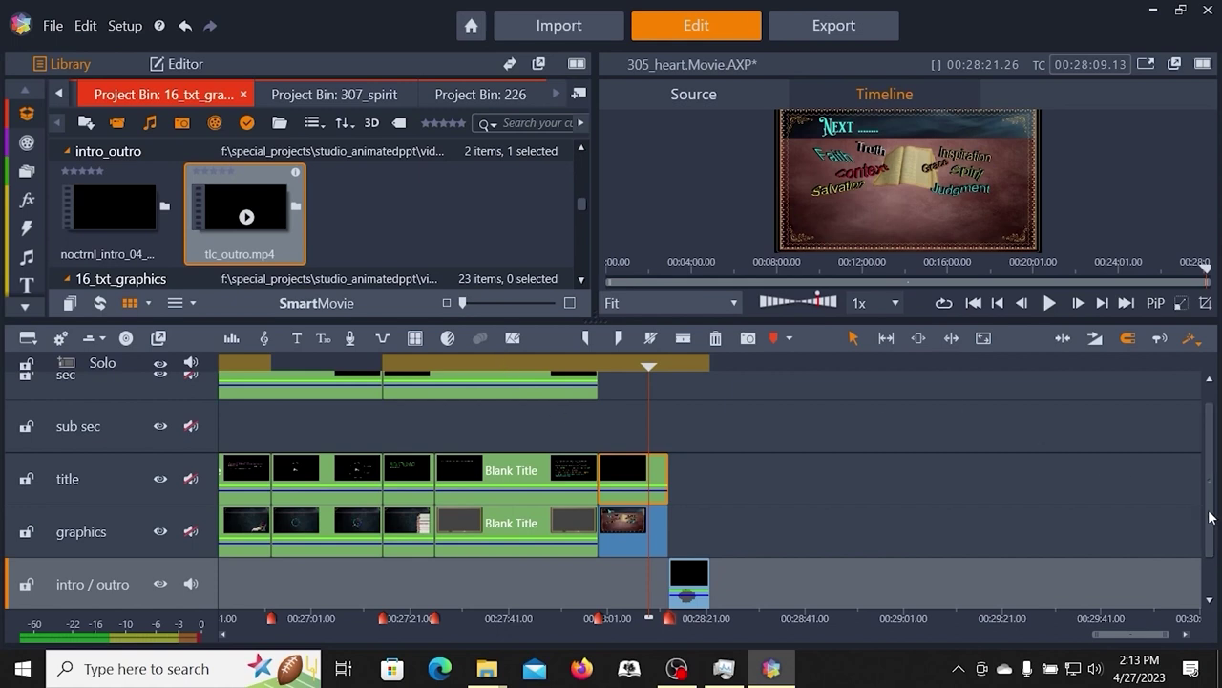
pyautogui.scroll(1, 1209, 515)
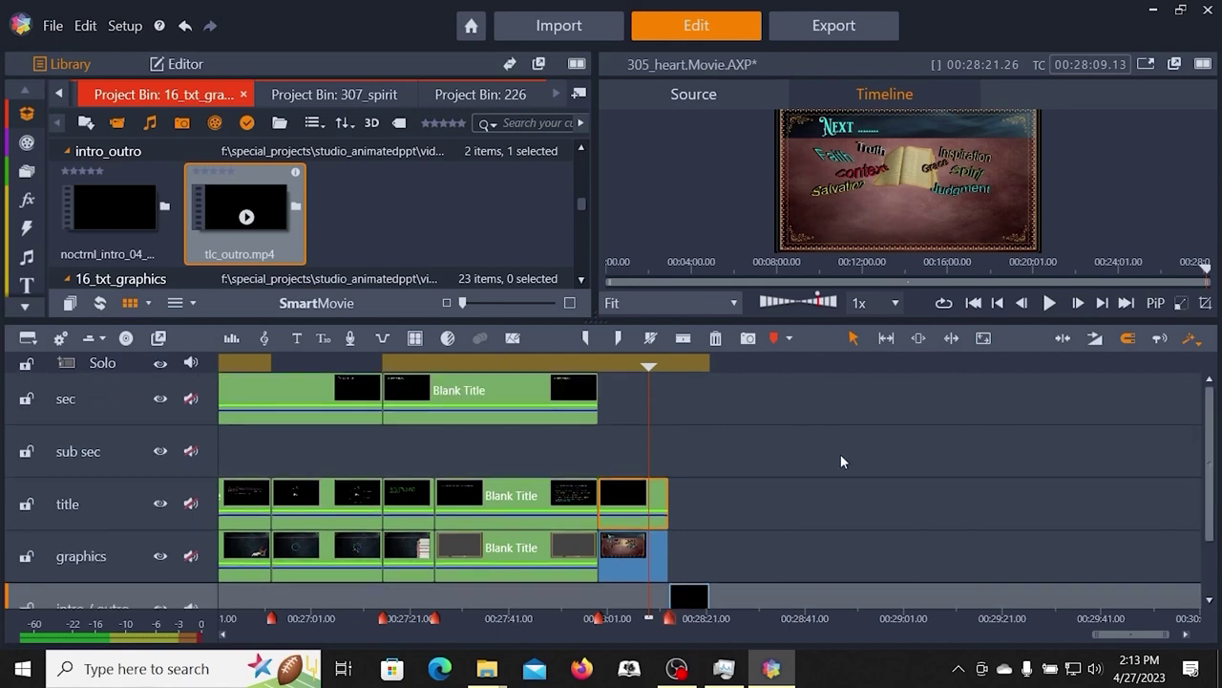